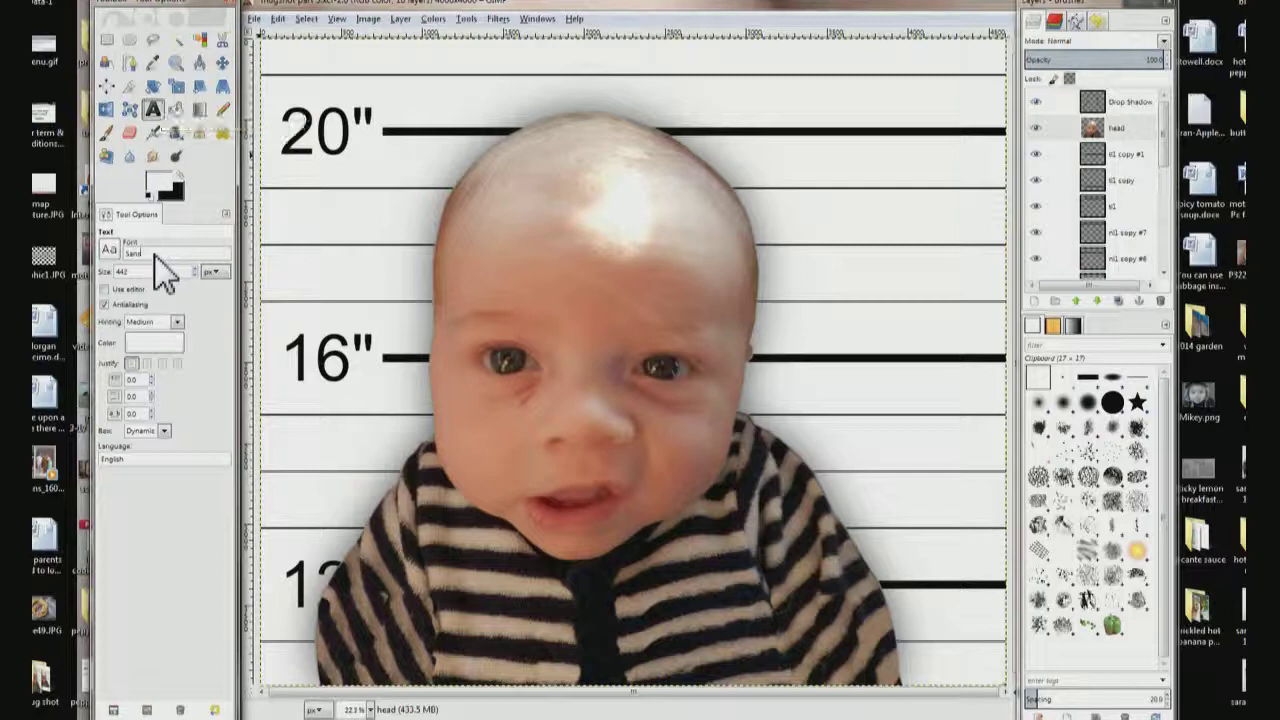
# Add the white text "0201-2013" in Arial Bold across the baby's chest and centre it beneath the chin.
pyautogui.click(143, 254)
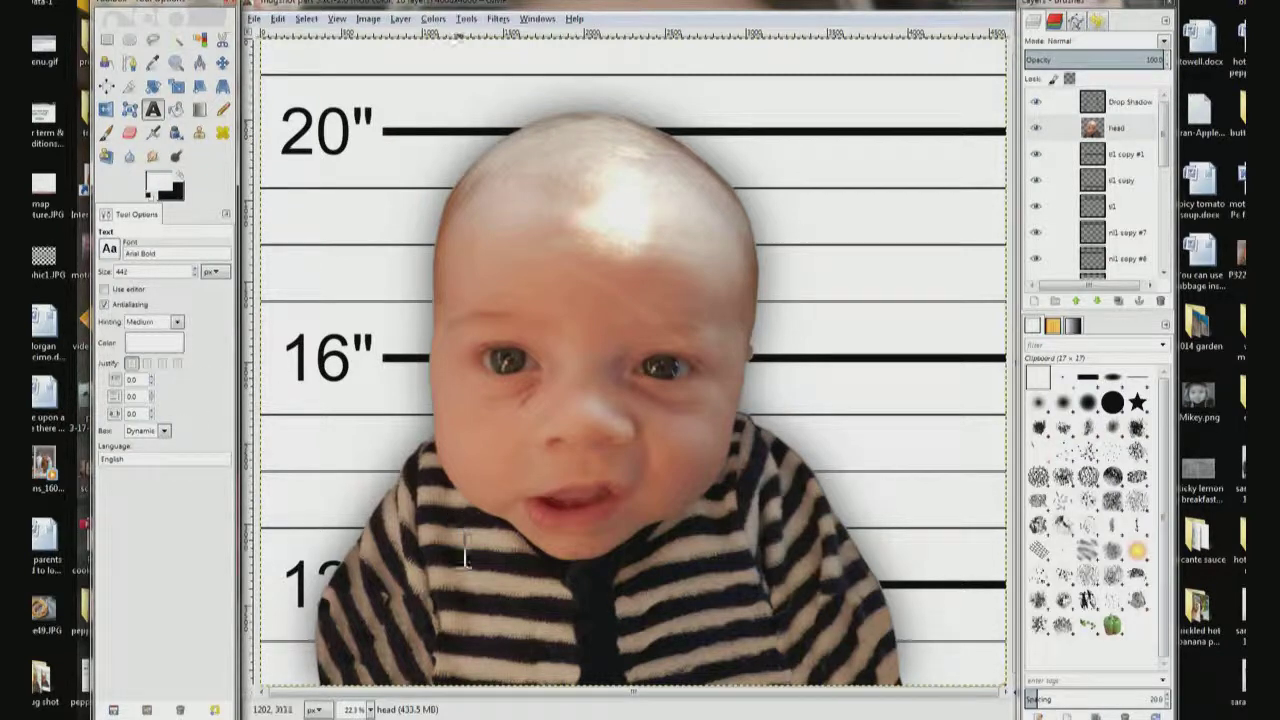
pyautogui.click(440, 597)
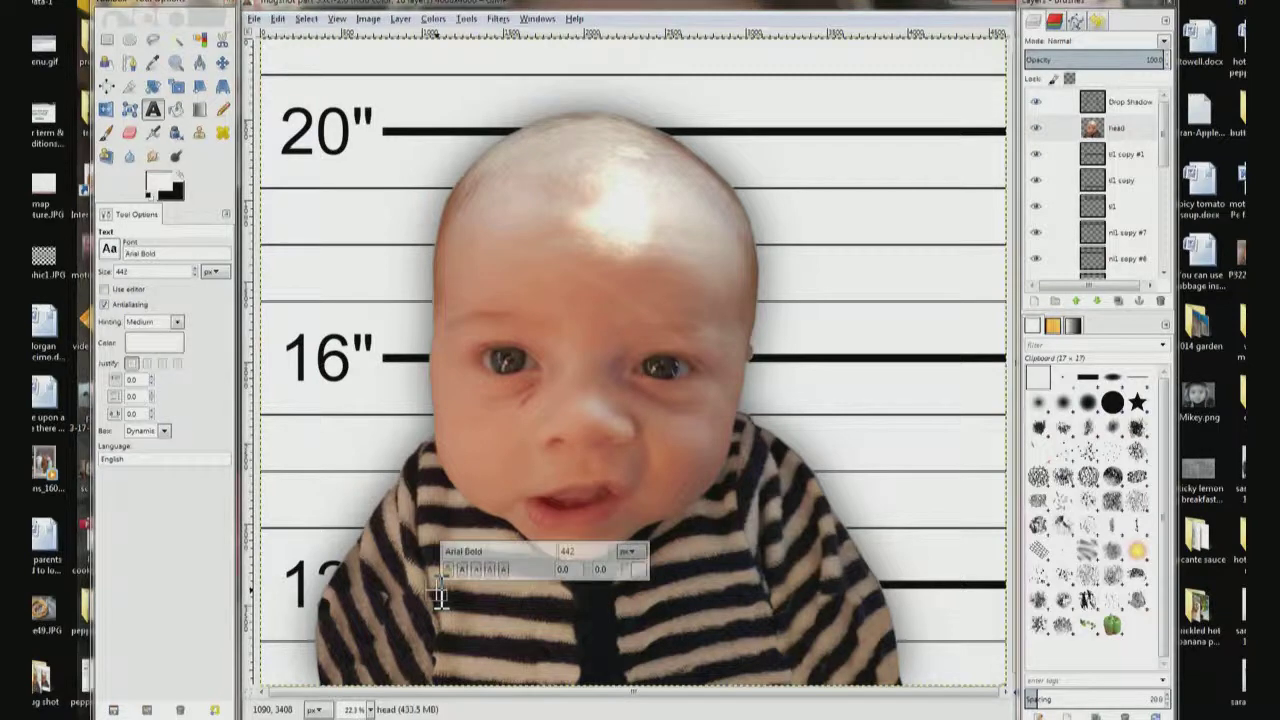
pyautogui.write('0')
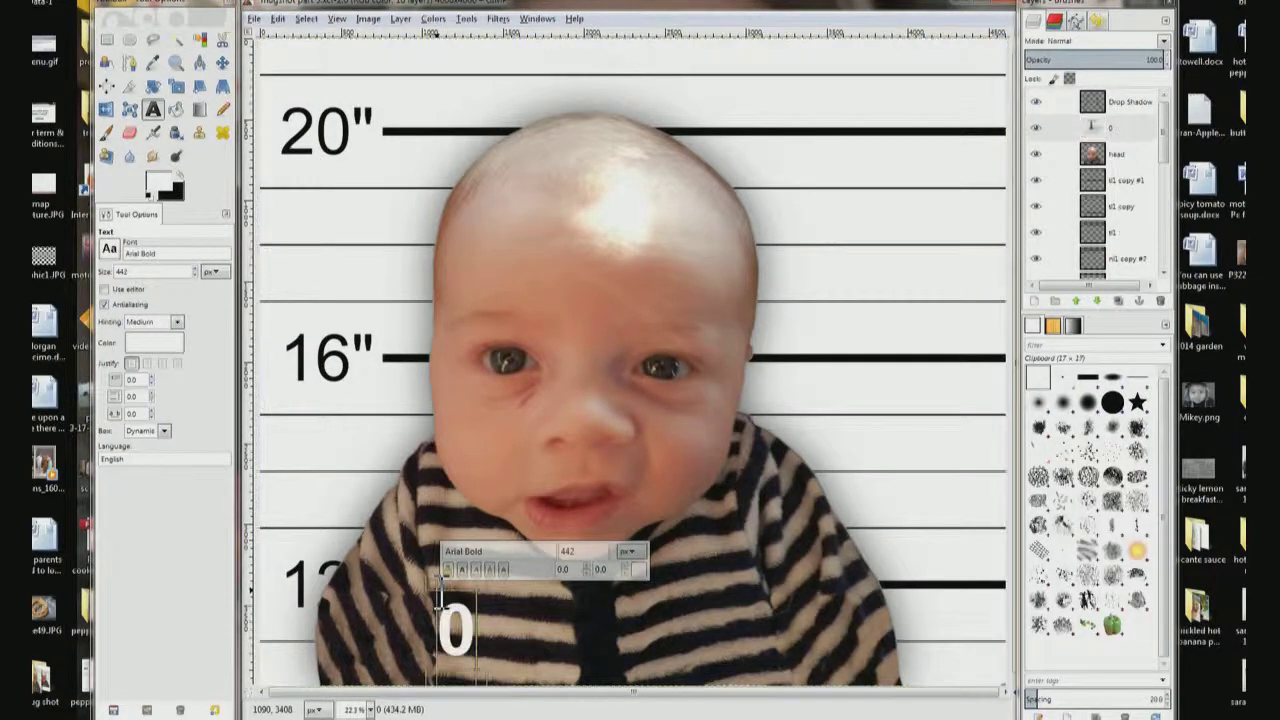
pyautogui.write('201-2013')
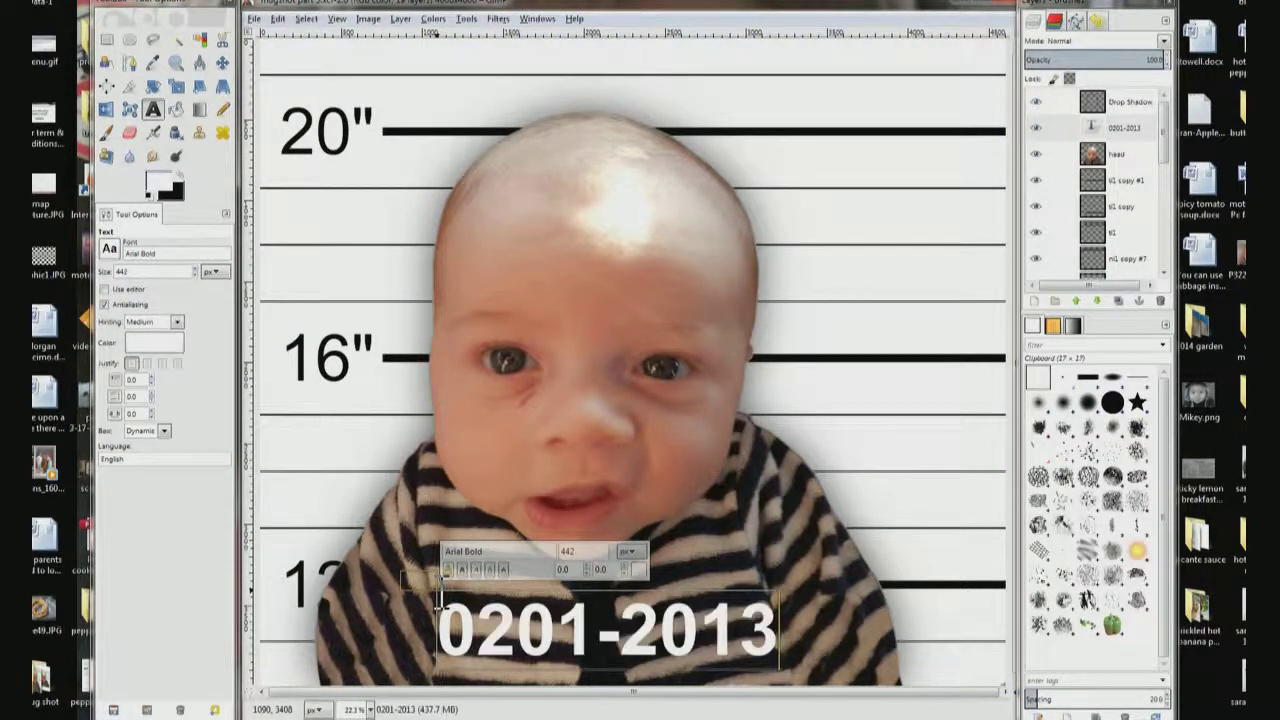
pyautogui.click(222, 62)
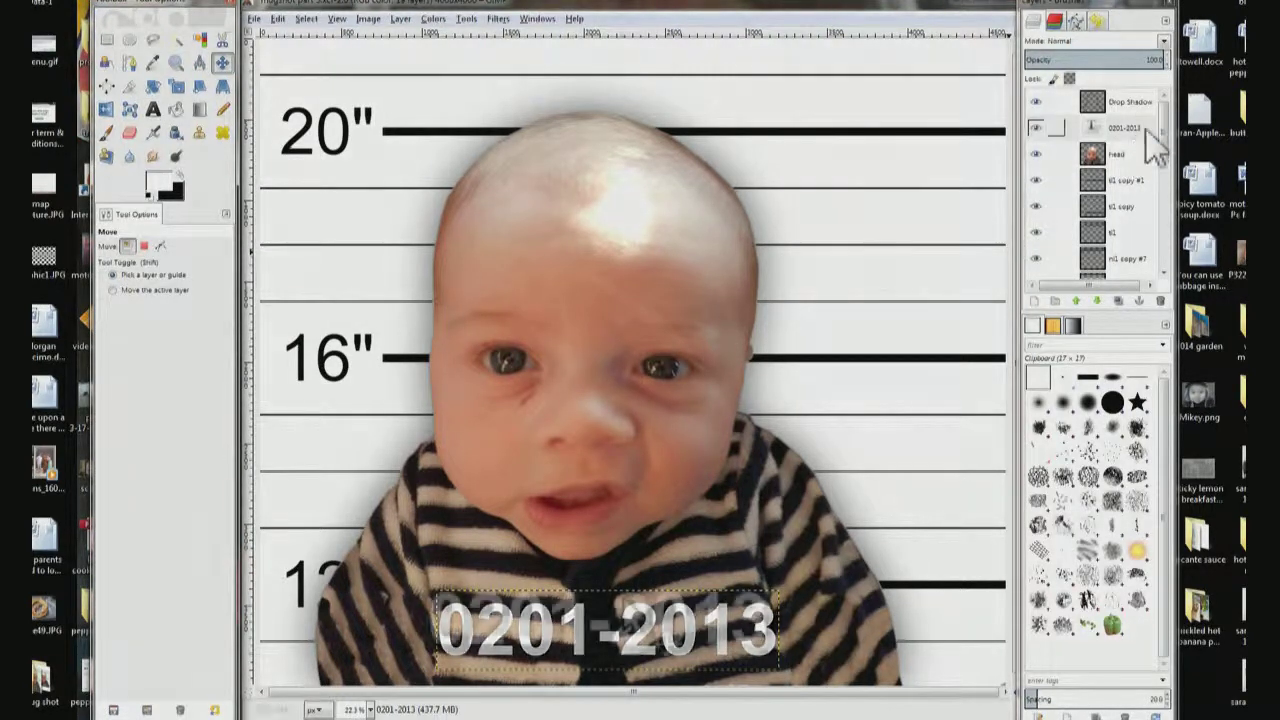
pyautogui.moveTo(633, 606); pyautogui.dragTo(624, 599)
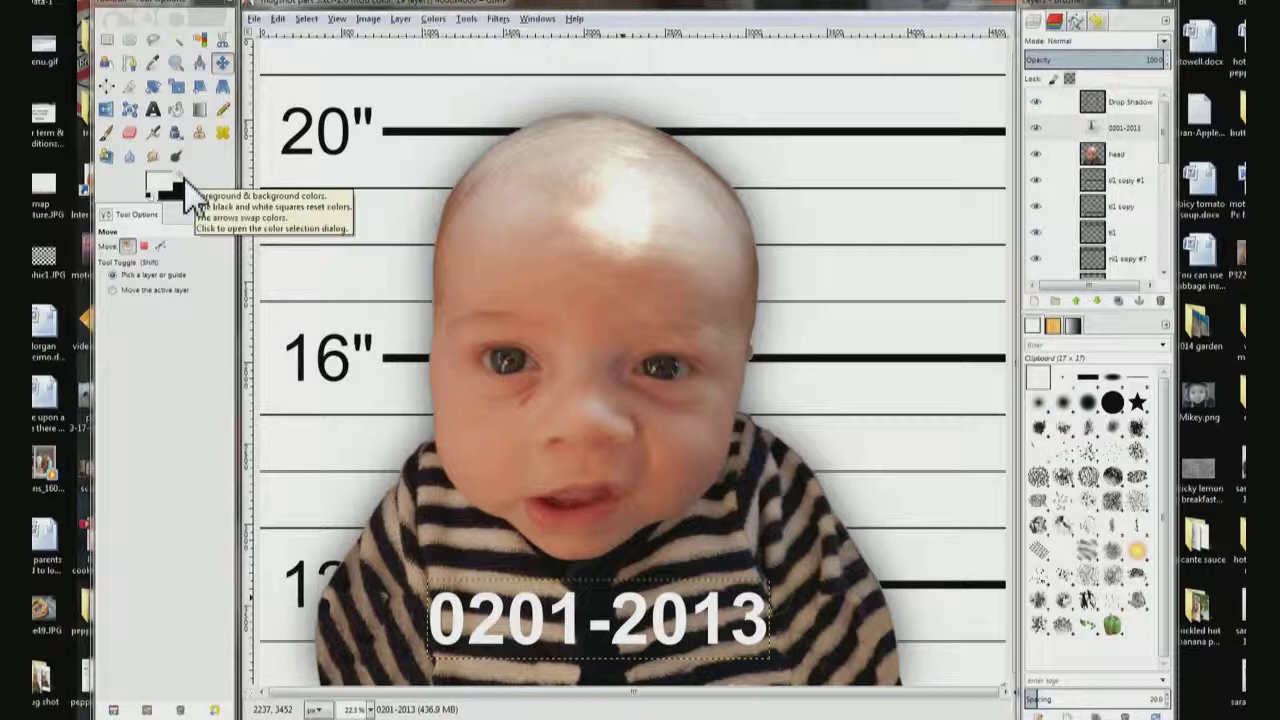
# Swap the colors so black is the foreground, and check the text layer's pixel dimensions without scaling it.
pyautogui.click(181, 178)
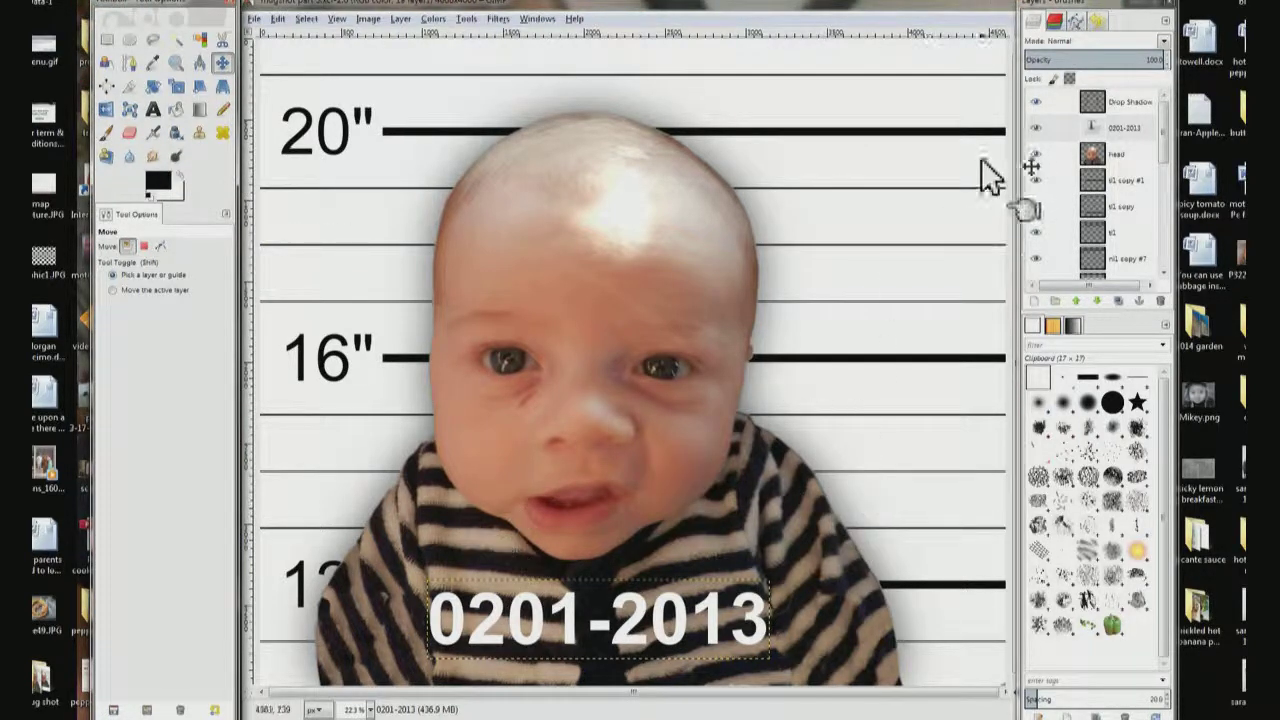
pyautogui.click(400, 19)
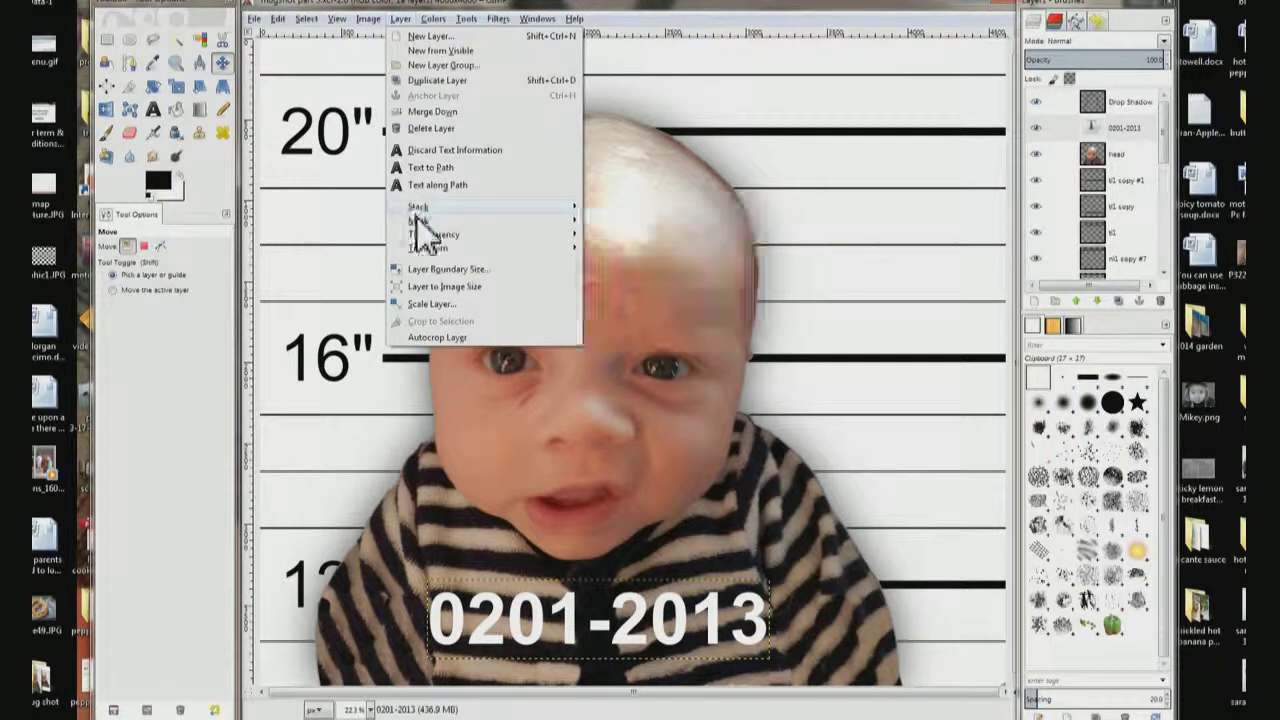
pyautogui.click(494, 304)
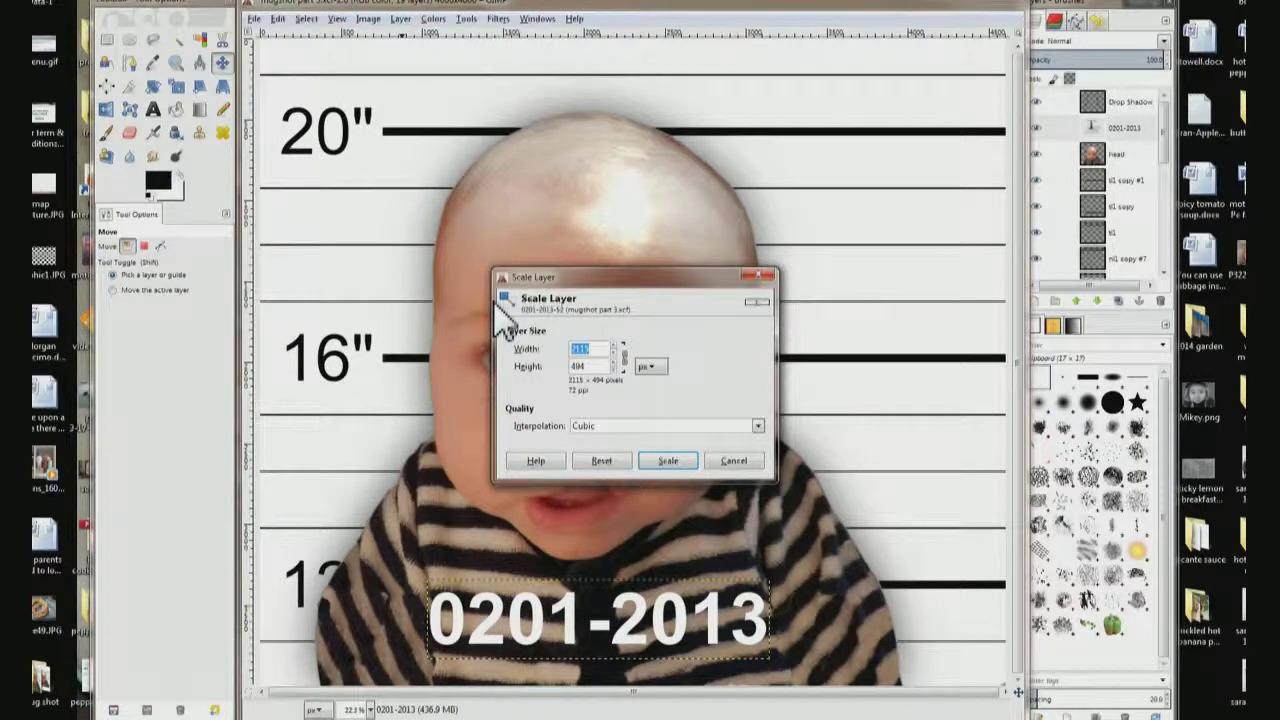
pyautogui.click(730, 462)
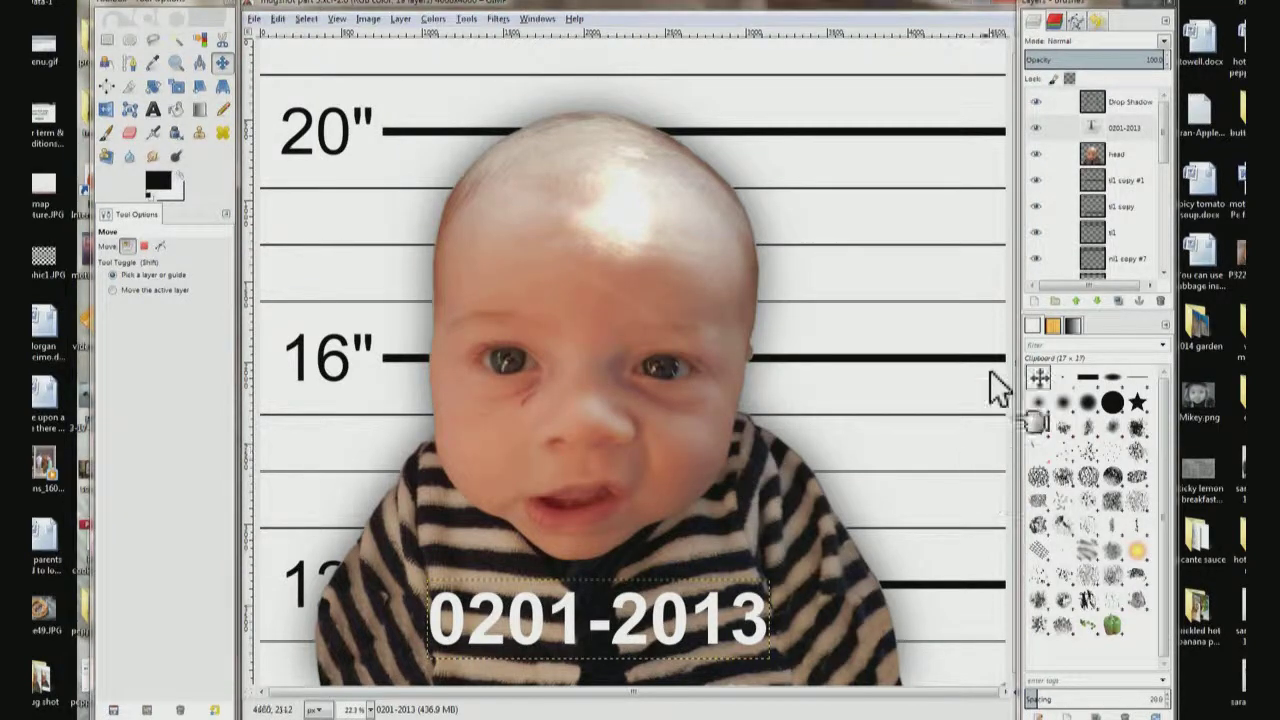
# Create a 2500 x 550 px layer filled with the foreground color and move it over the number text on the chest.
pyautogui.click(1037, 312)
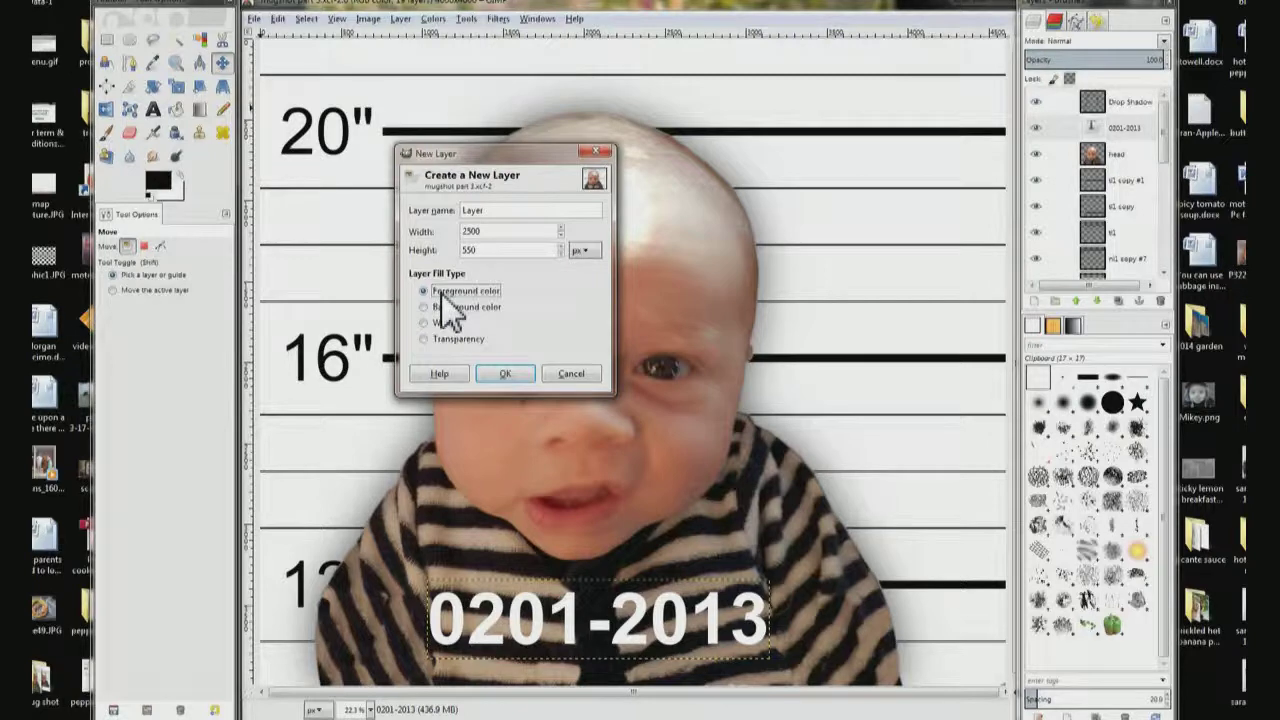
pyautogui.click(504, 384)
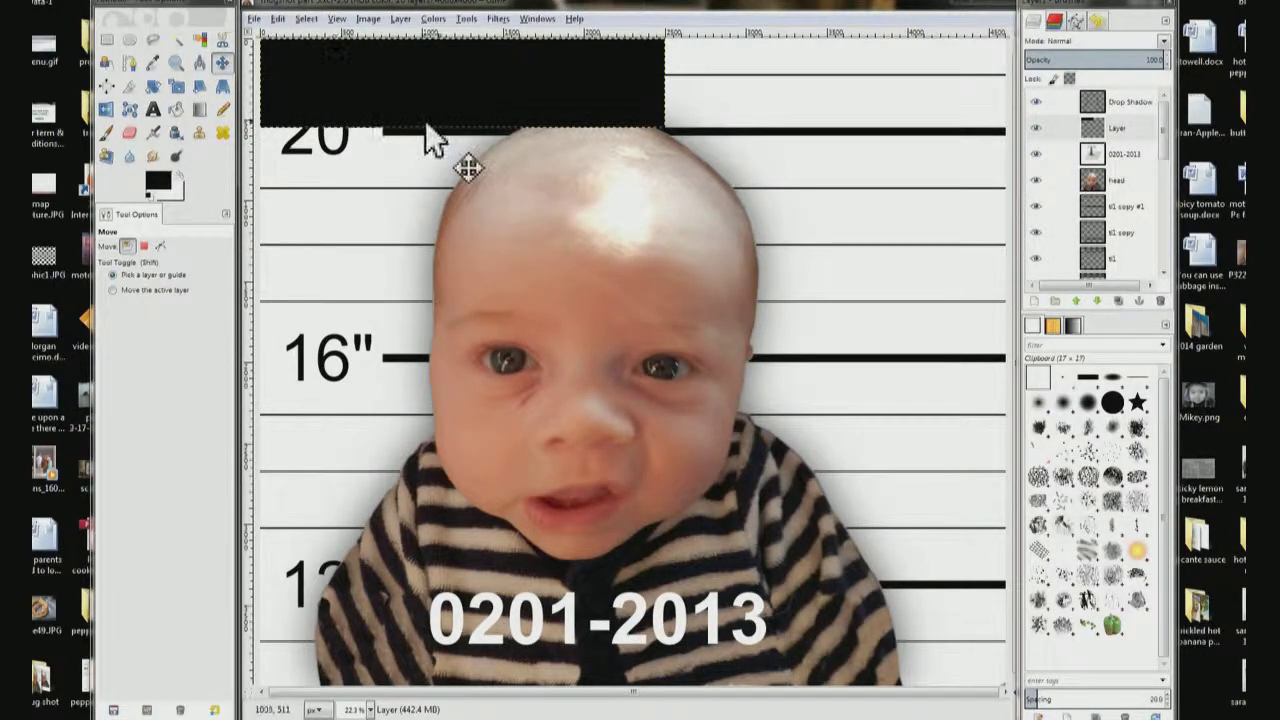
pyautogui.click(1114, 131)
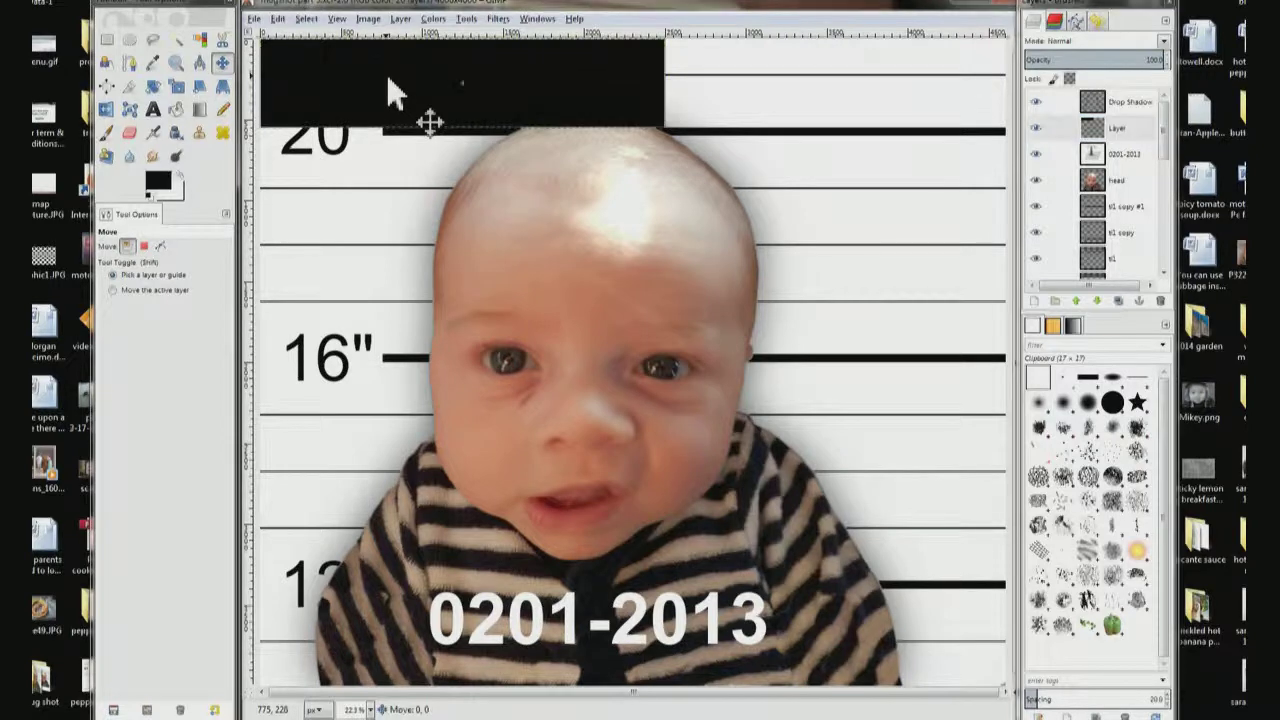
pyautogui.moveTo(388, 80); pyautogui.dragTo(527, 611)
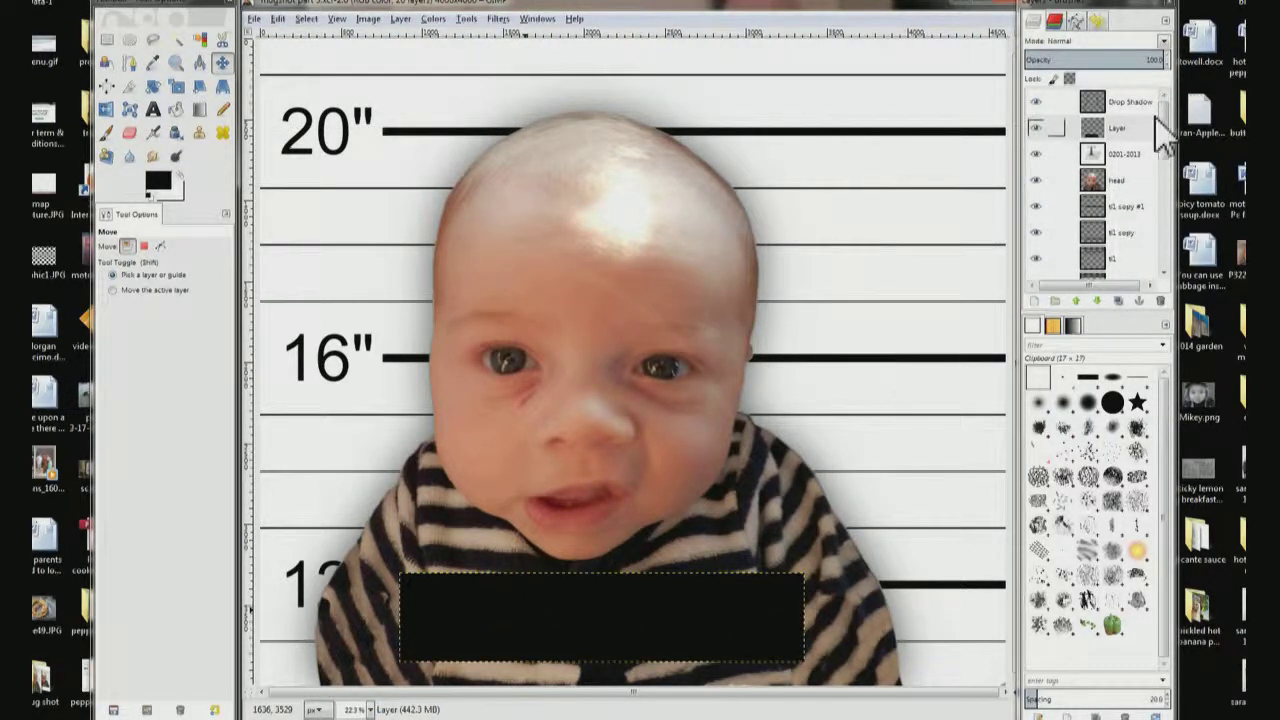
# Lower the black bar layer one level beneath the number text and save the image as mugshot part 3.xcf.
pyautogui.click(1130, 128)
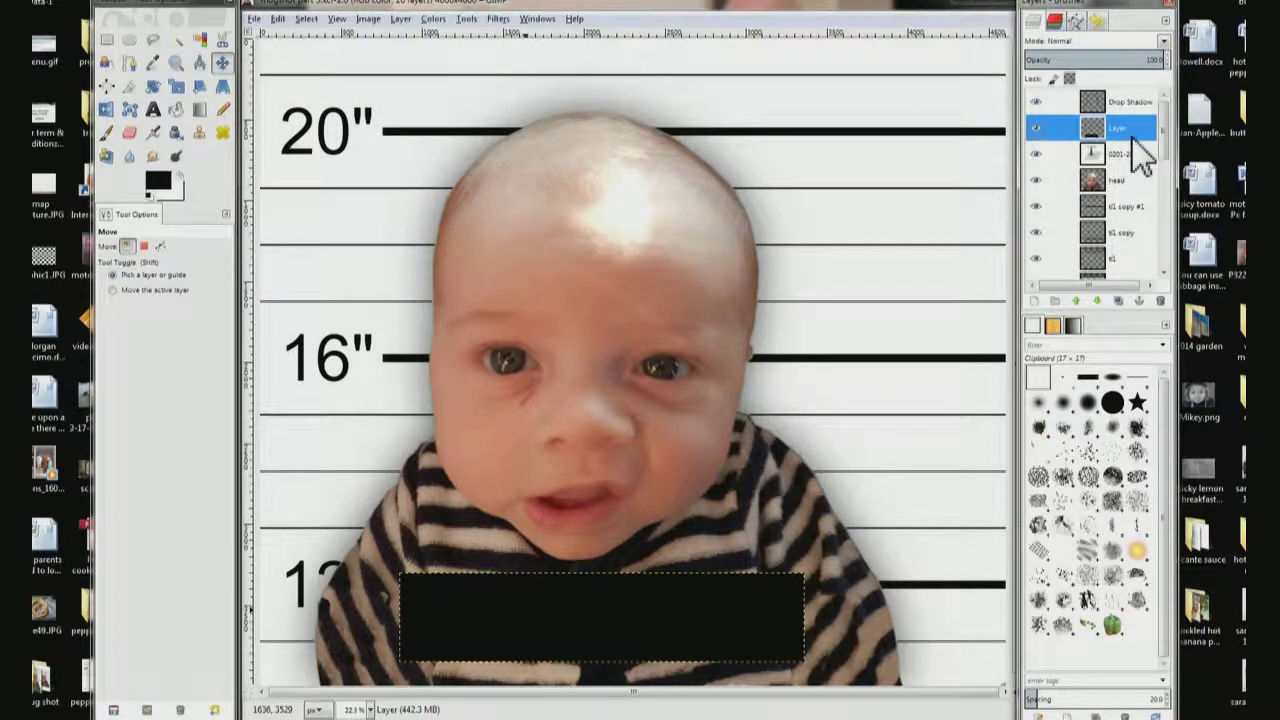
pyautogui.click(1099, 305)
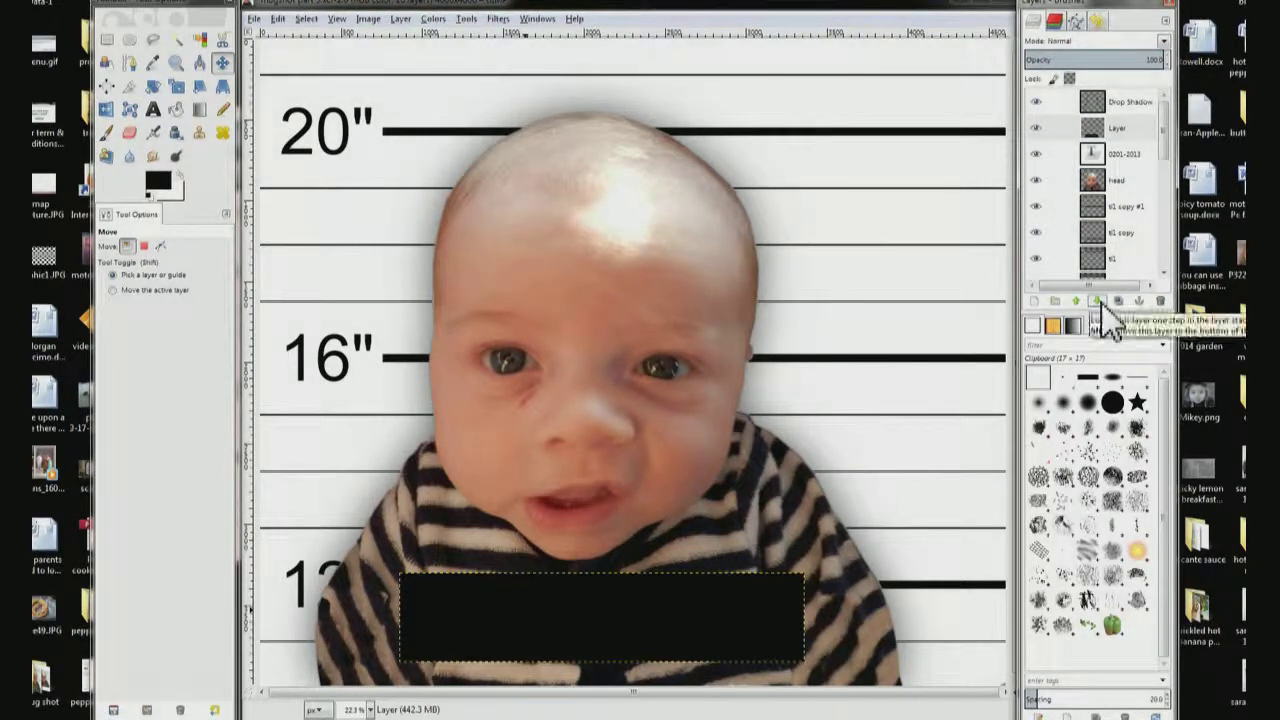
pyautogui.click(1102, 305)
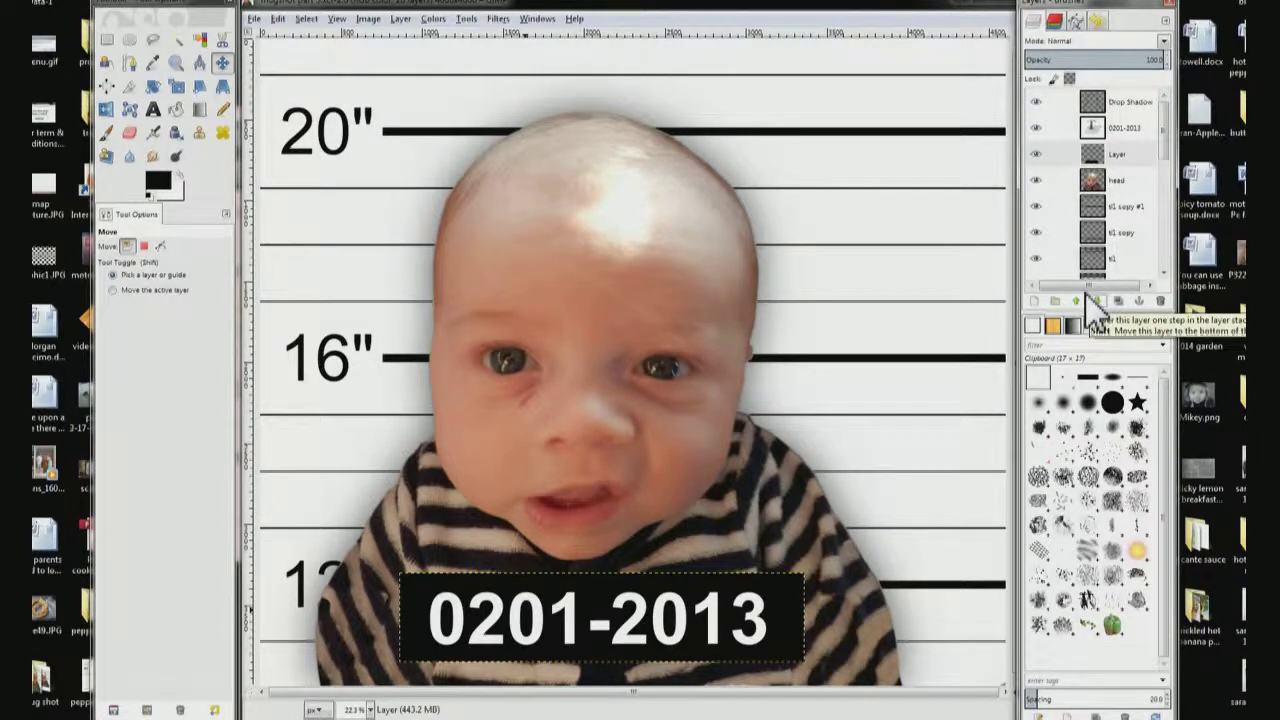
pyautogui.click(256, 20)
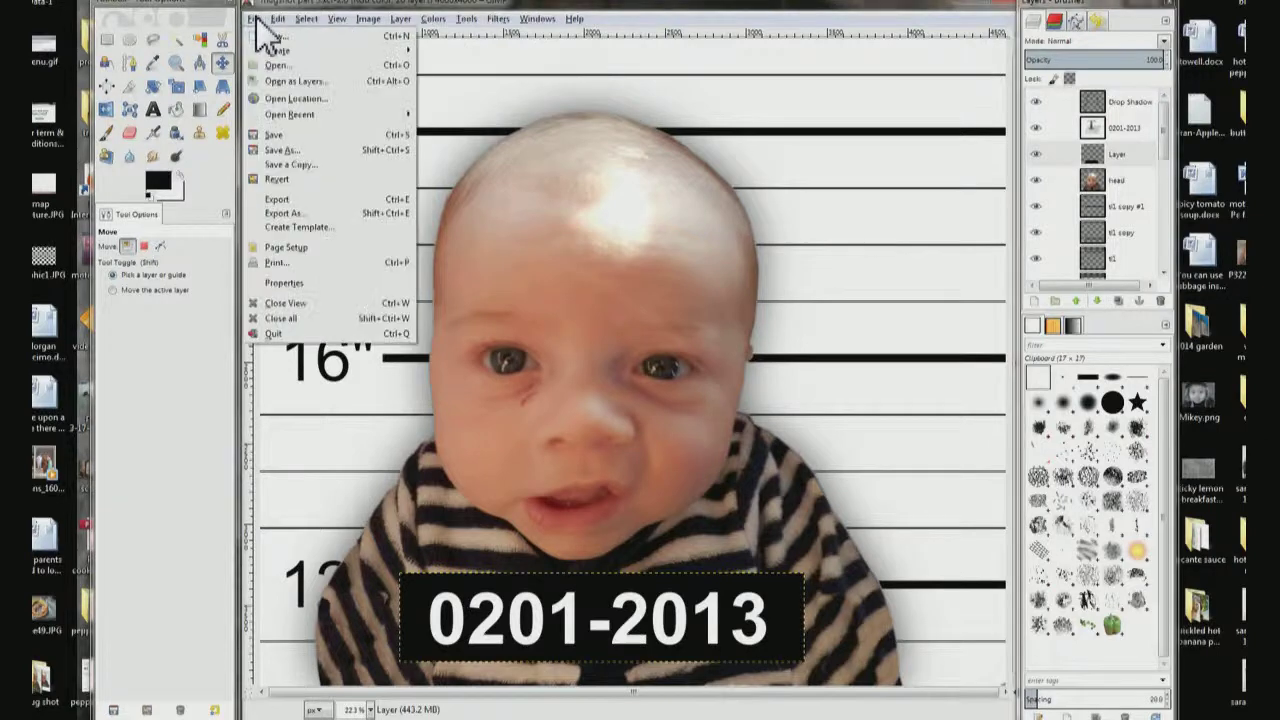
pyautogui.click(294, 150)
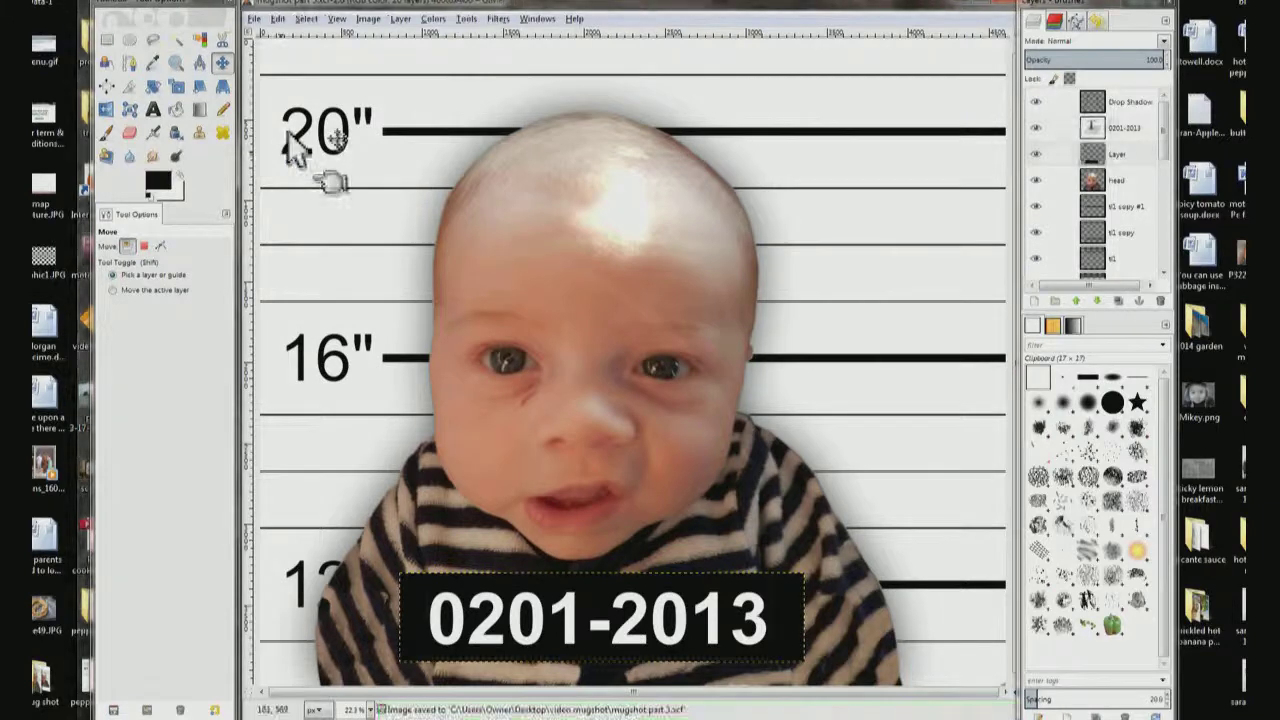
# Create a selection from the alpha of the 0201-2013 text layer.
pyautogui.click(180, 66)
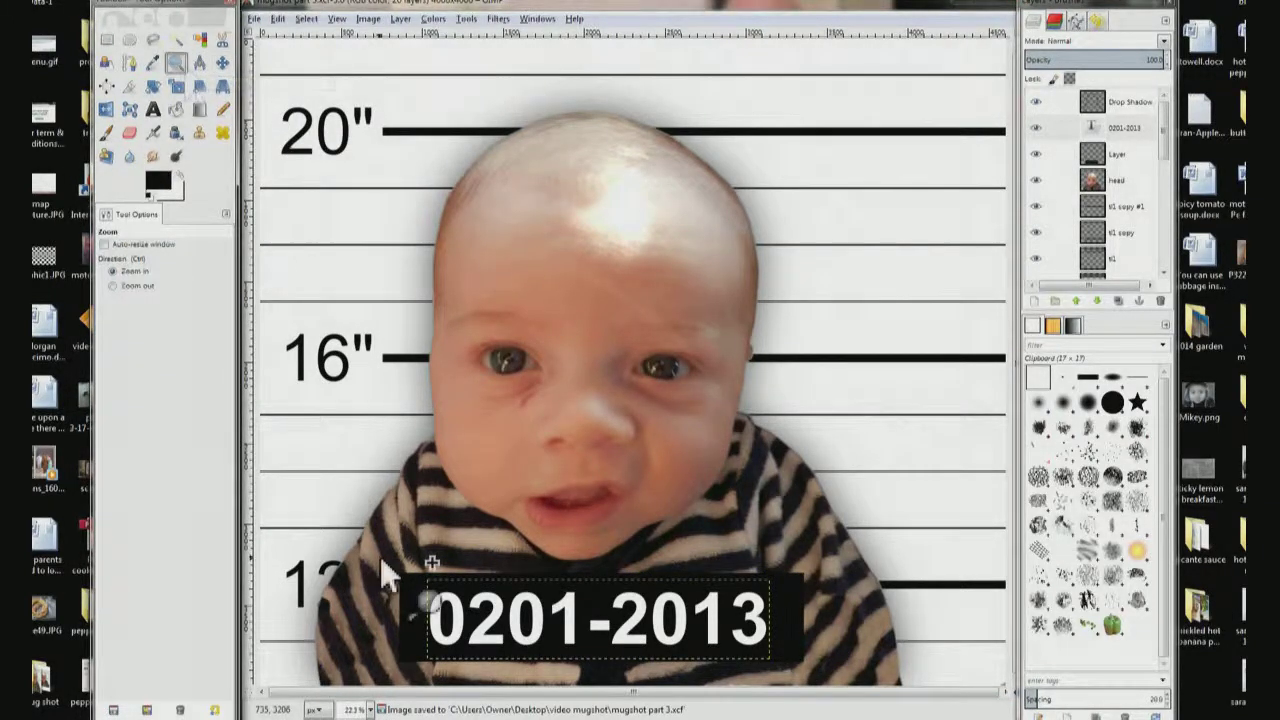
pyautogui.moveTo(388, 560); pyautogui.dragTo(809, 700)
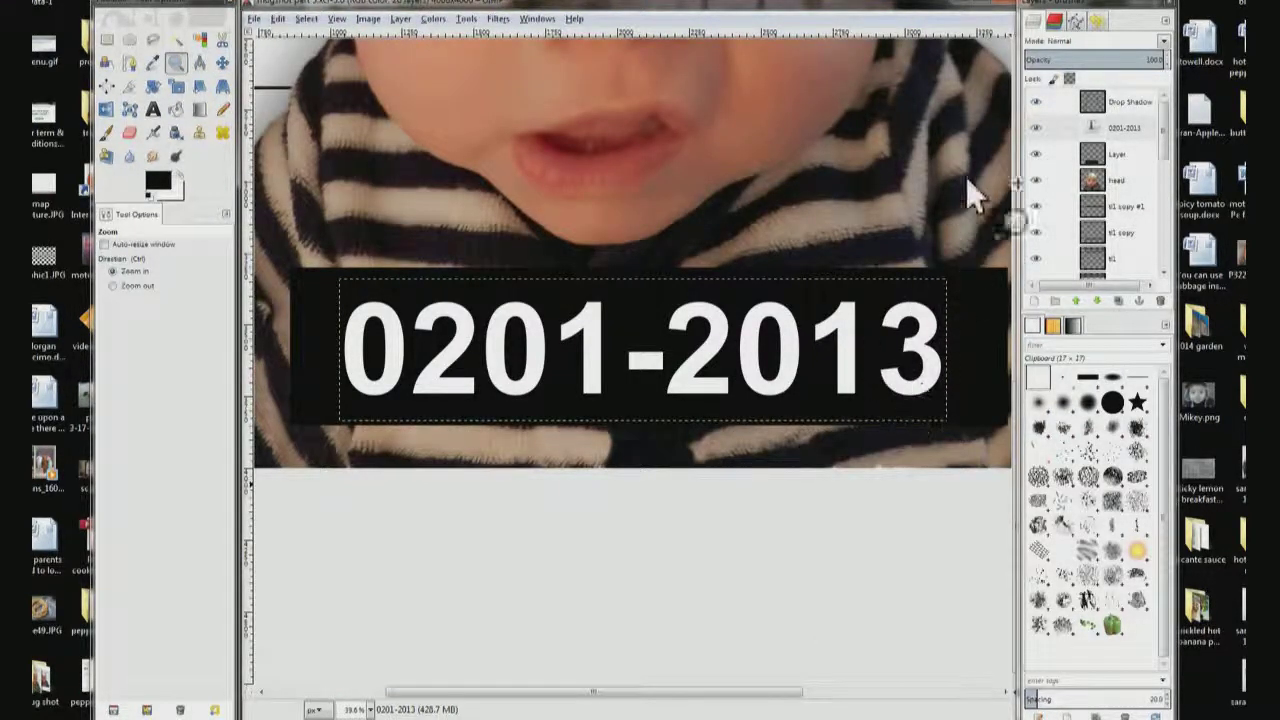
pyautogui.click(1140, 130)
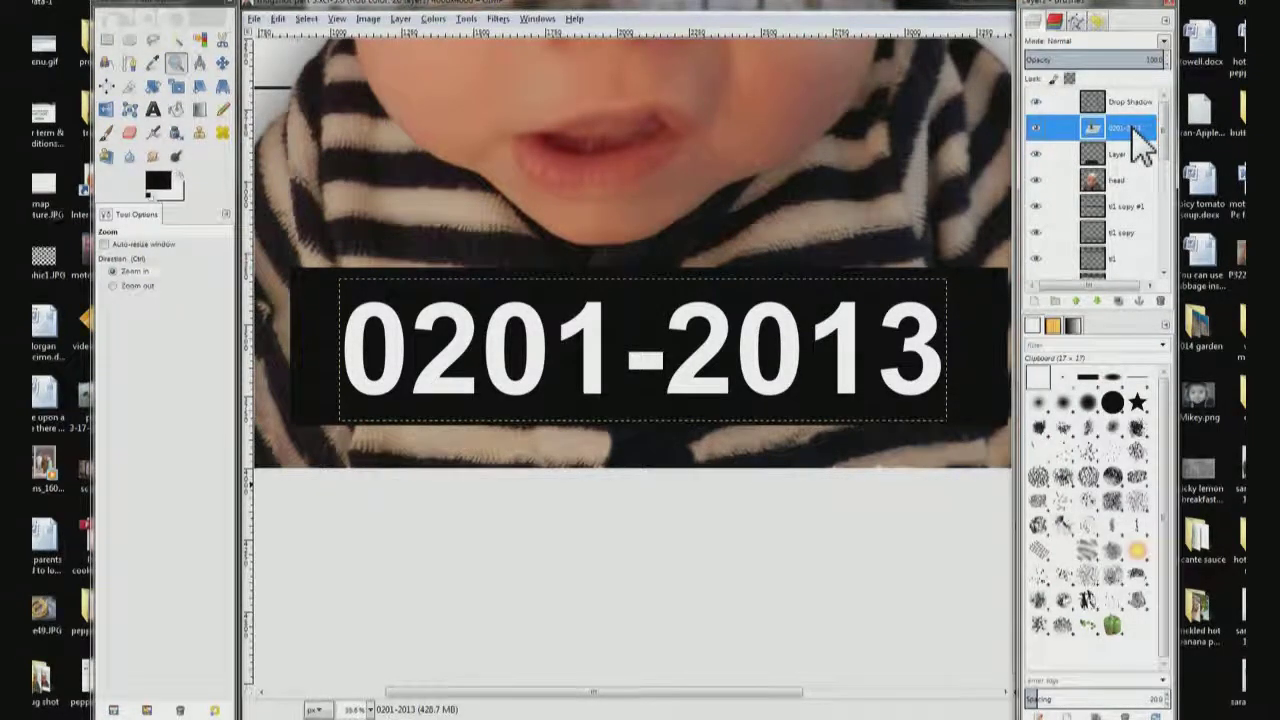
pyautogui.rightClick(1142, 145)
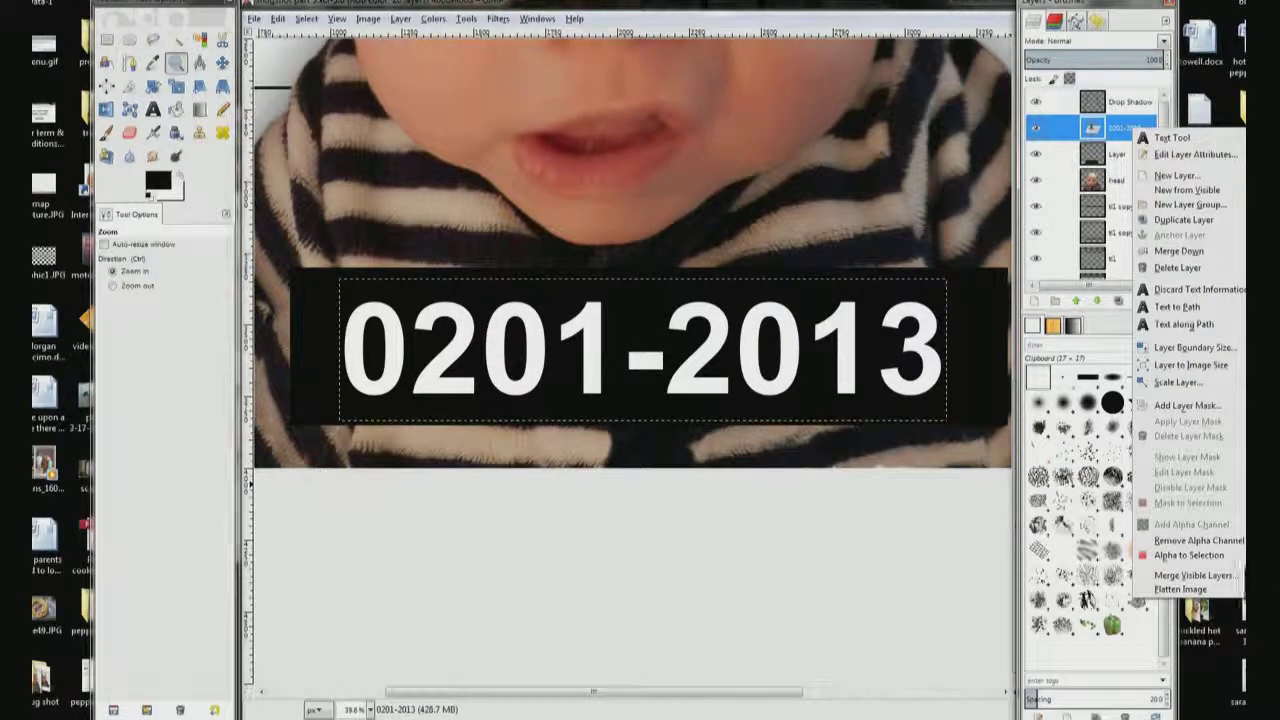
pyautogui.click(1150, 558)
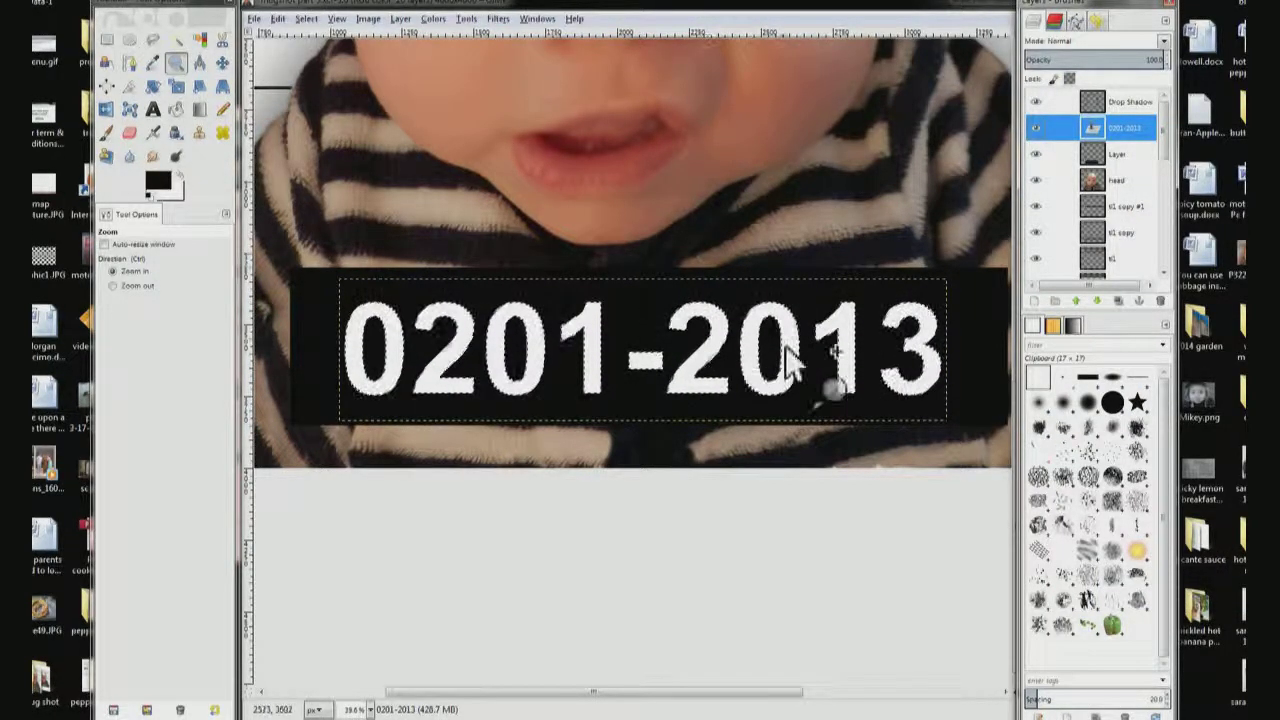
# Apply the Add Bevel filter to the selected numbers with a thickness of 30, without working on a copy or keeping the bump layer.
pyautogui.click(497, 20)
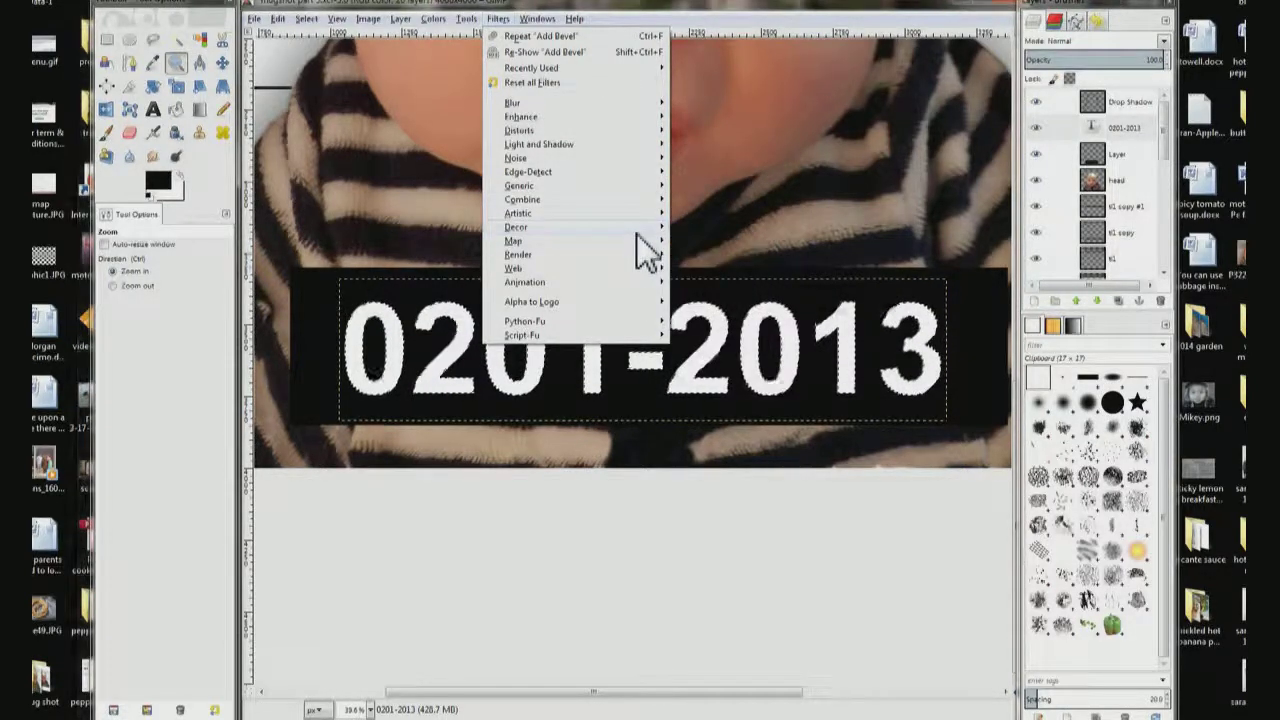
pyautogui.moveTo(660, 228)
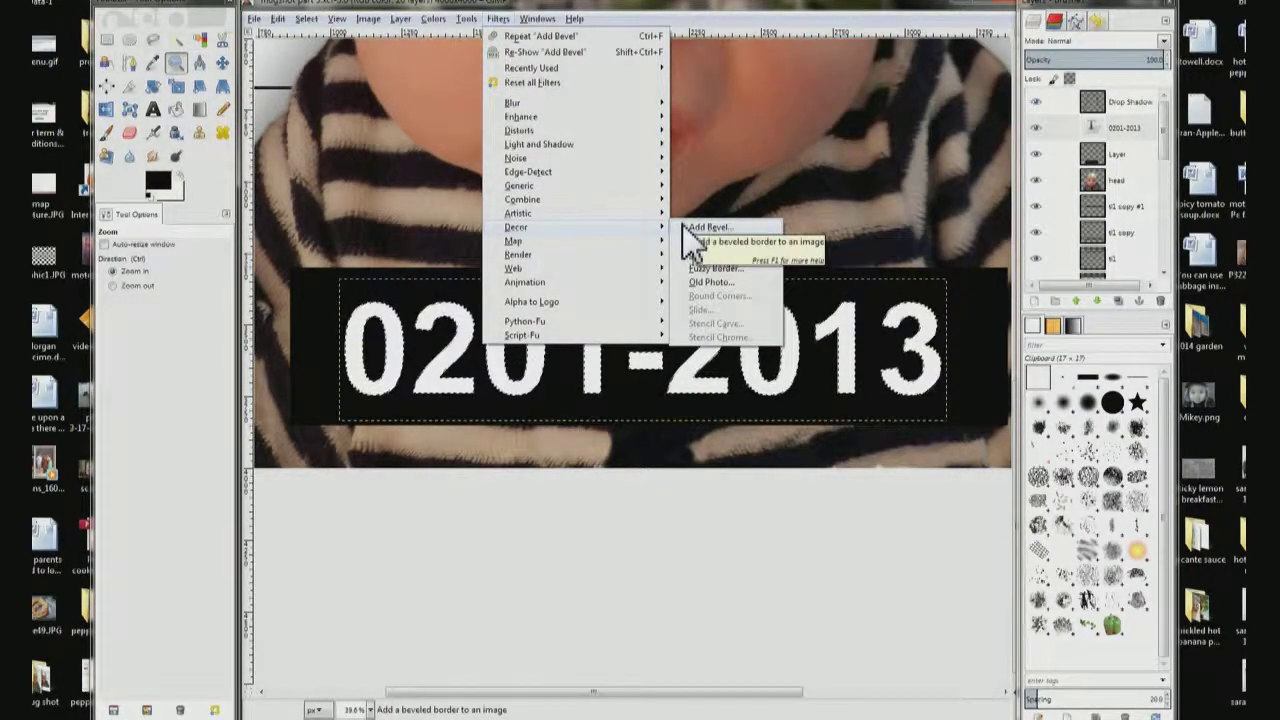
pyautogui.click(686, 228)
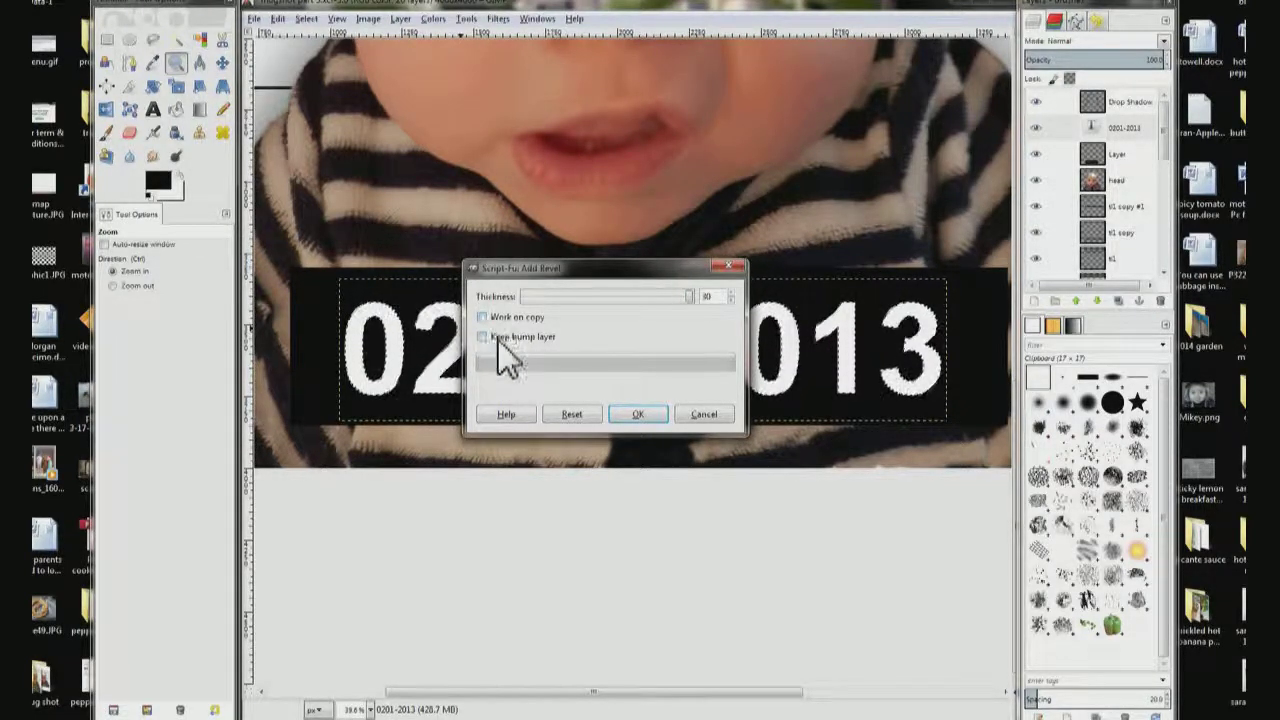
pyautogui.click(638, 416)
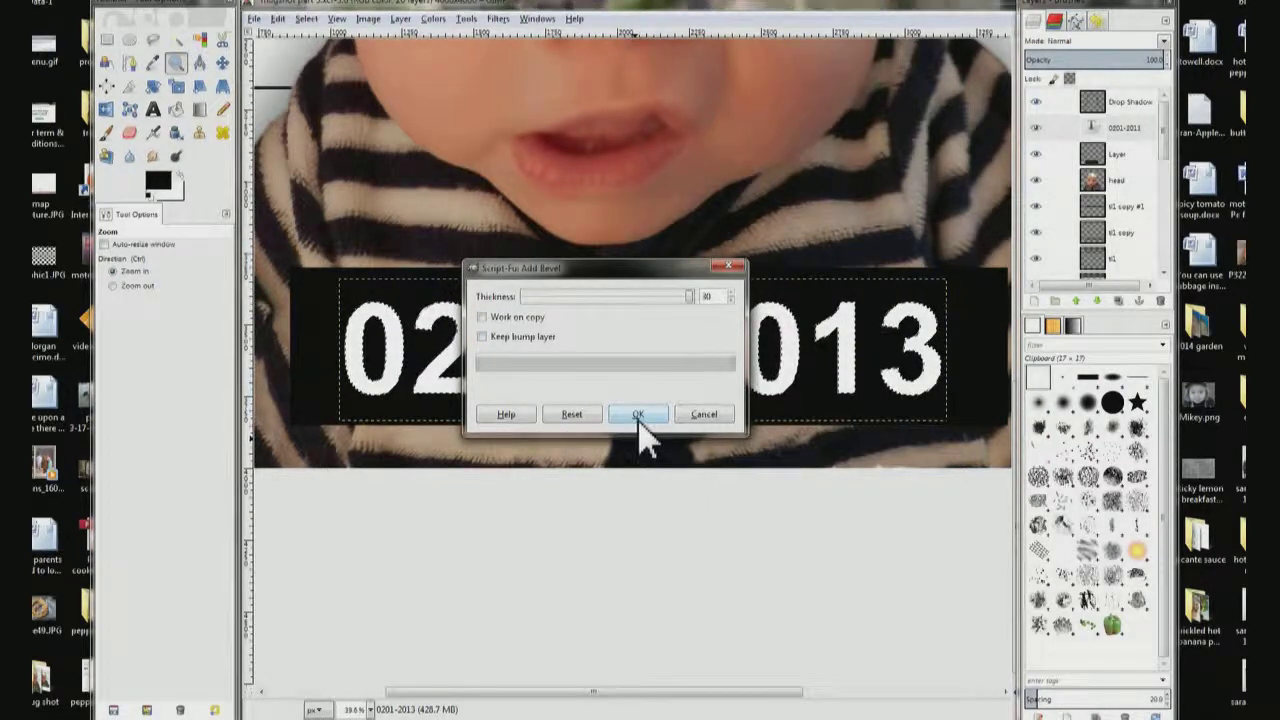
pyautogui.click(638, 416)
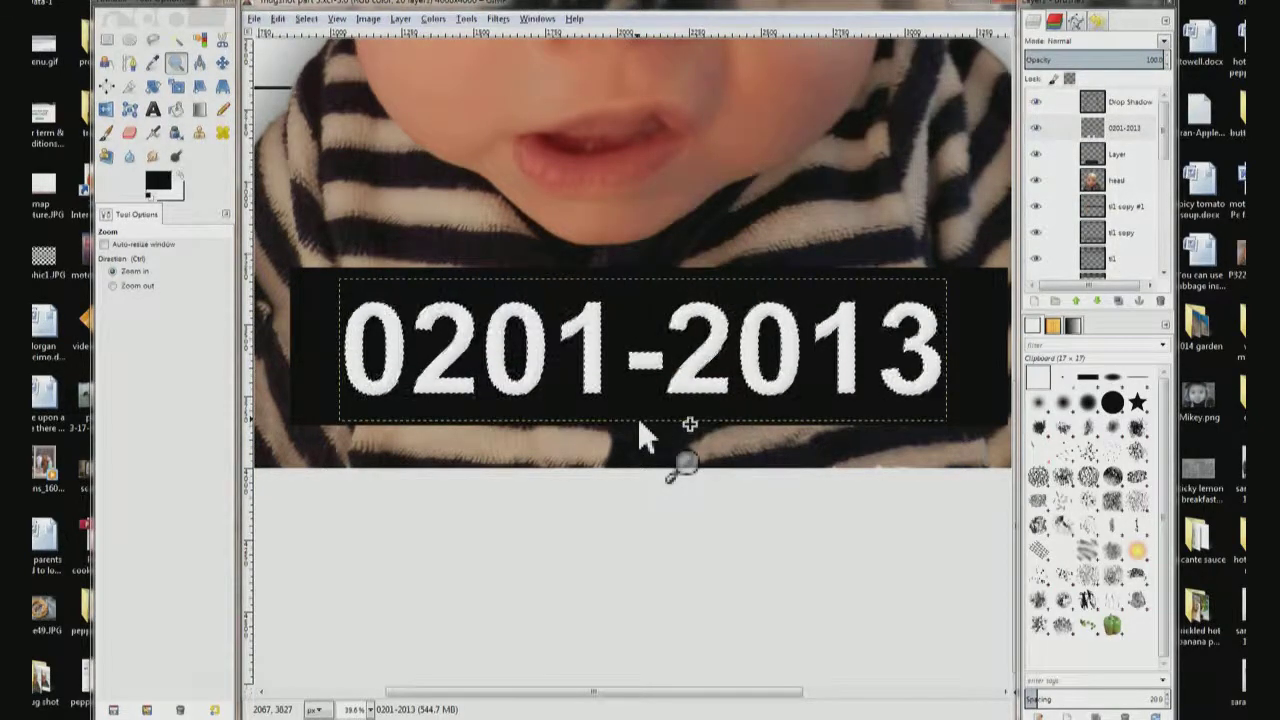
# Dismiss the selection to inspect the bevelled numbers, and undo that deselection.
pyautogui.click(279, 19)
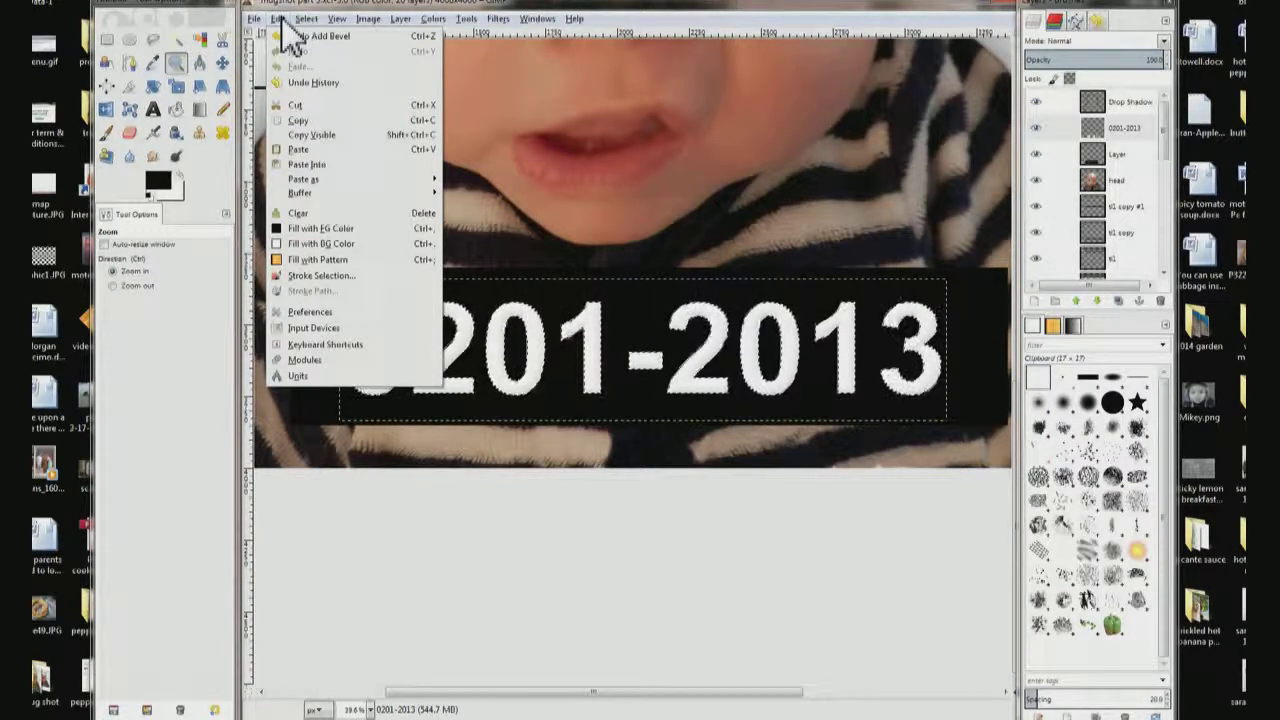
pyautogui.moveTo(313, 30)
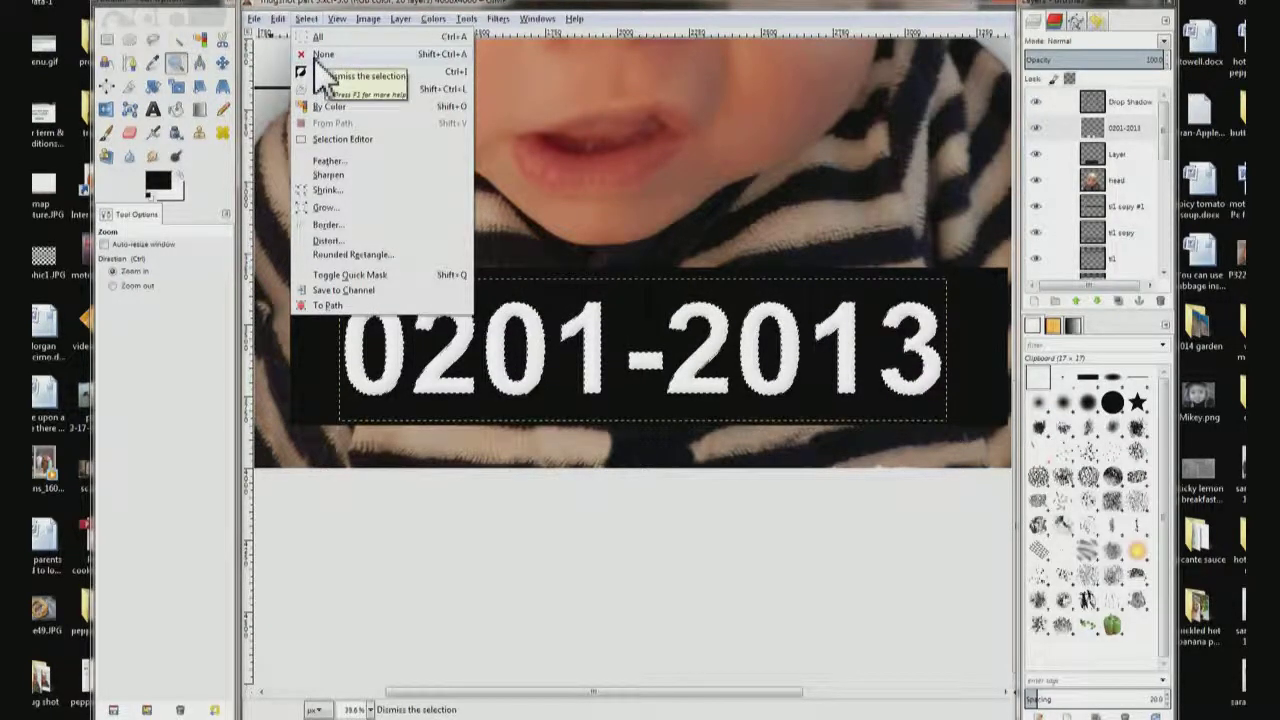
pyautogui.click(315, 56)
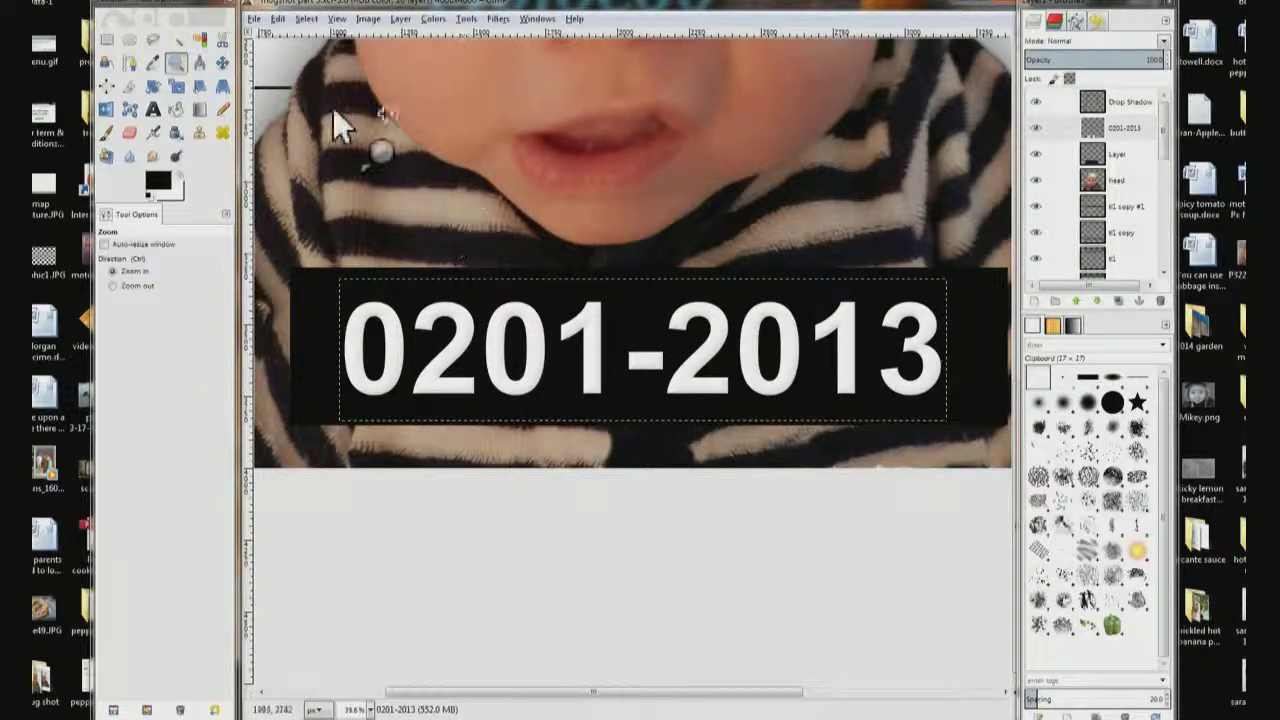
pyautogui.click(278, 19)
pyautogui.click(303, 20)
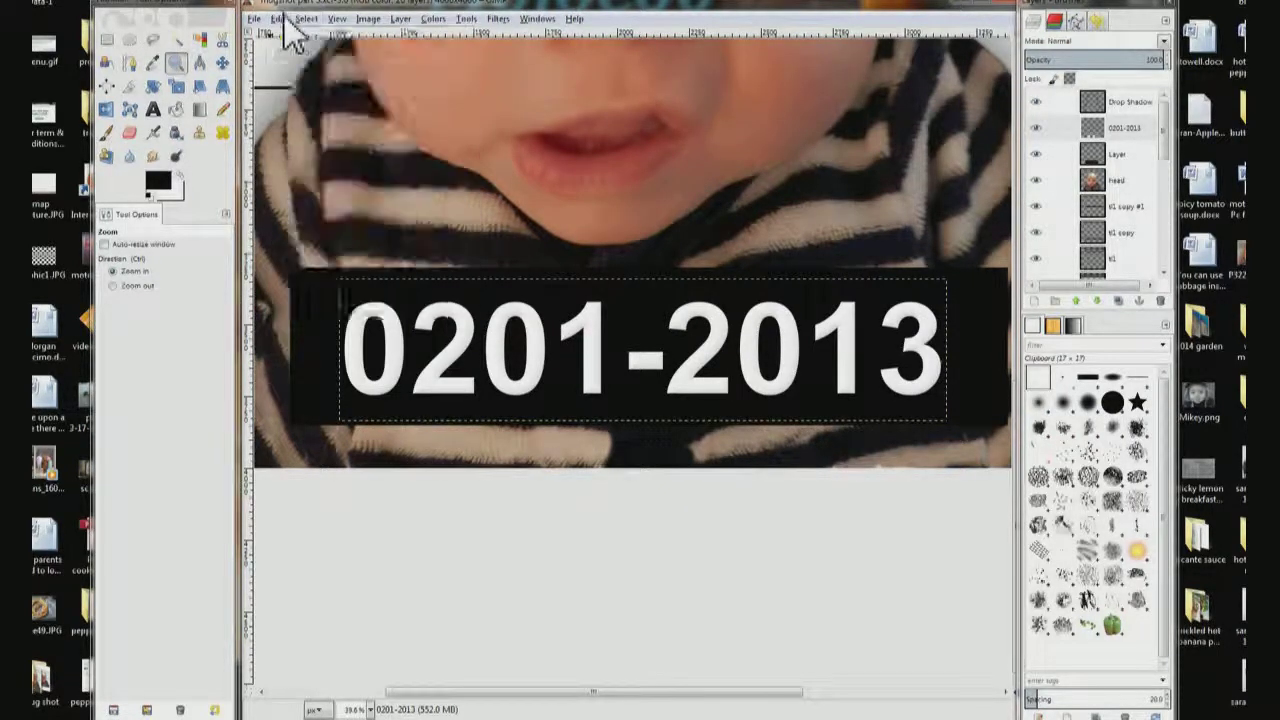
pyautogui.click(277, 19)
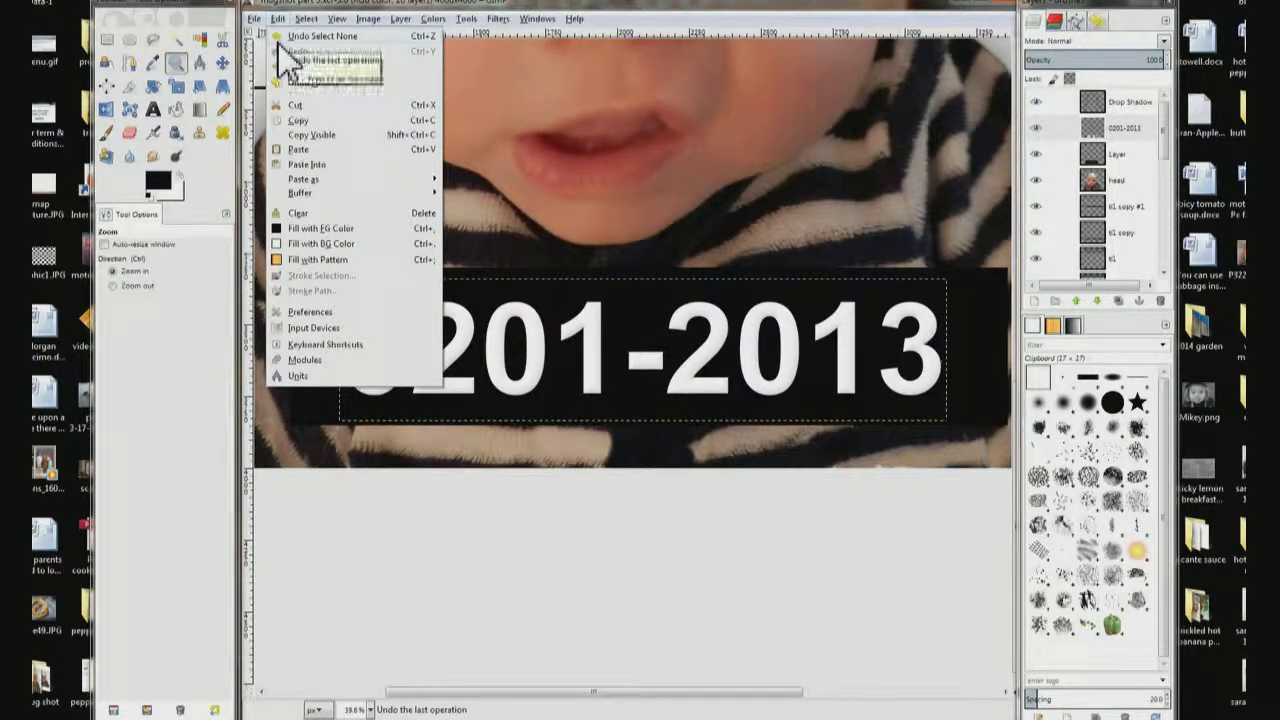
pyautogui.click(282, 38)
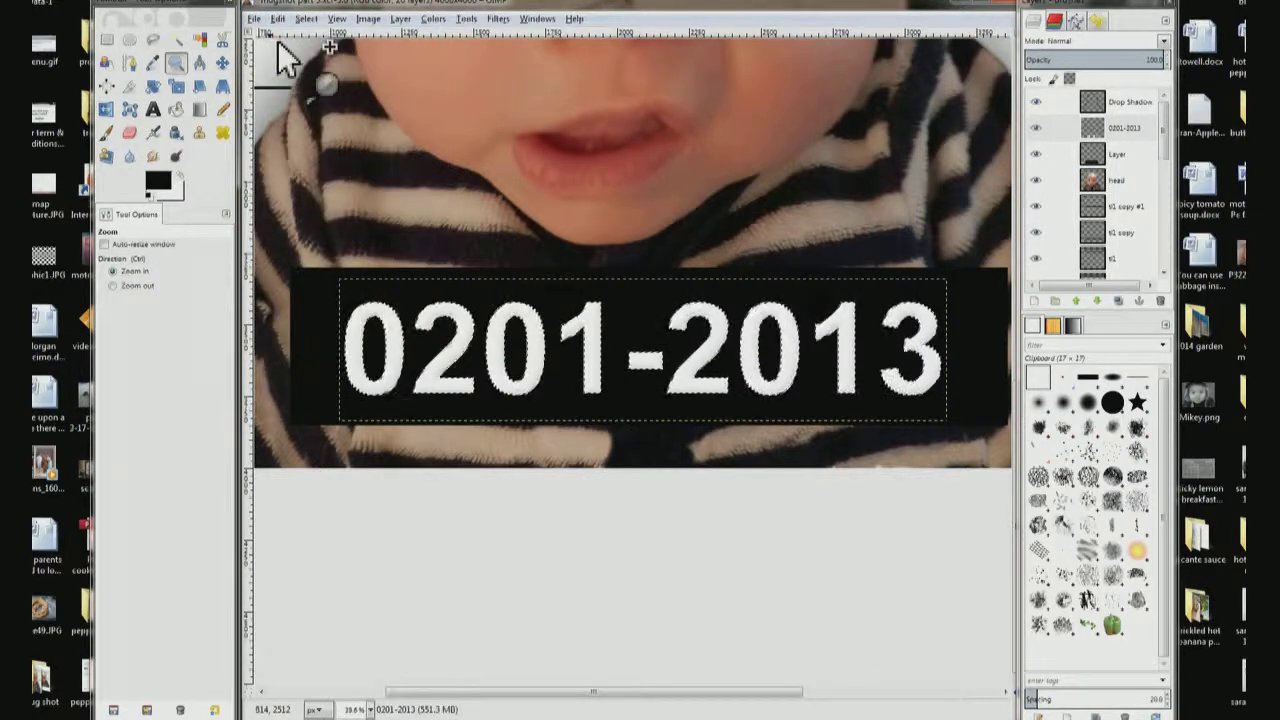
# Repeat the Add Bevel filter three times on the selected 0201-2013 numbers and dismiss the selection.
pyautogui.click(496, 19)
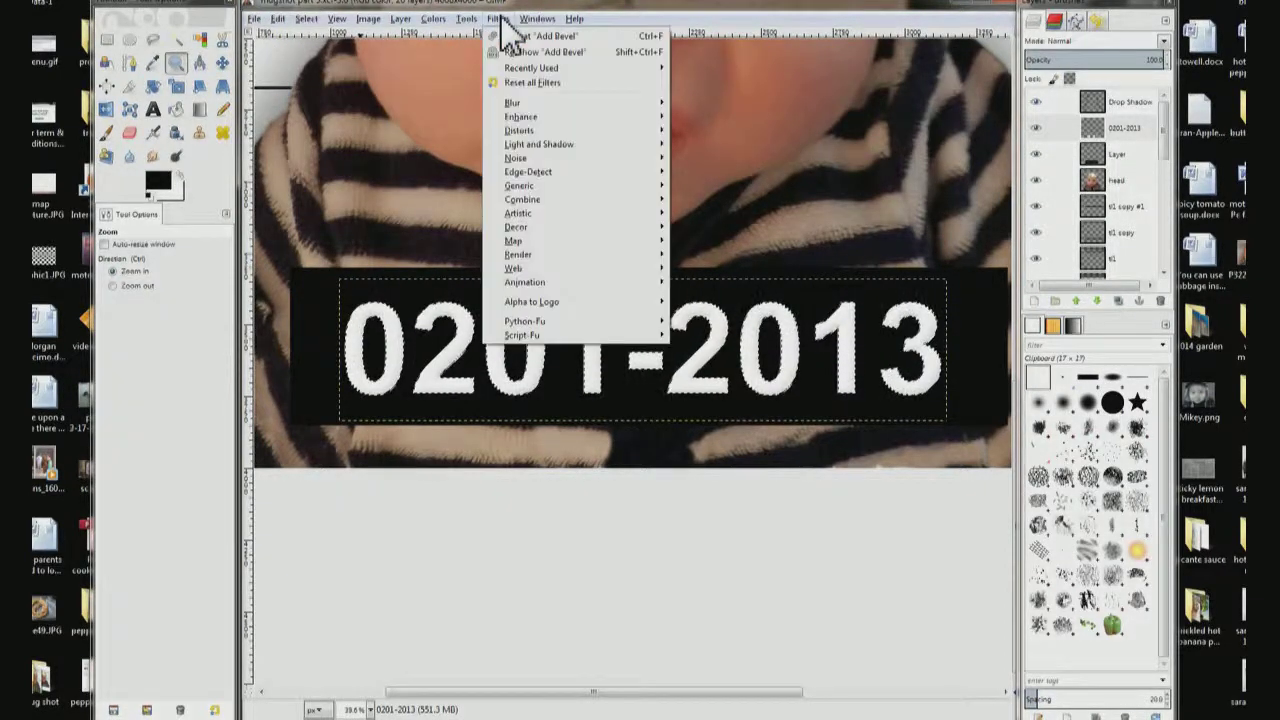
pyautogui.click(547, 38)
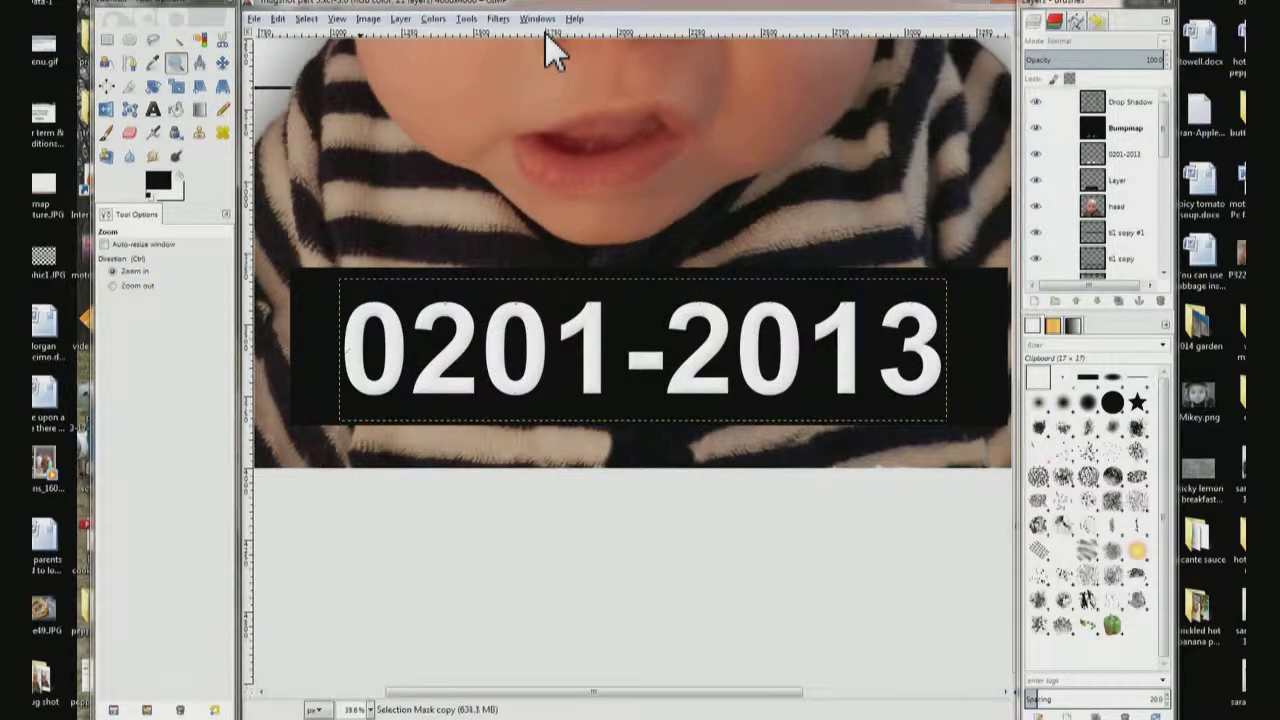
pyautogui.click(499, 20)
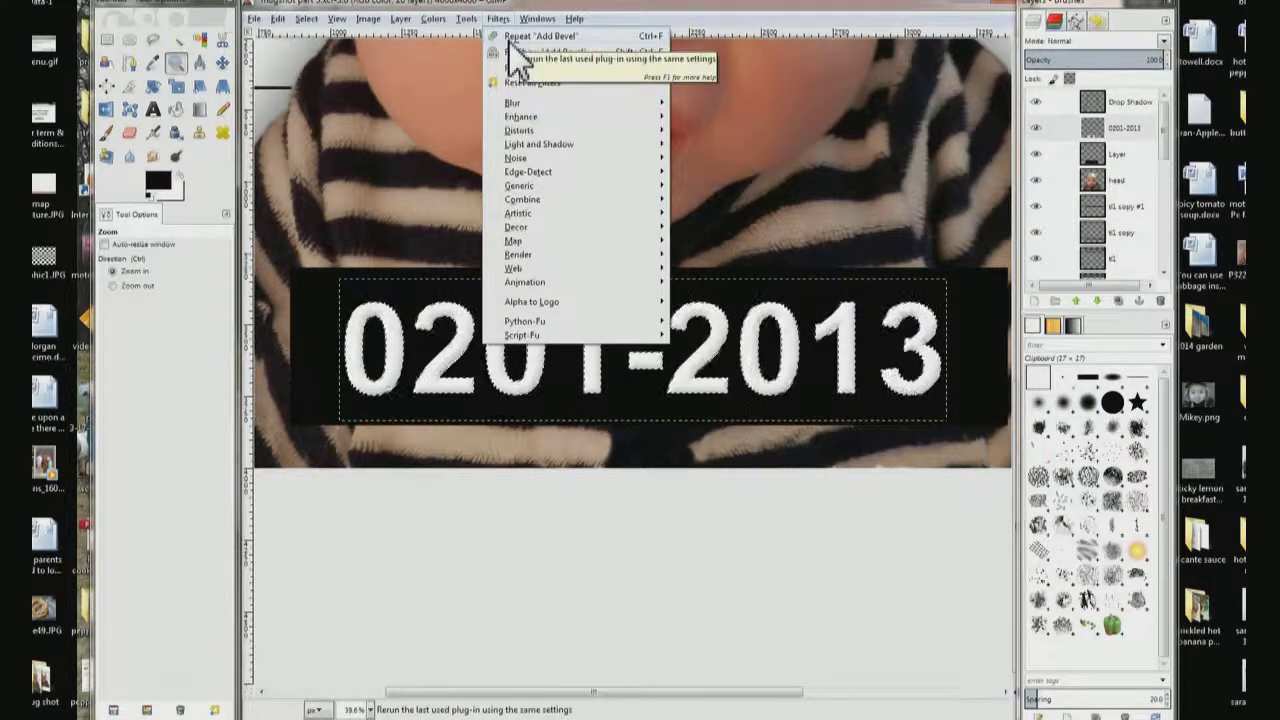
pyautogui.click(510, 40)
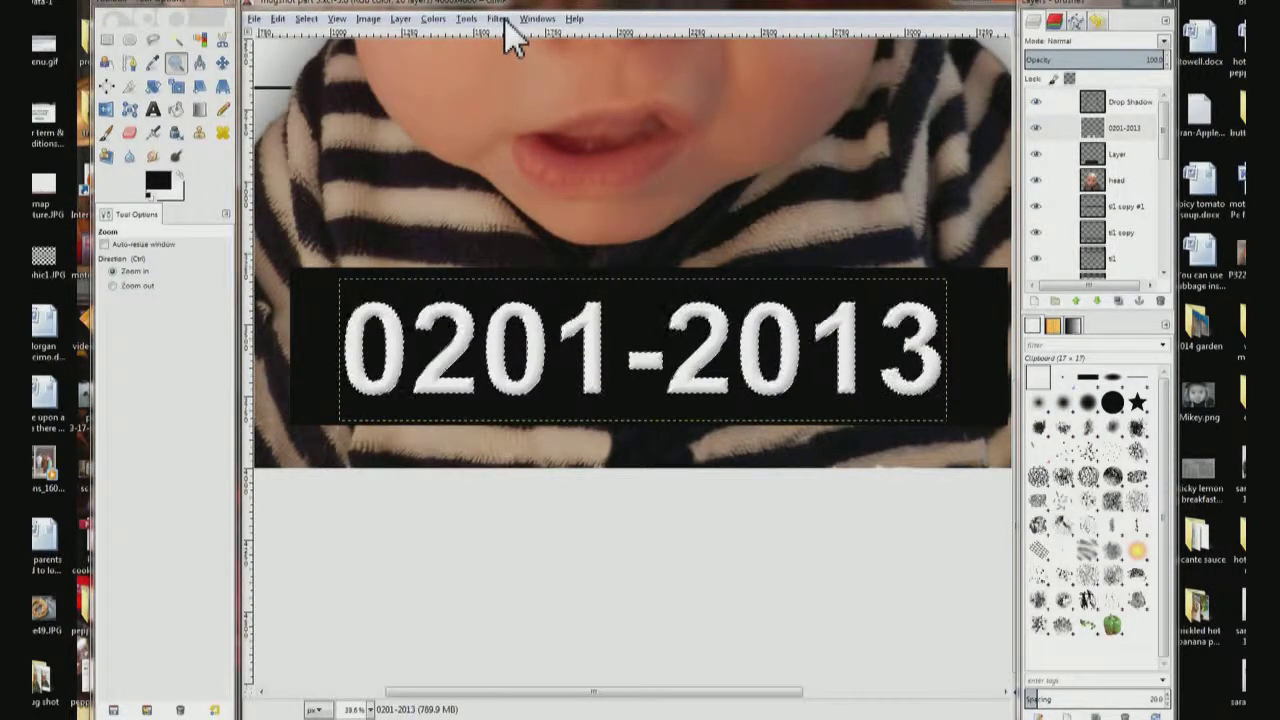
pyautogui.click(505, 20)
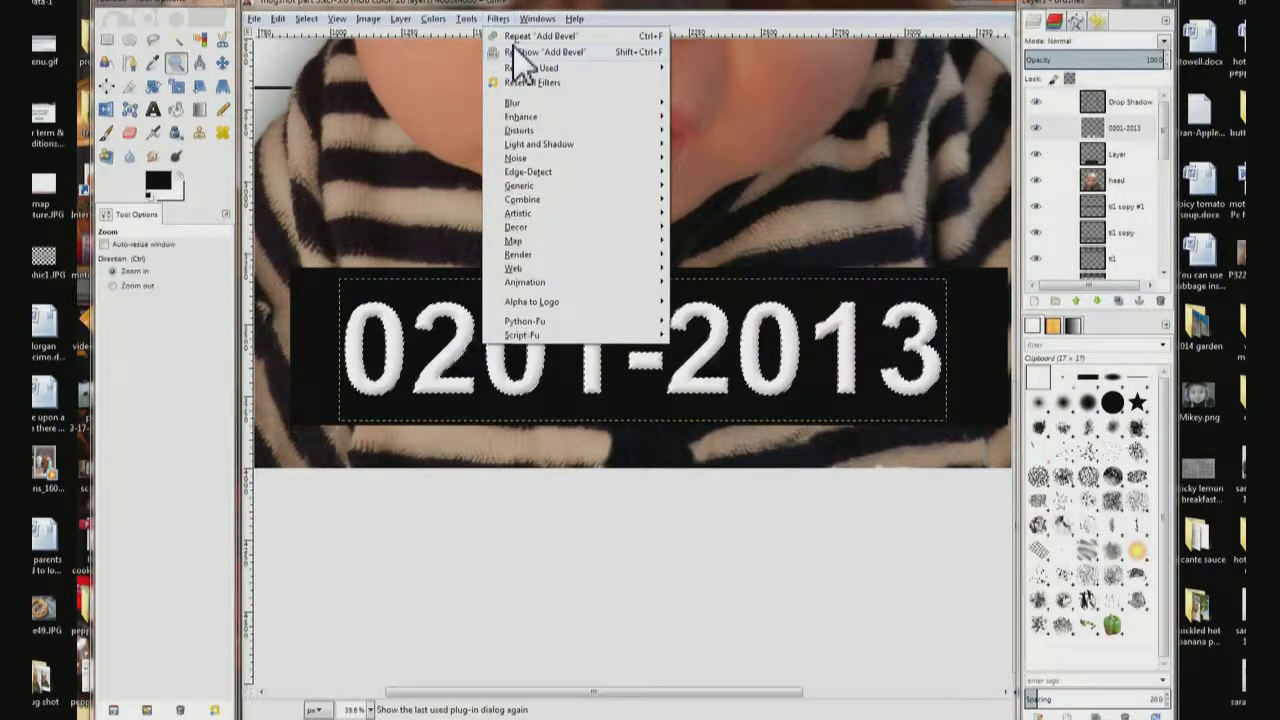
pyautogui.click(511, 38)
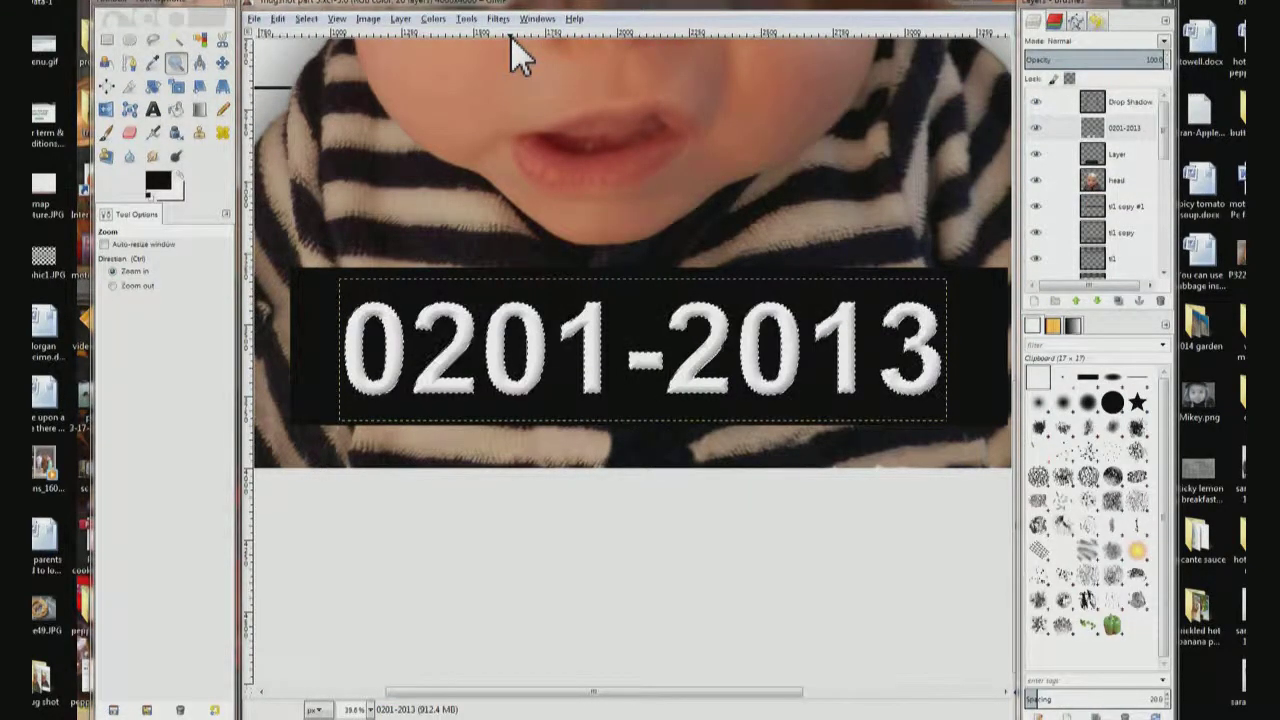
pyautogui.click(316, 20)
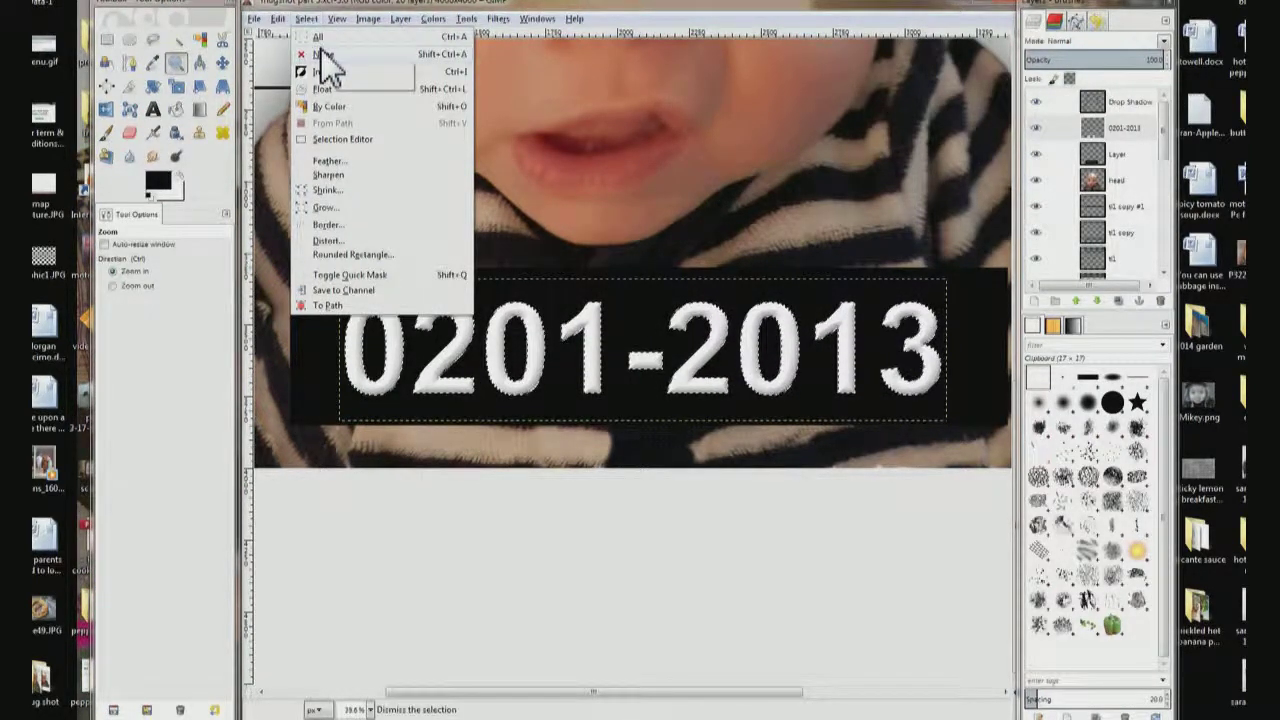
pyautogui.click(322, 54)
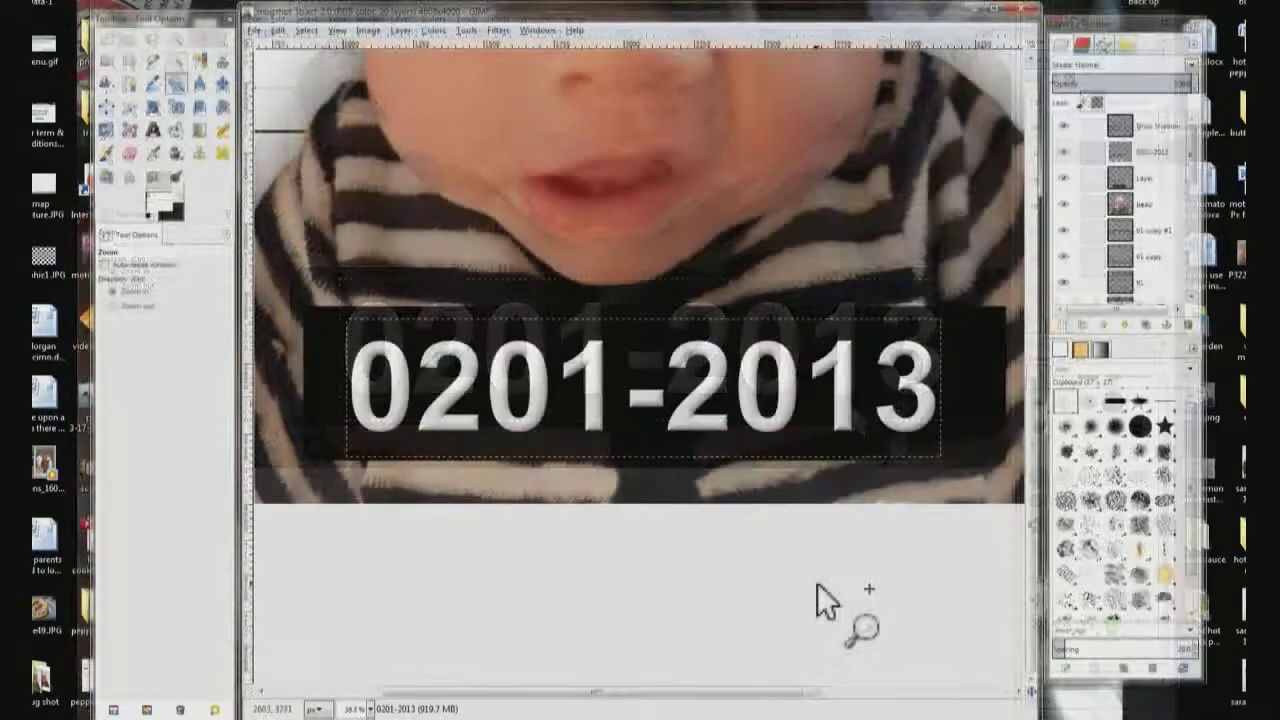
# Rename the black bar's layer as black box and extend the name of the Drop Shadow layer.
pyautogui.doubleClick(1166, 185)
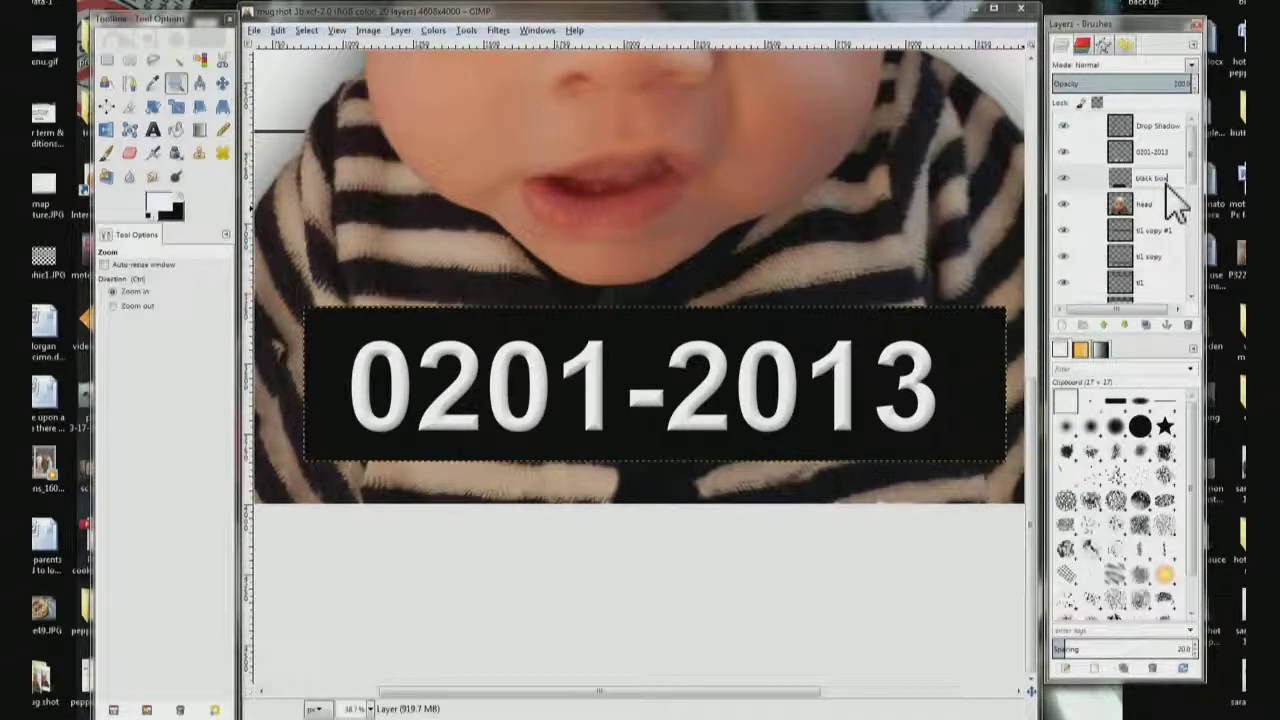
pyautogui.click(1160, 179)
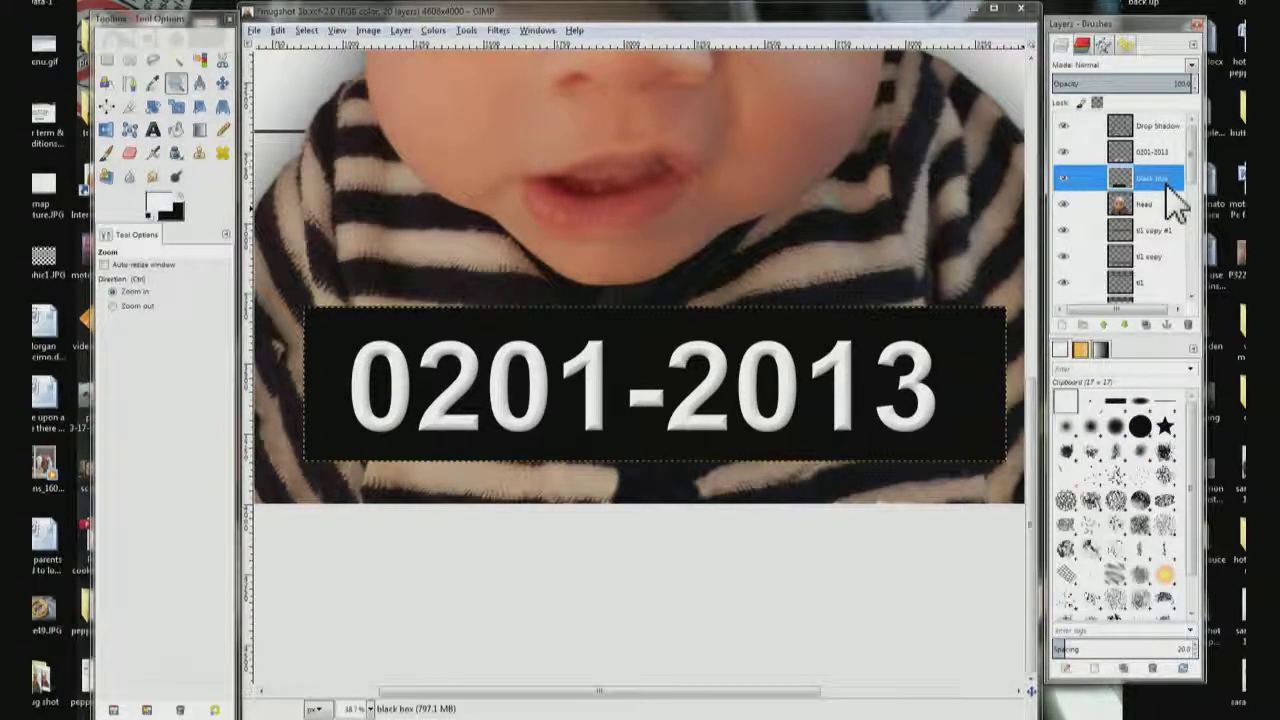
pyautogui.click(1160, 130)
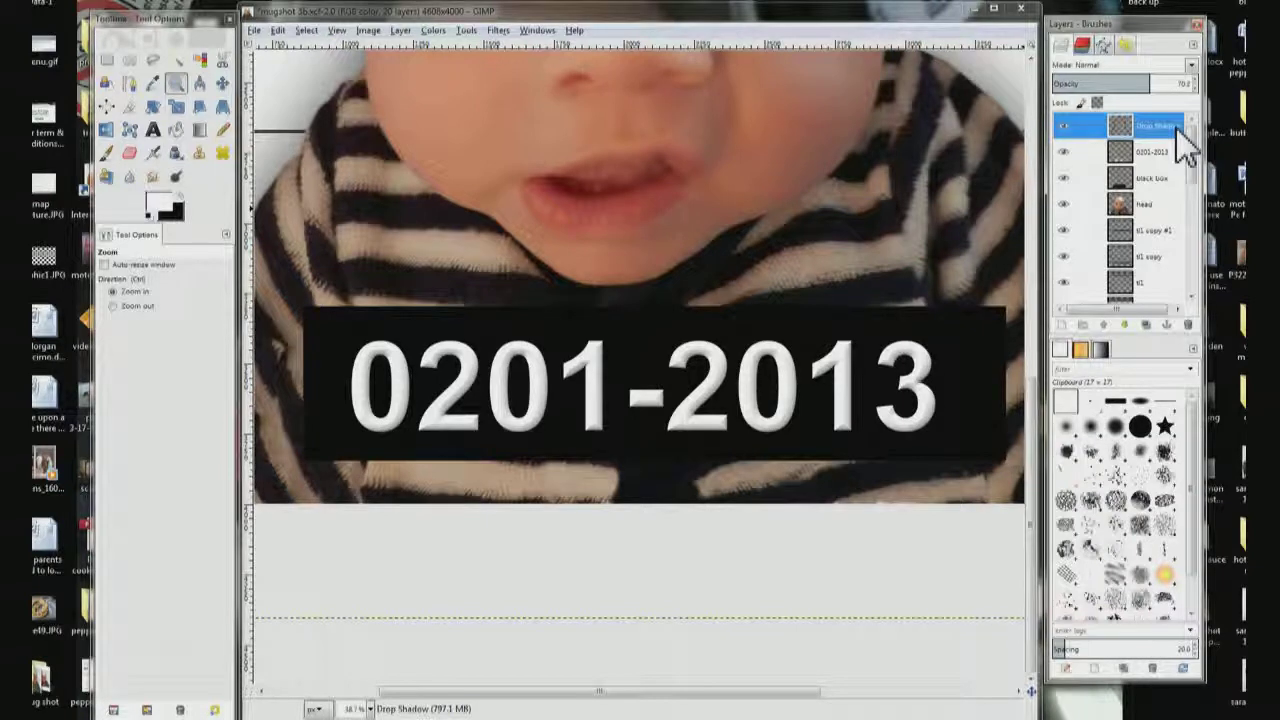
pyautogui.doubleClick(1180, 133)
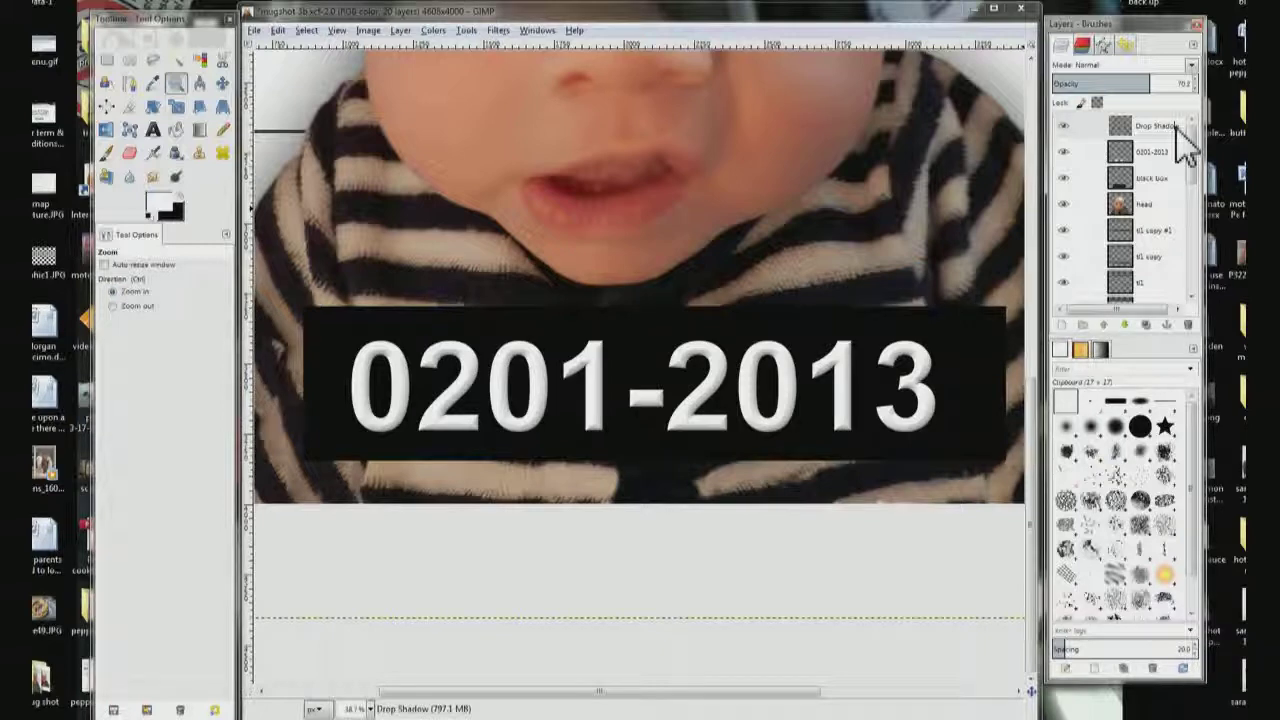
pyautogui.click(1177, 131)
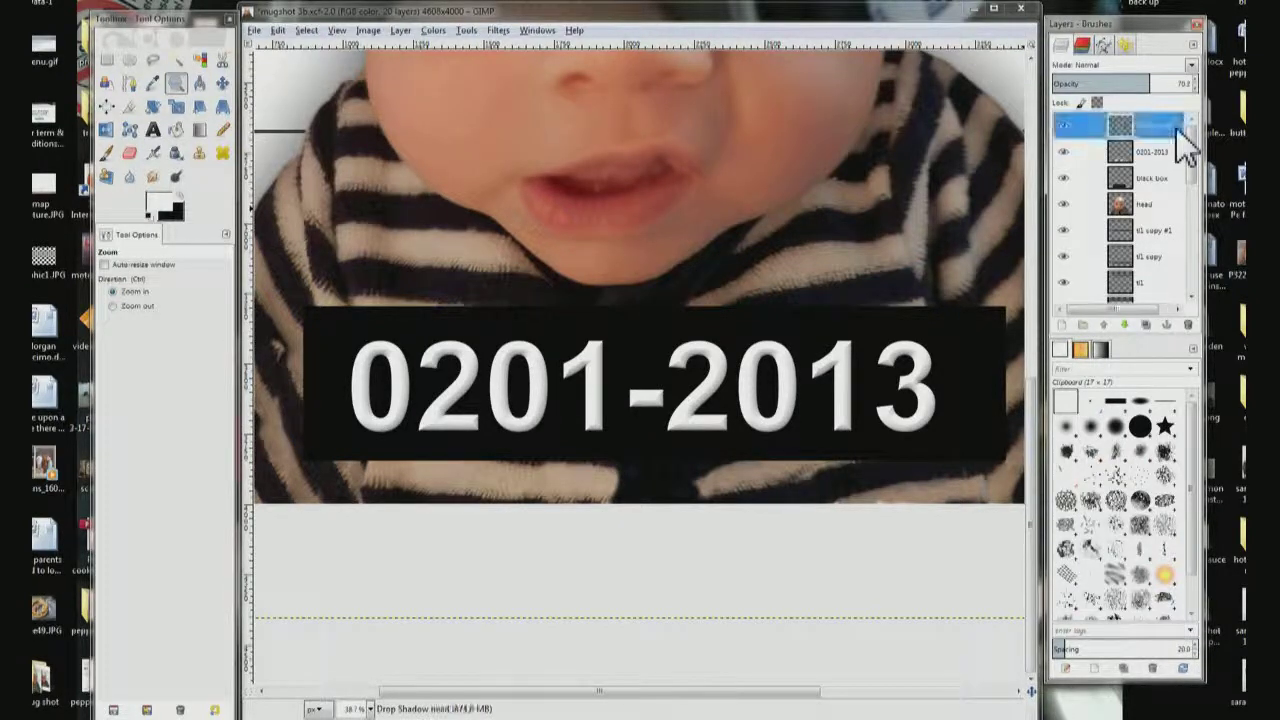
# Duplicate the black box layer and rename the copy as frame.
pyautogui.click(1153, 180)
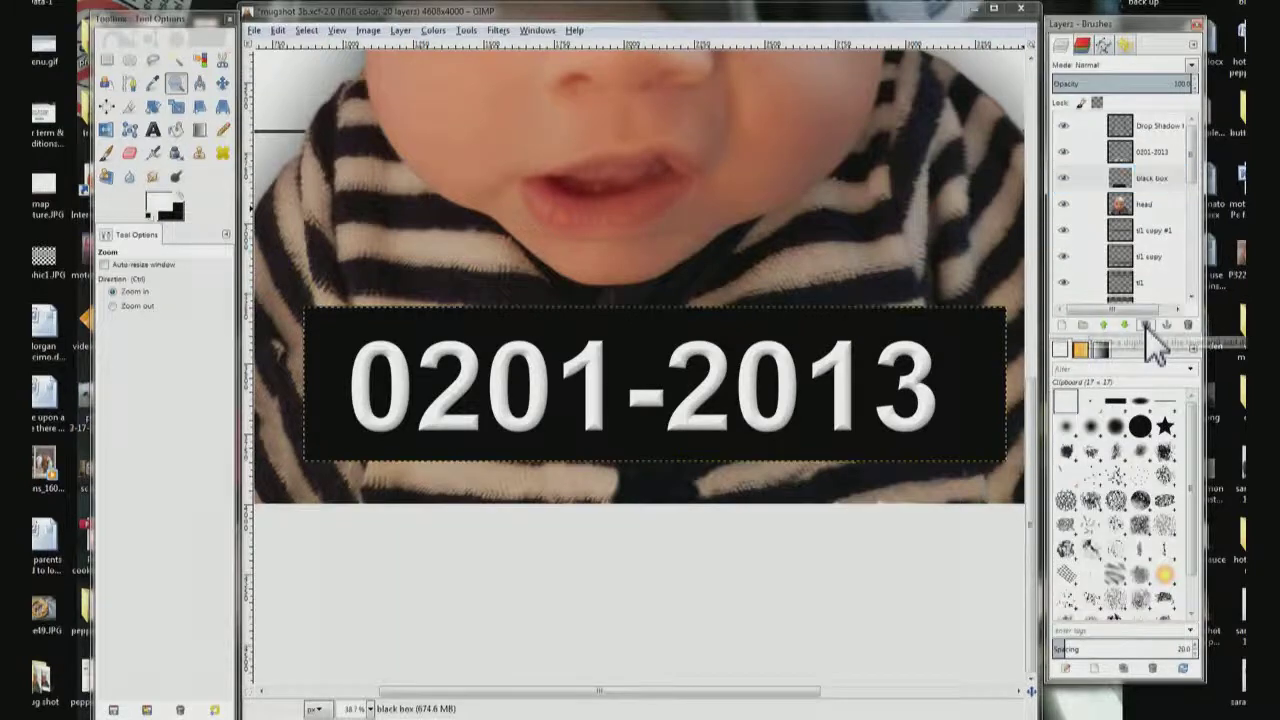
pyautogui.click(1146, 326)
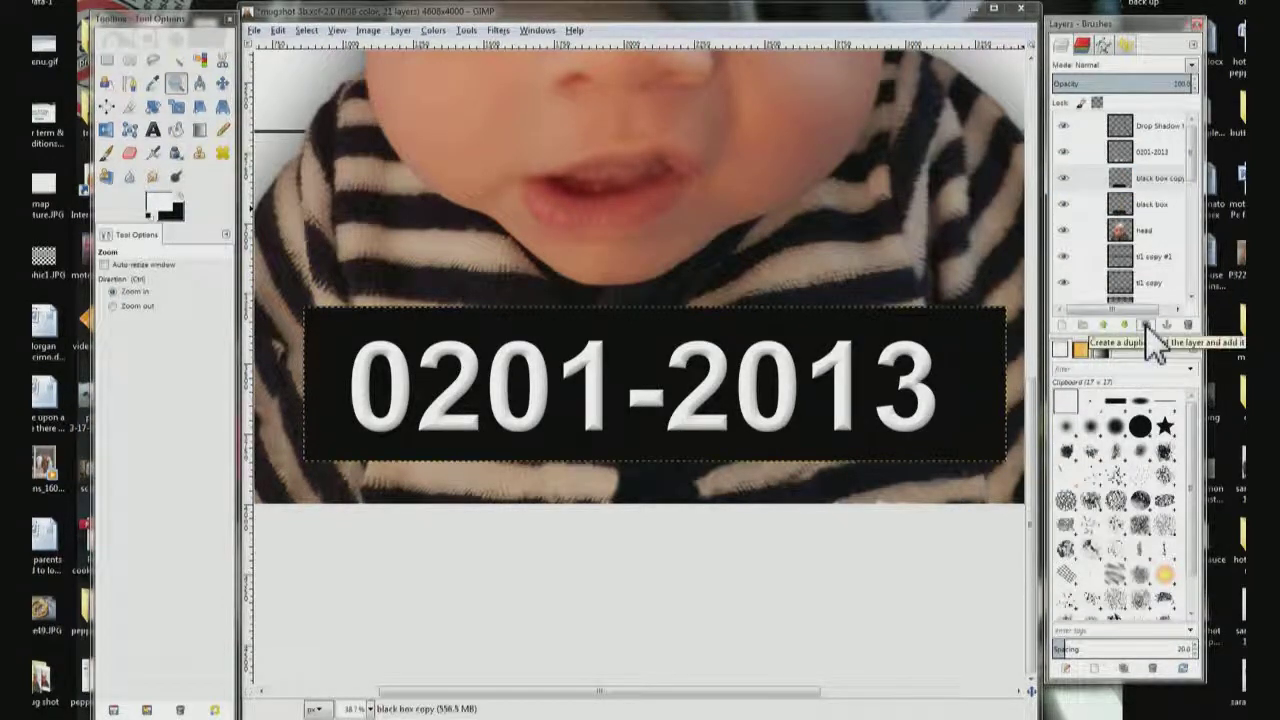
pyautogui.doubleClick(1160, 180)
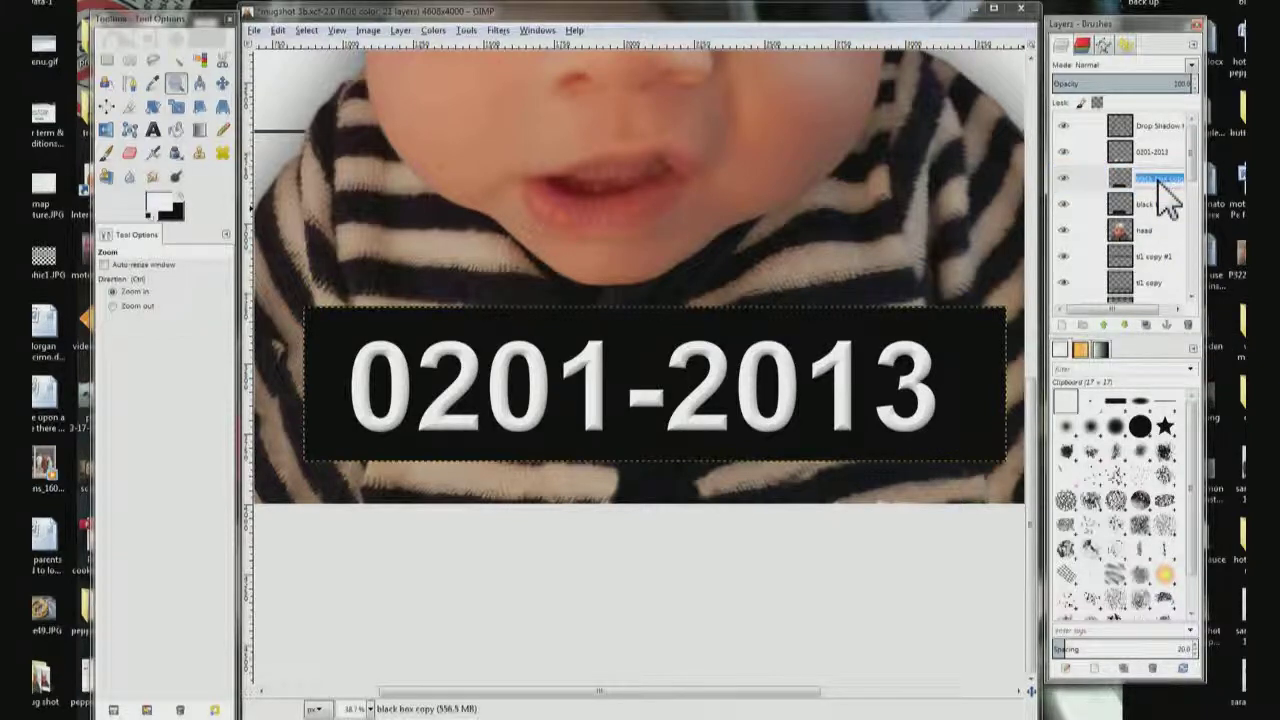
pyautogui.write('frame')
pyautogui.press('Return')
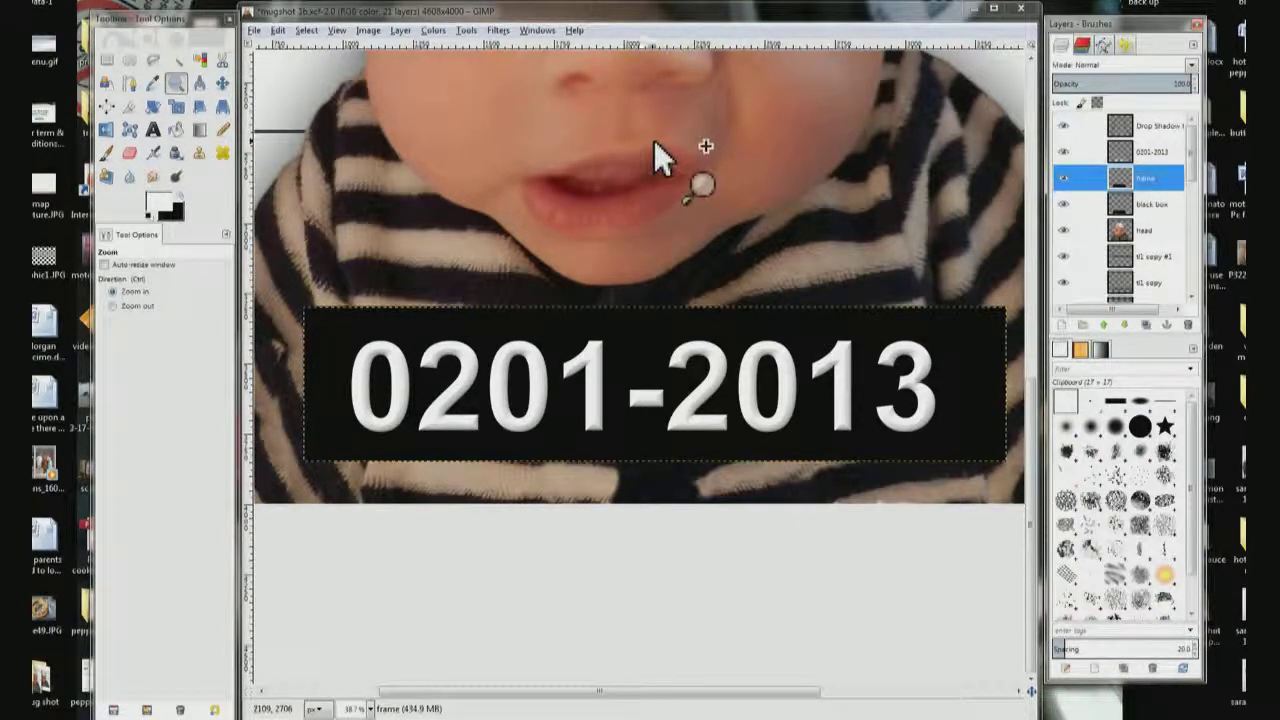
# Fill the frame layer with a linear Brushed Aluminium gradient running diagonally from its upper-left corner to its lower-right corner.
pyautogui.click(204, 131)
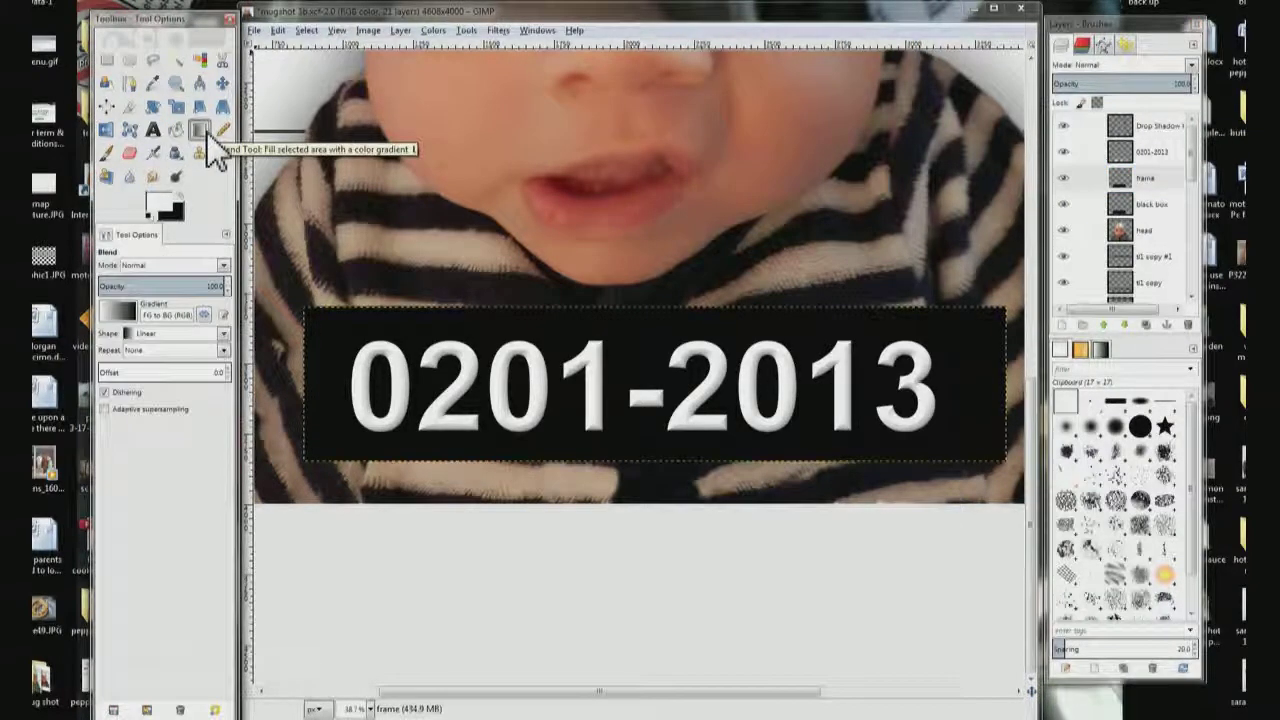
pyautogui.click(122, 311)
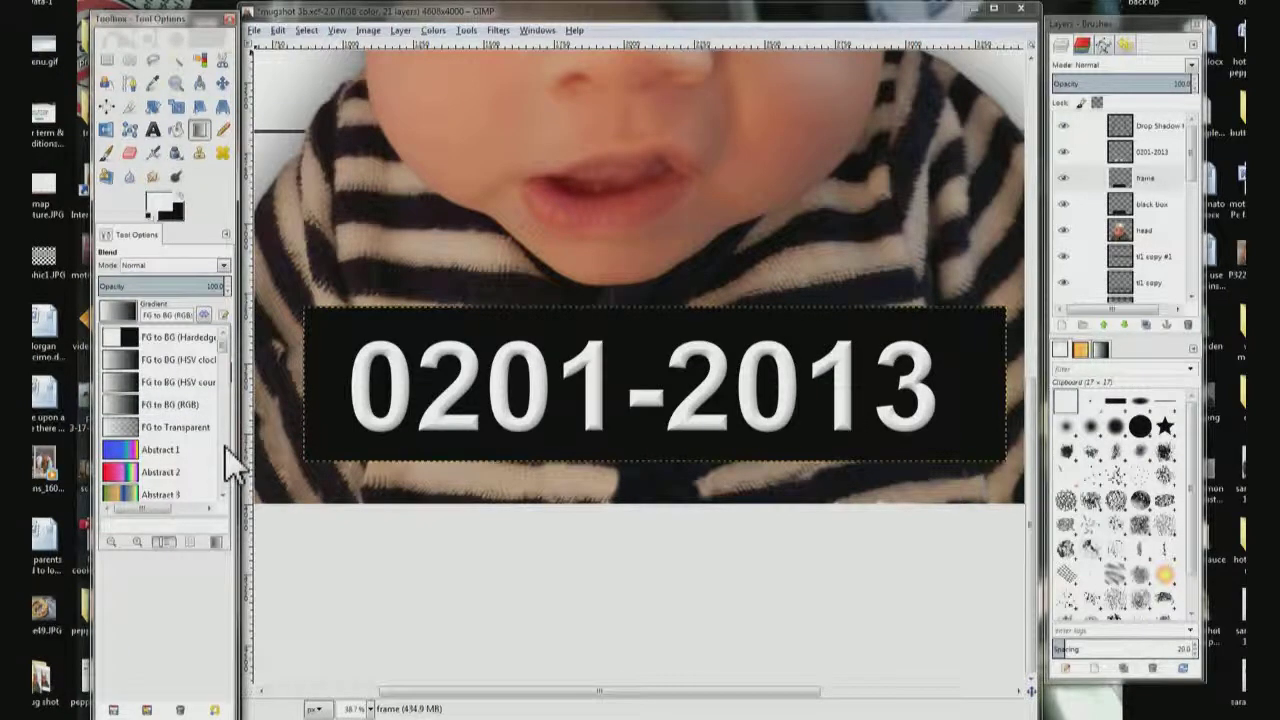
pyautogui.scroll(-2, 224, 446)
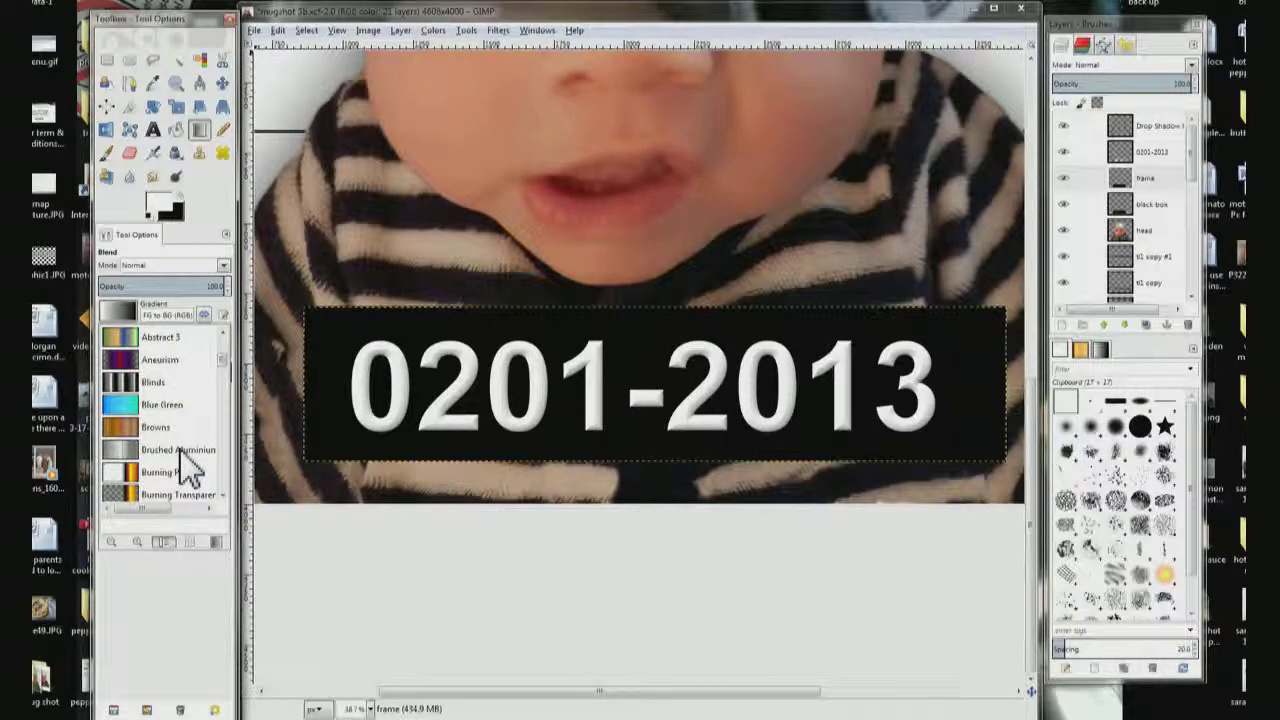
pyautogui.click(180, 450)
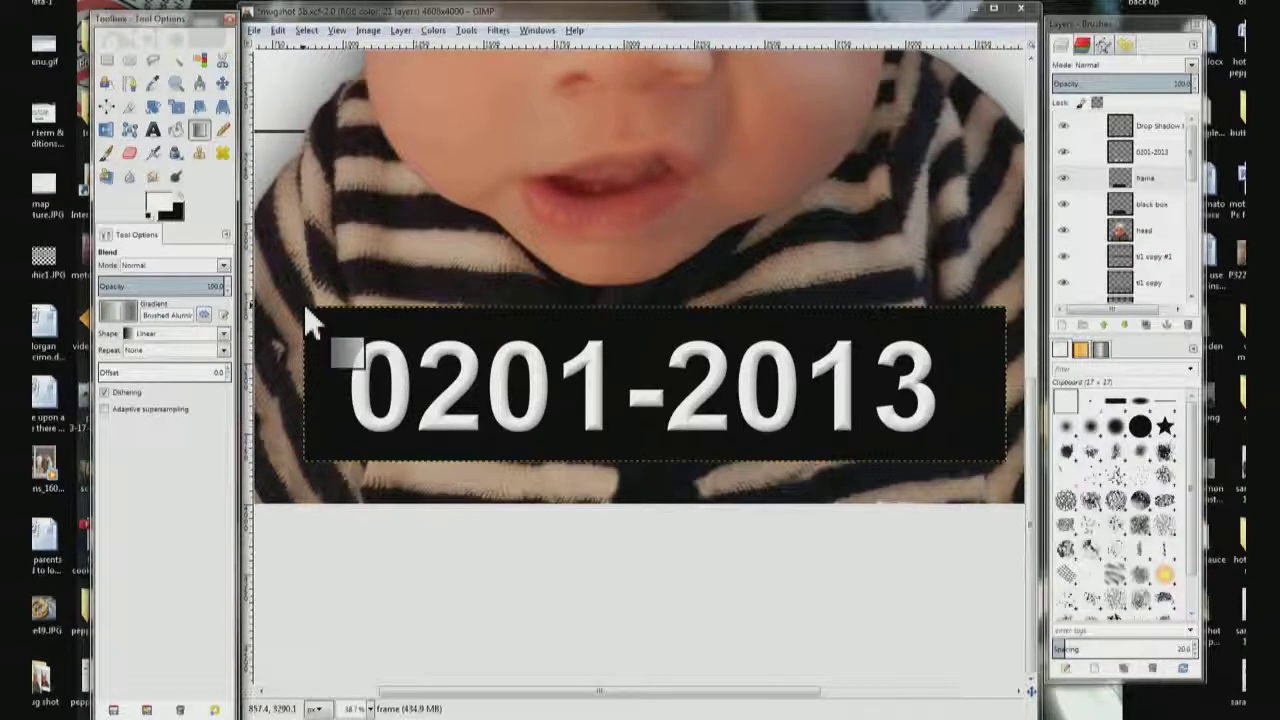
pyautogui.moveTo(305, 308)
pyautogui.mouseDown()
pyautogui.moveTo(946, 385)
pyautogui.moveTo(1012, 372)
pyautogui.moveTo(1007, 457)
pyautogui.mouseUp()
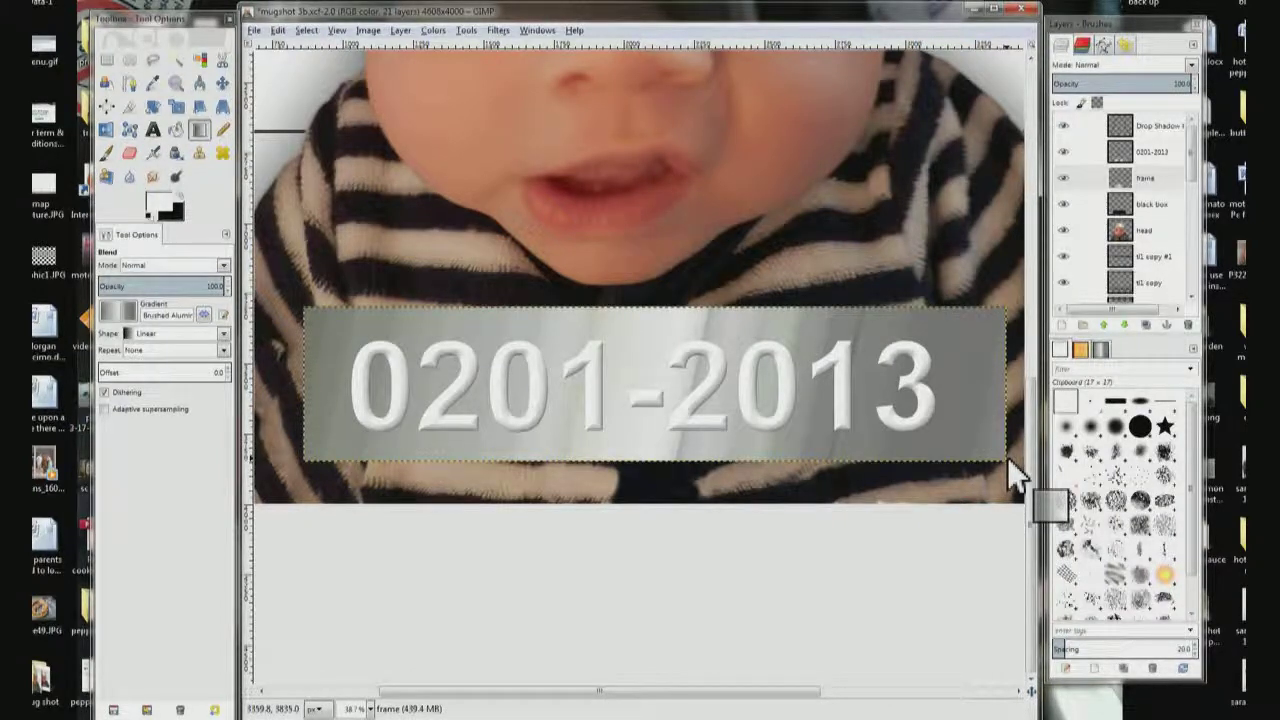
# Duplicate the frame layer, rename the copy as frame top edge and hide it.
pyautogui.click(1165, 180)
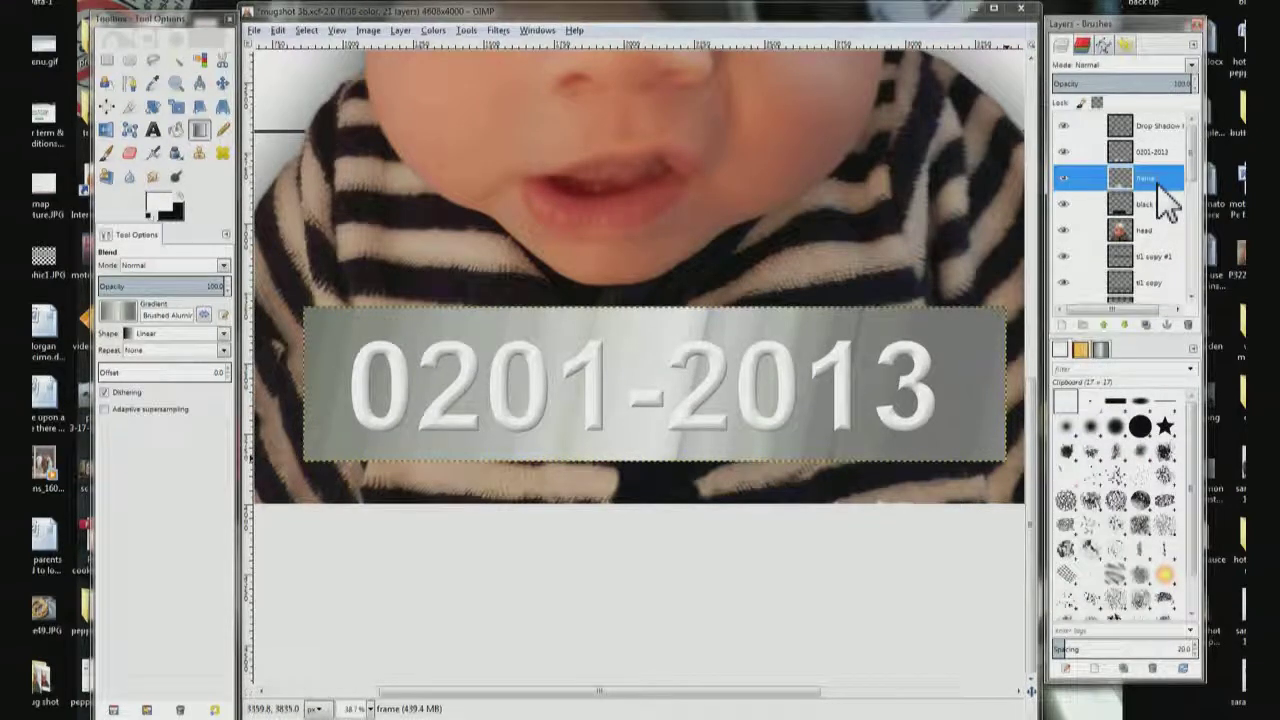
pyautogui.click(1147, 330)
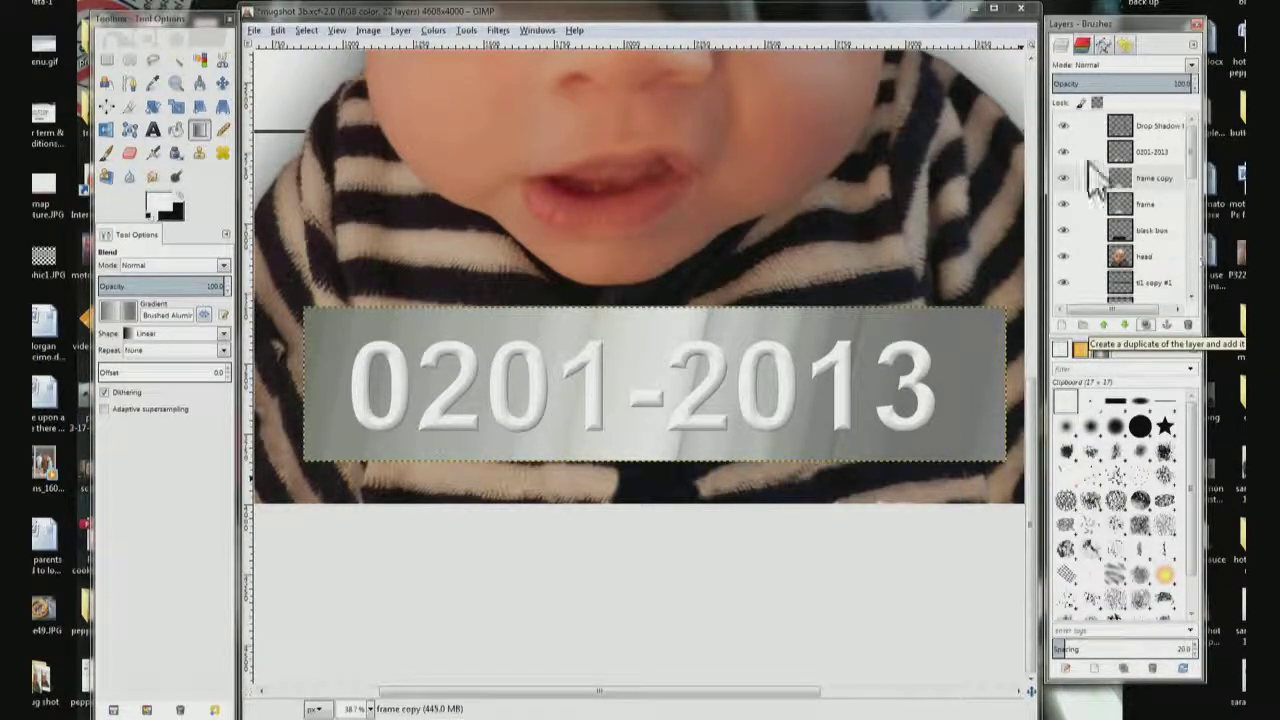
pyautogui.doubleClick(1155, 180)
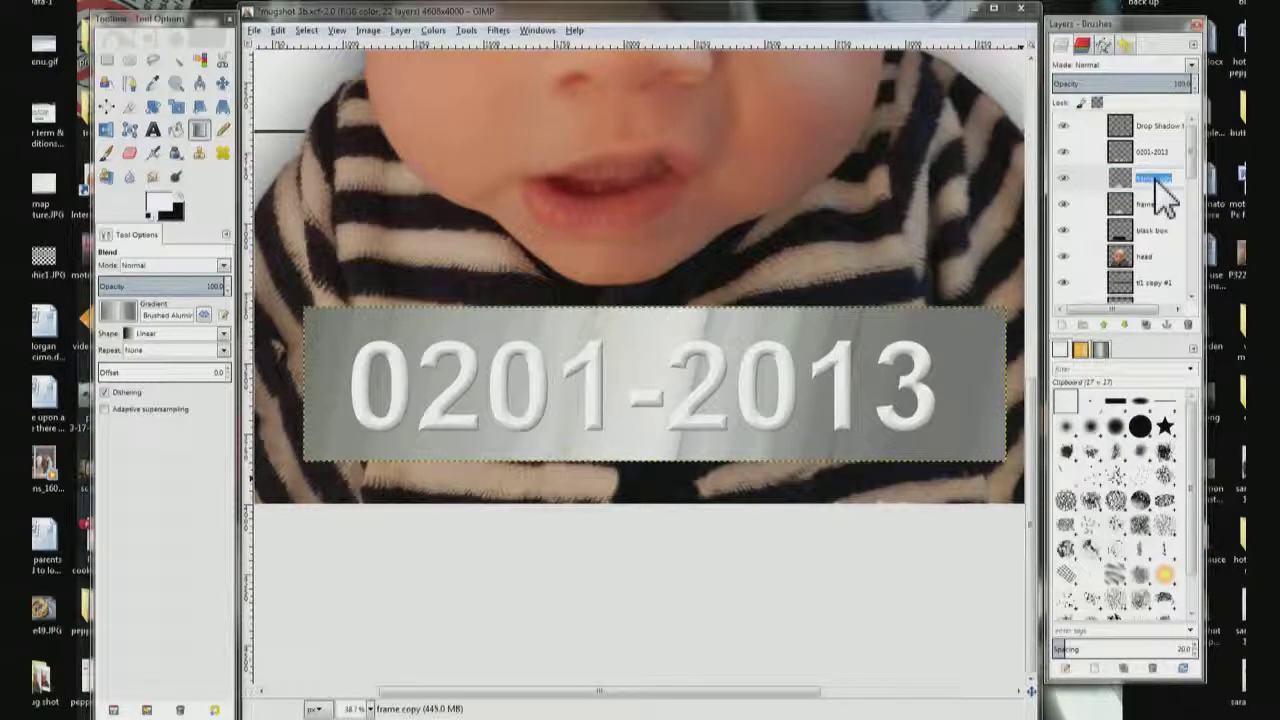
pyautogui.write('frame top edge')
pyautogui.press('Return')
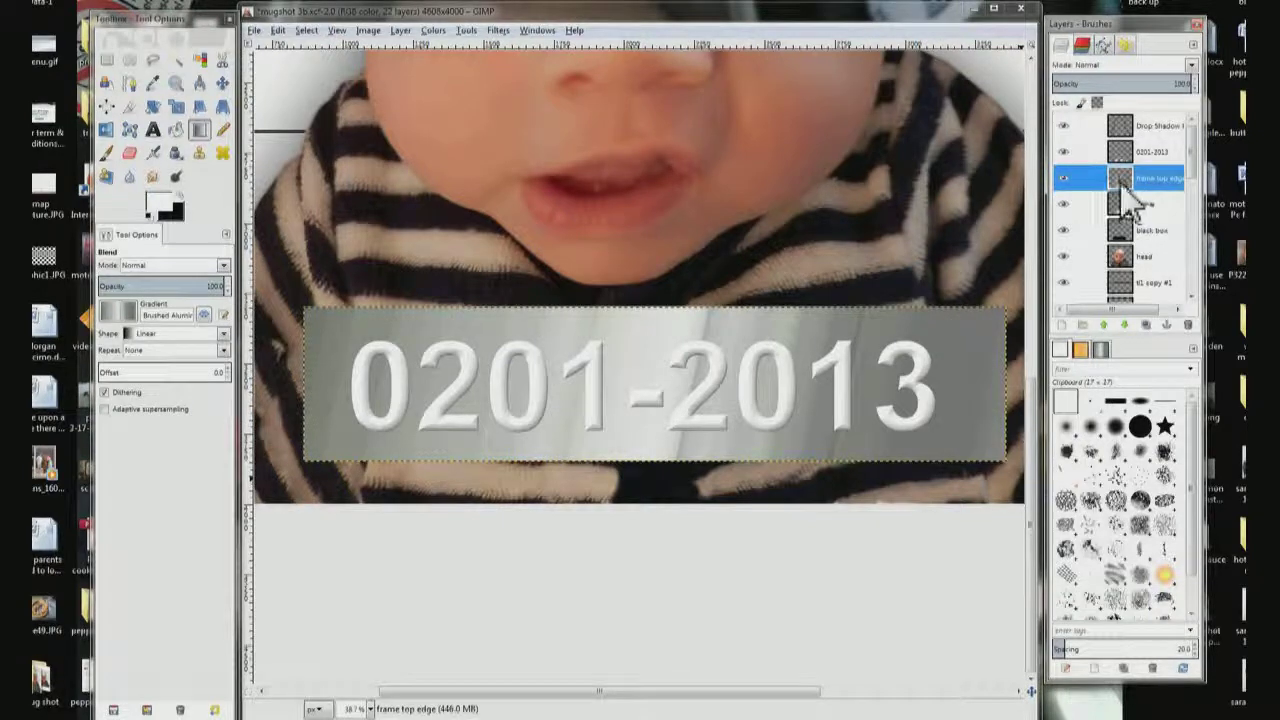
pyautogui.click(1063, 178)
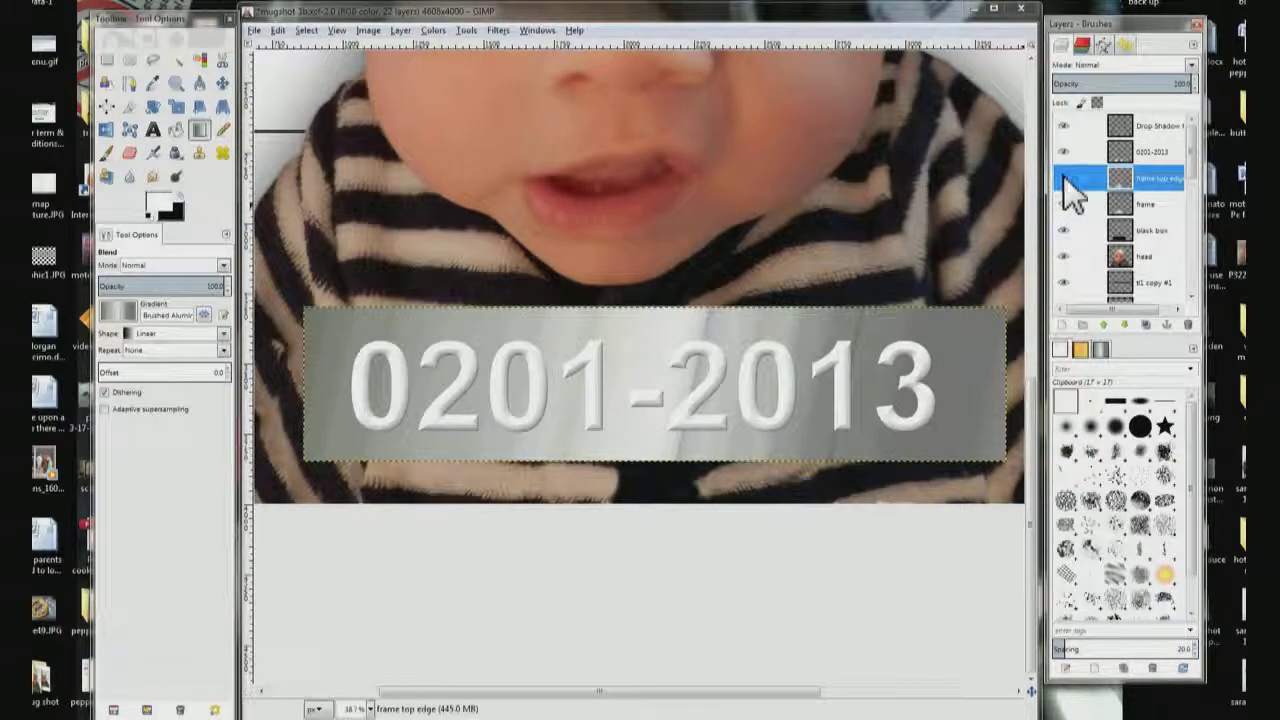
# Apply the Add Bevel filter to the frame layer with a thickness of 30, without working on a copy or keeping the bump layer.
pyautogui.click(1152, 206)
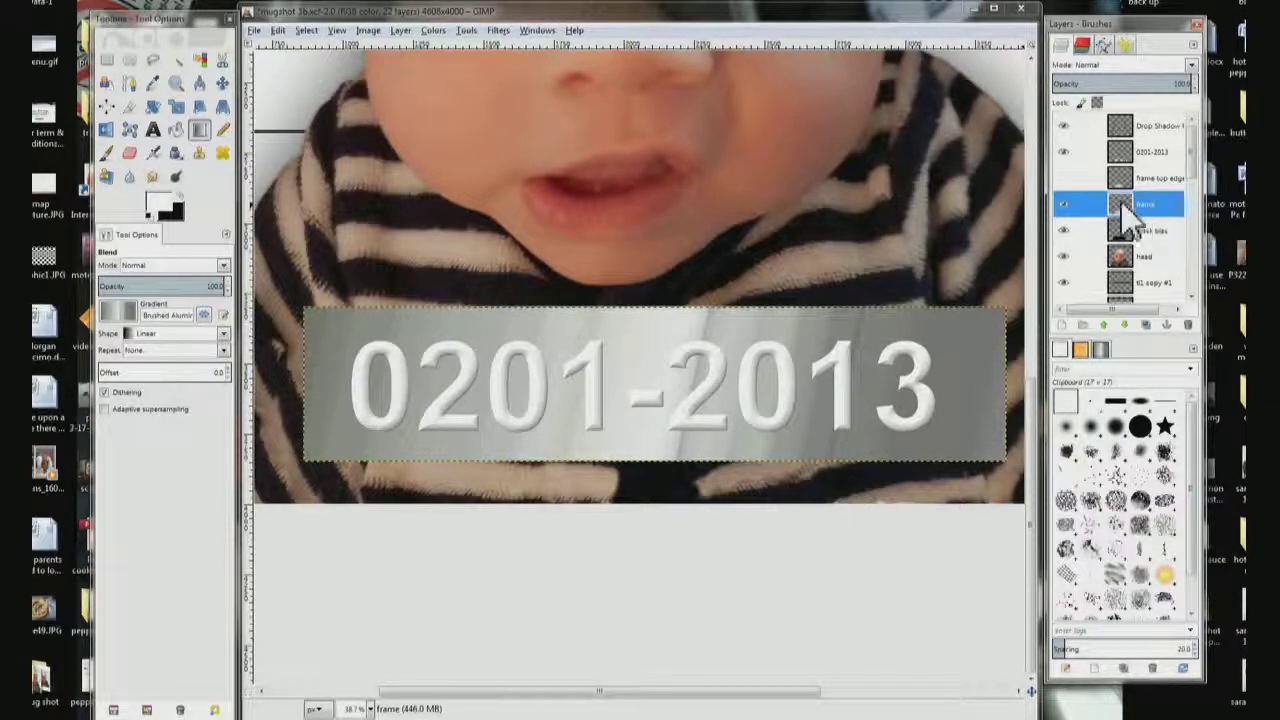
pyautogui.click(494, 34)
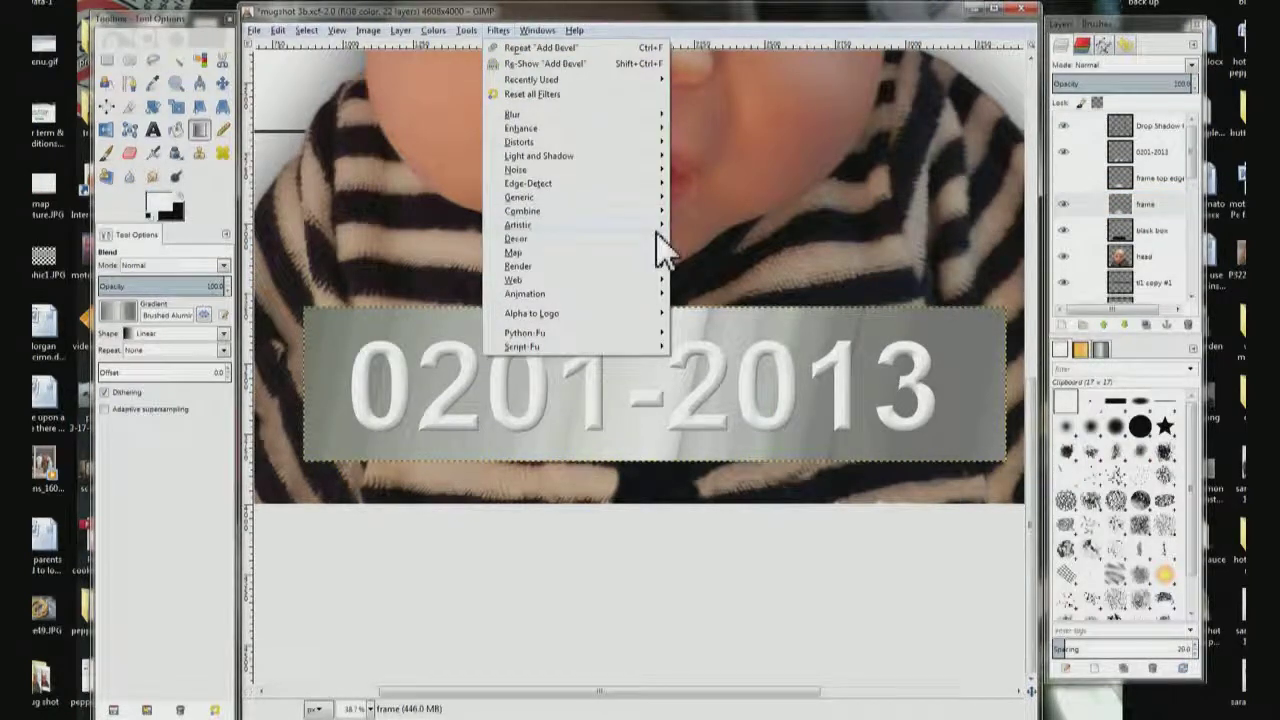
pyautogui.moveTo(665, 240)
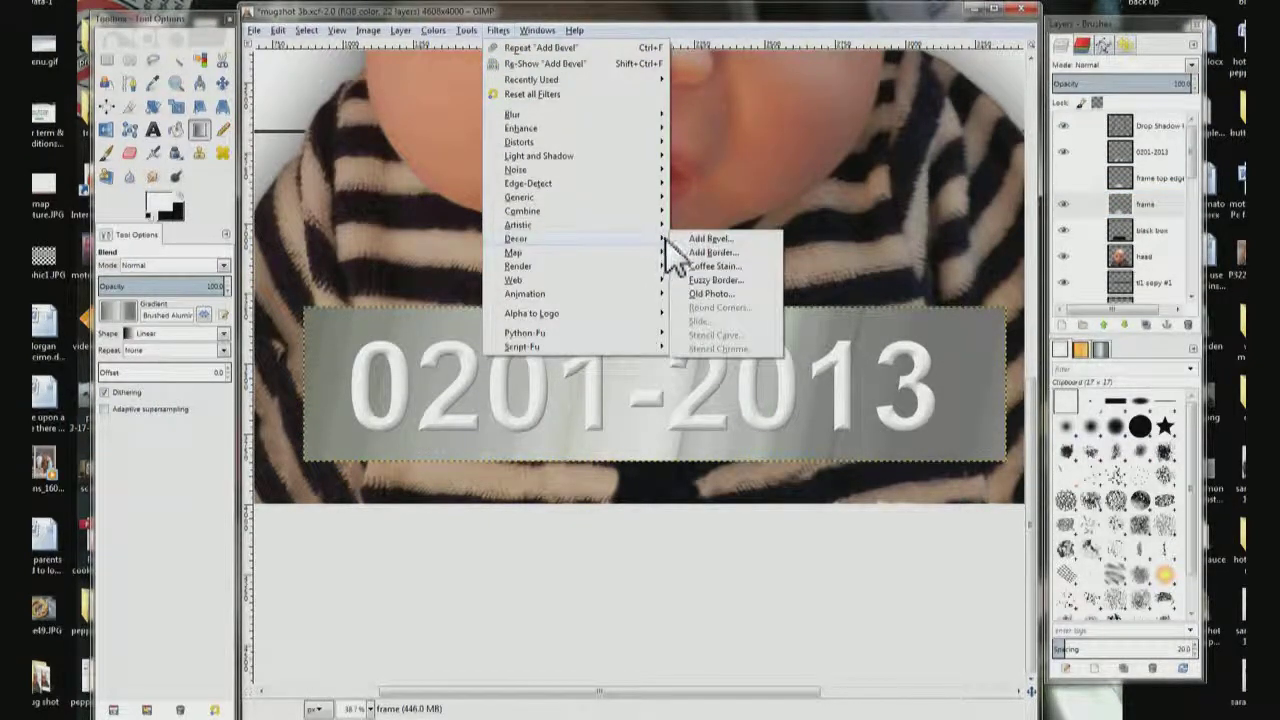
pyautogui.click(684, 251)
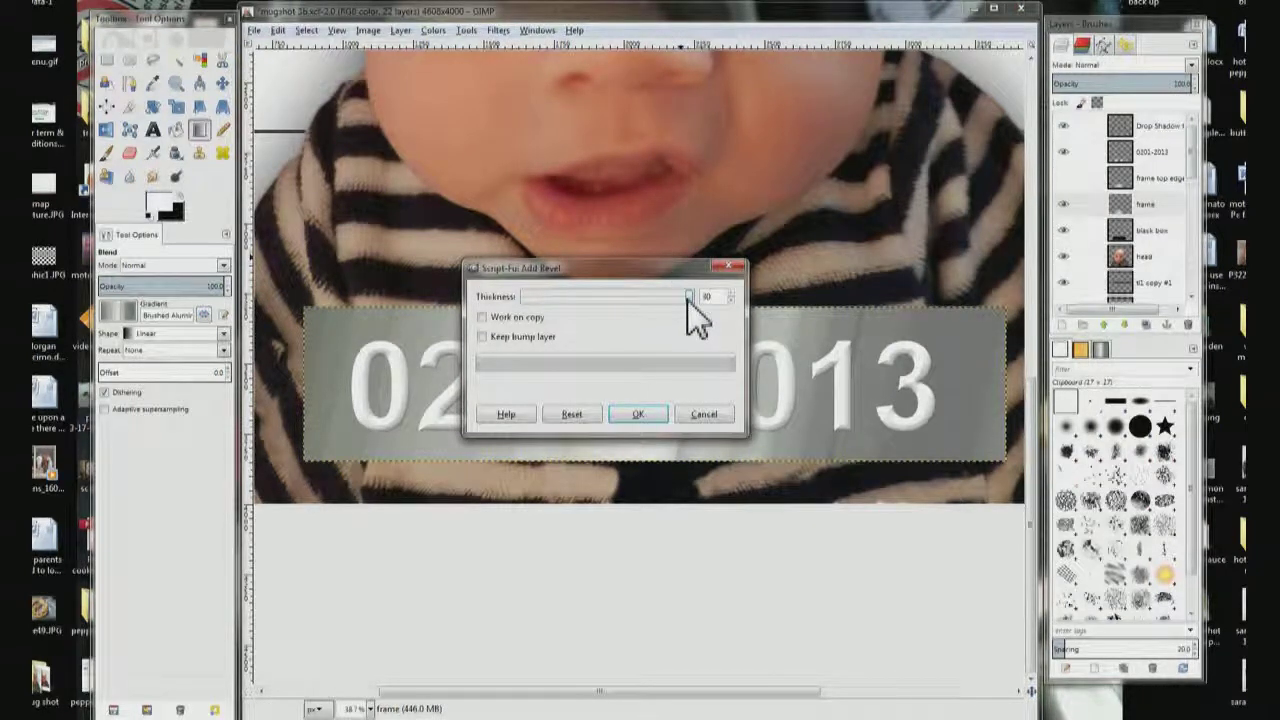
pyautogui.click(641, 416)
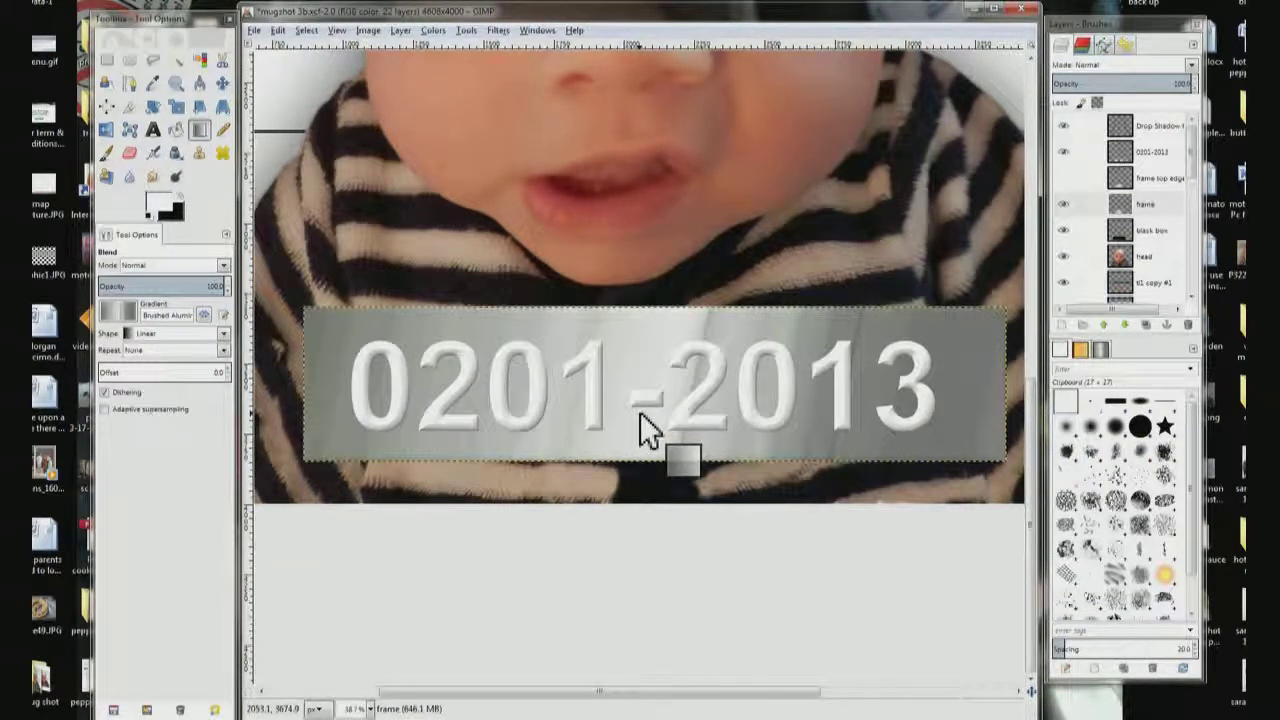
# Repeat the Add Bevel filter on the frame layer with the same settings, checking its corner up close.
pyautogui.click(175, 84)
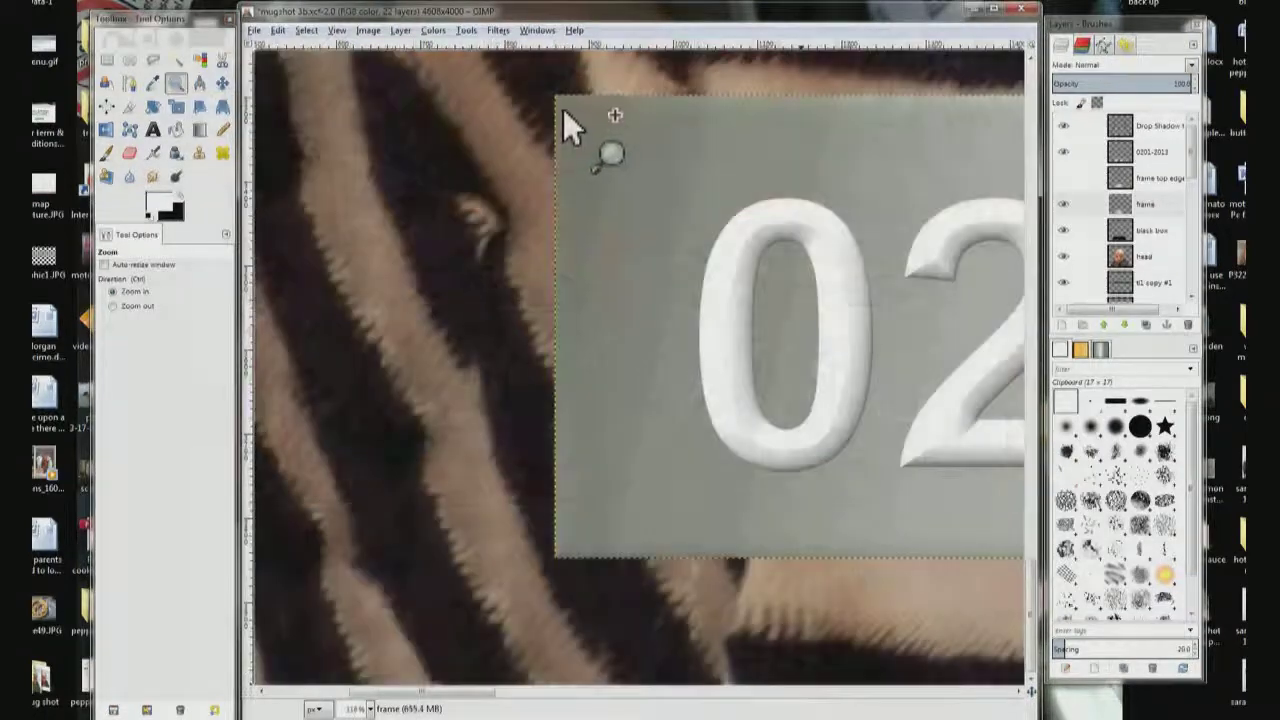
pyautogui.click(498, 31)
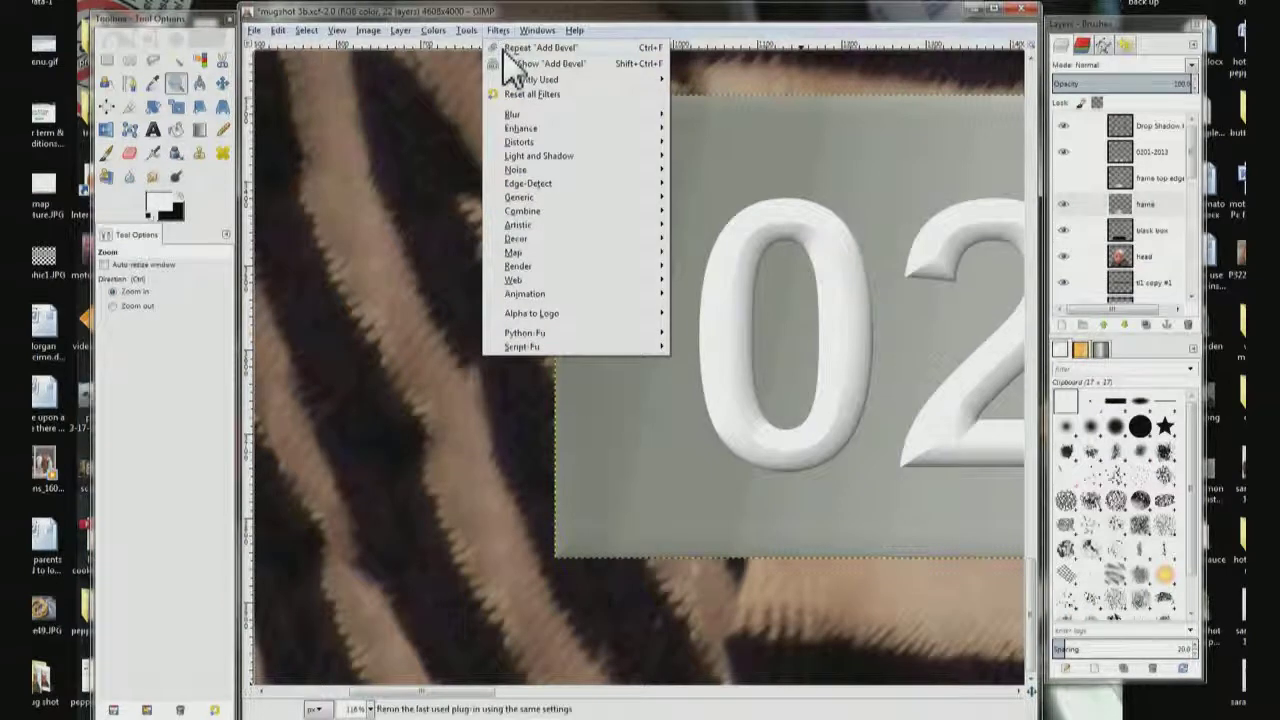
pyautogui.click(507, 48)
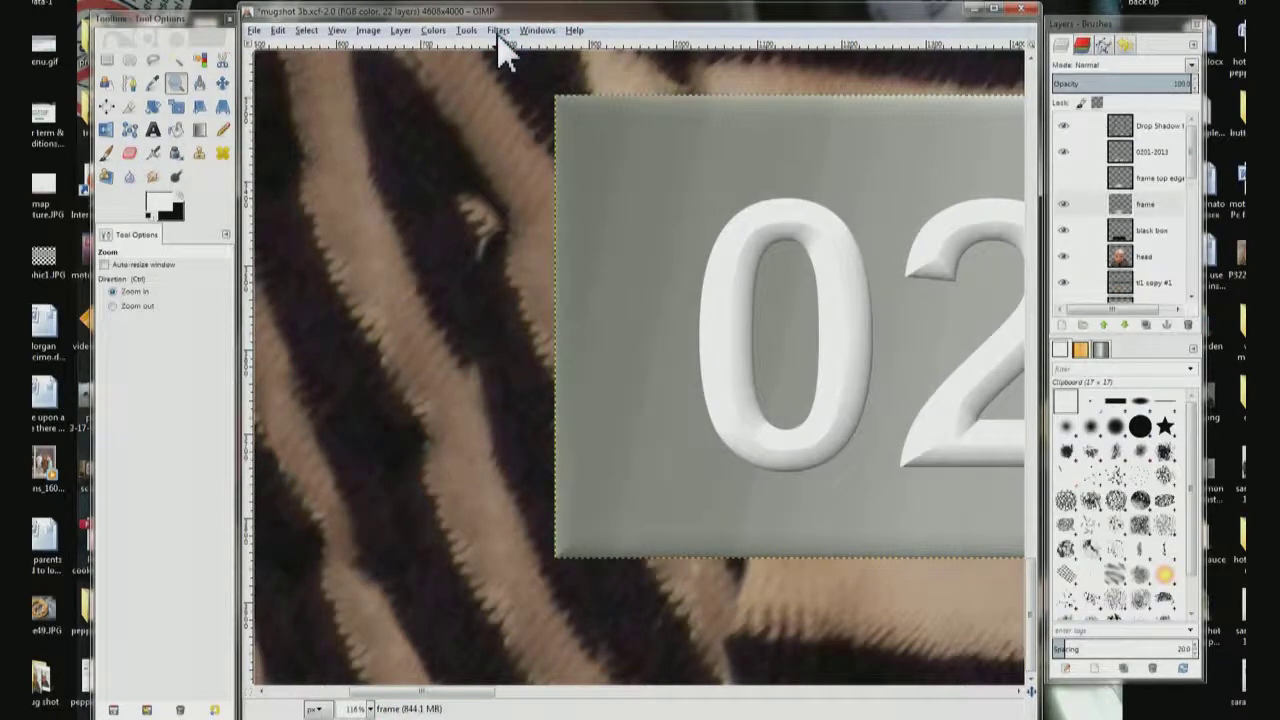
# Repeat the Add Bevel filter twice more on the frame layer, checking its edges without the layer outline.
pyautogui.click(498, 40)
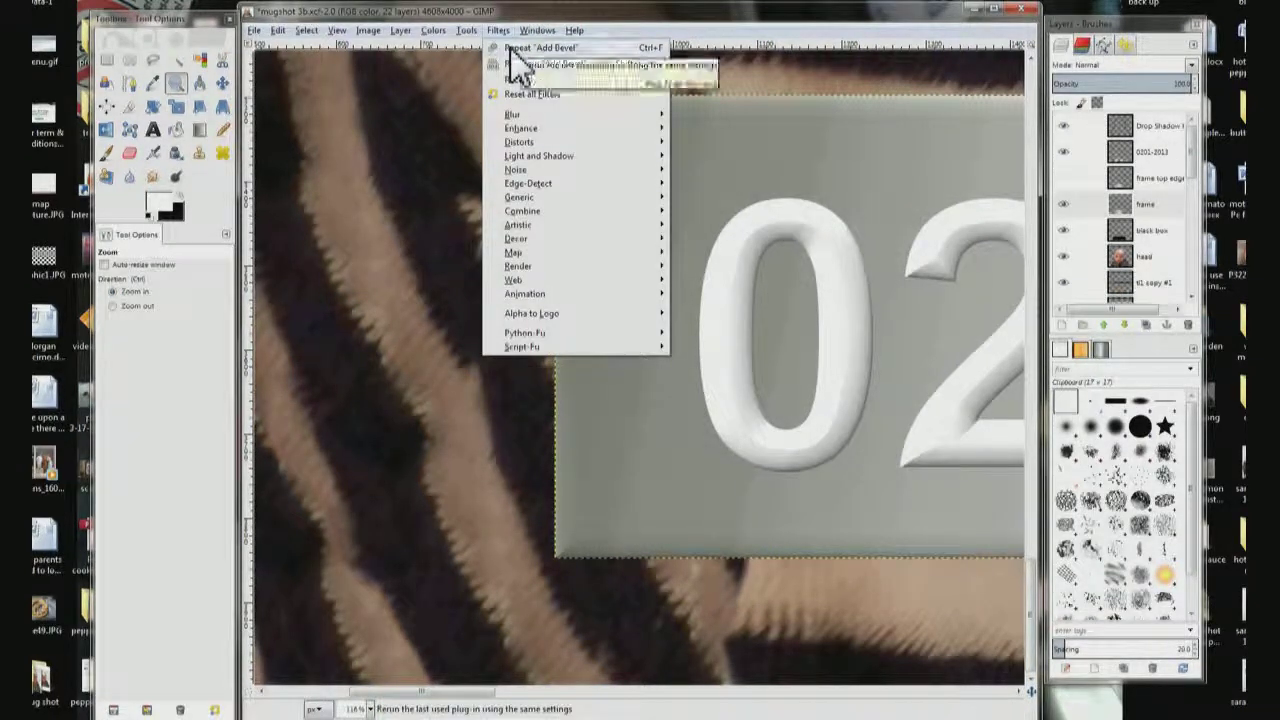
pyautogui.click(512, 50)
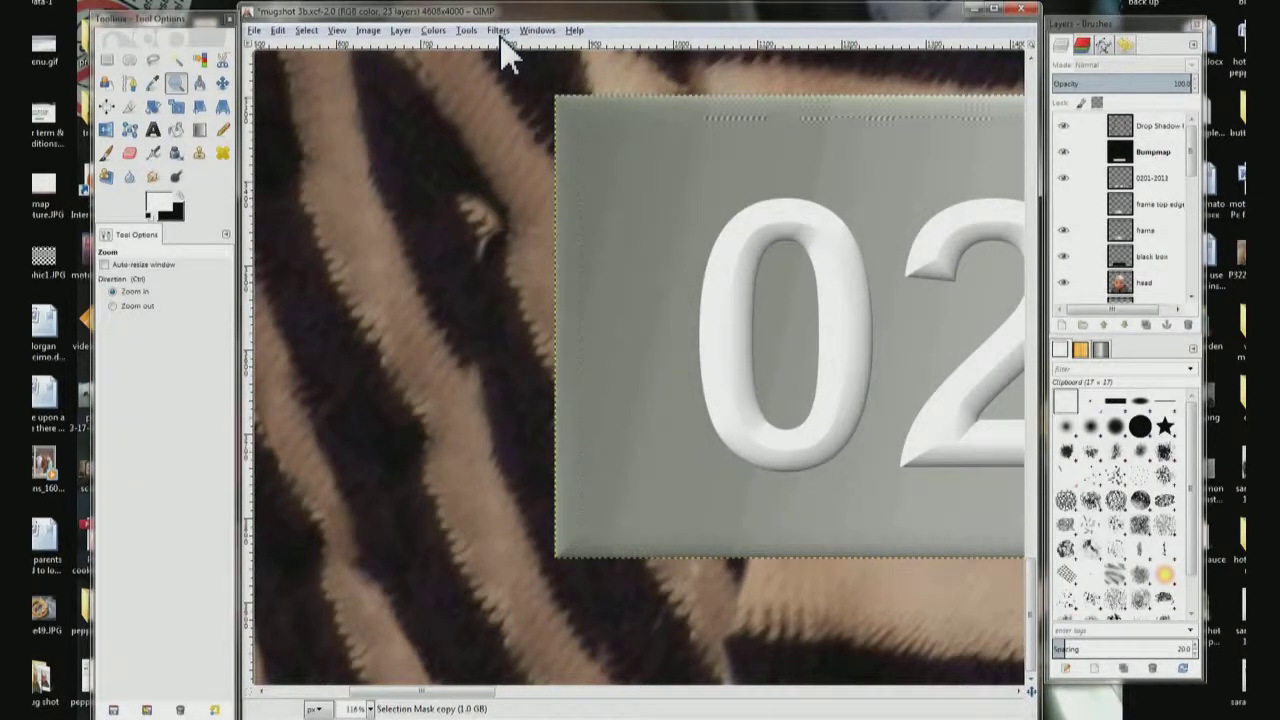
pyautogui.click(500, 34)
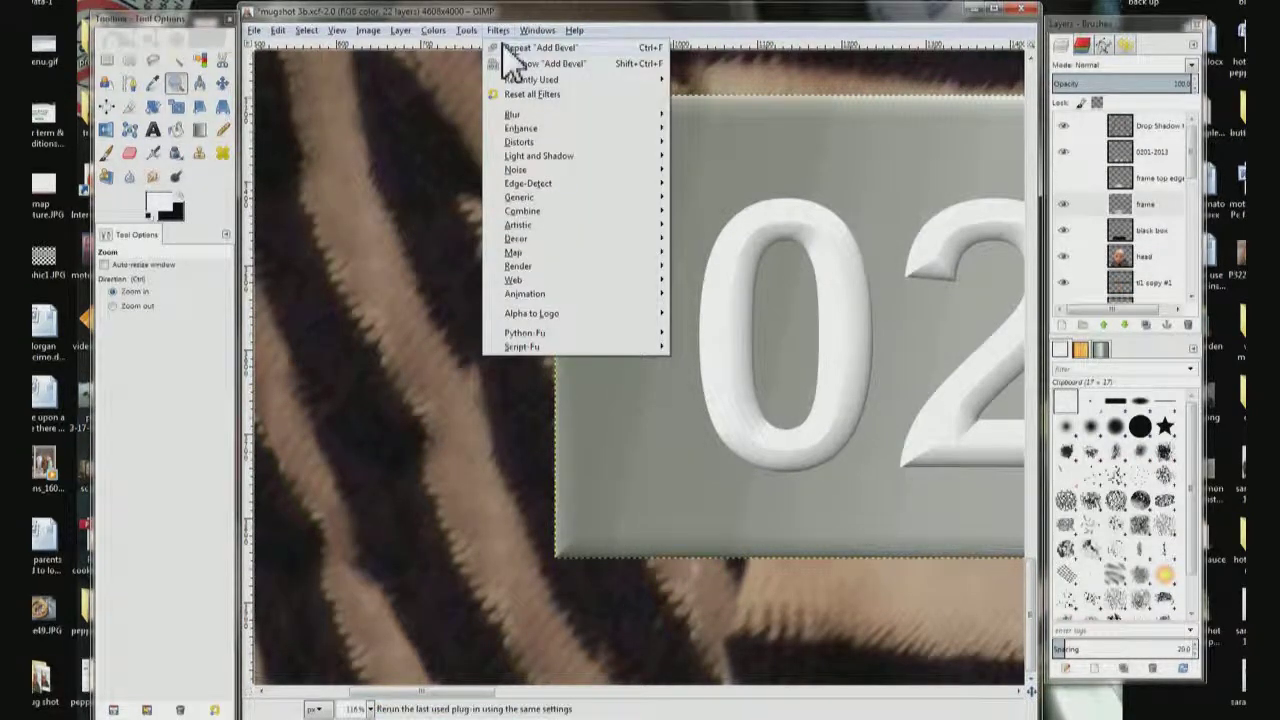
pyautogui.click(512, 62)
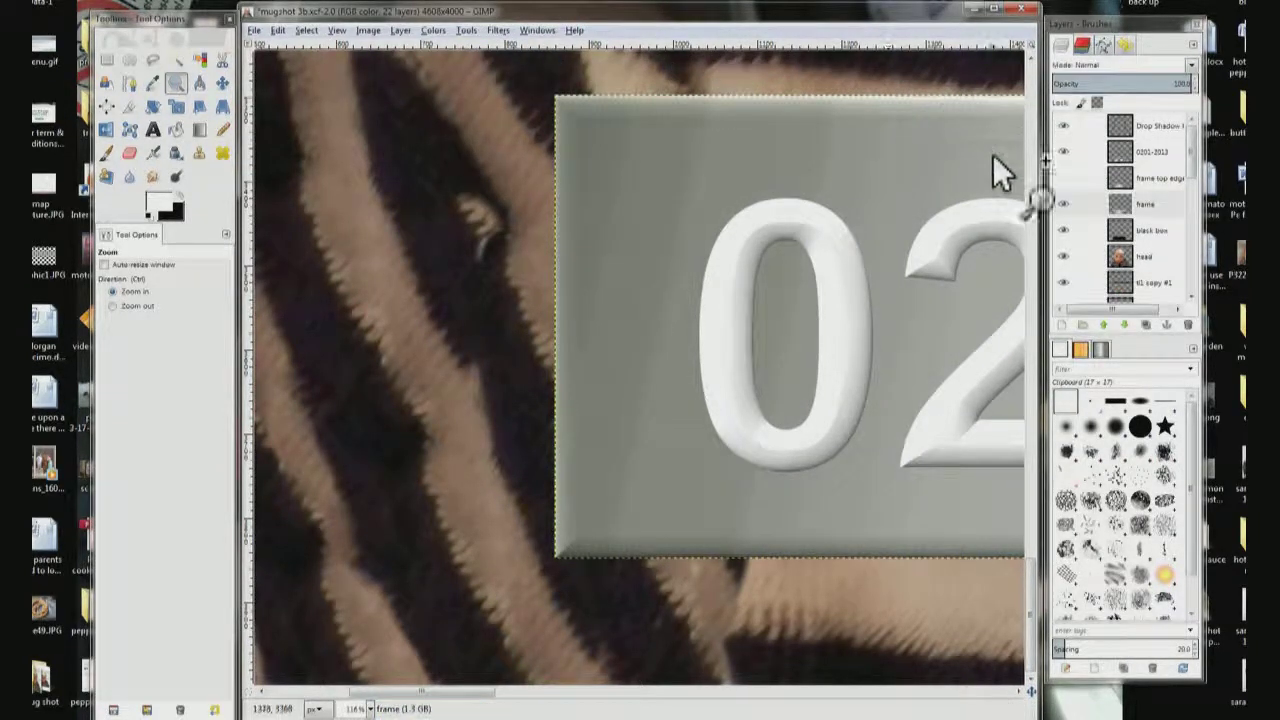
pyautogui.click(1168, 260)
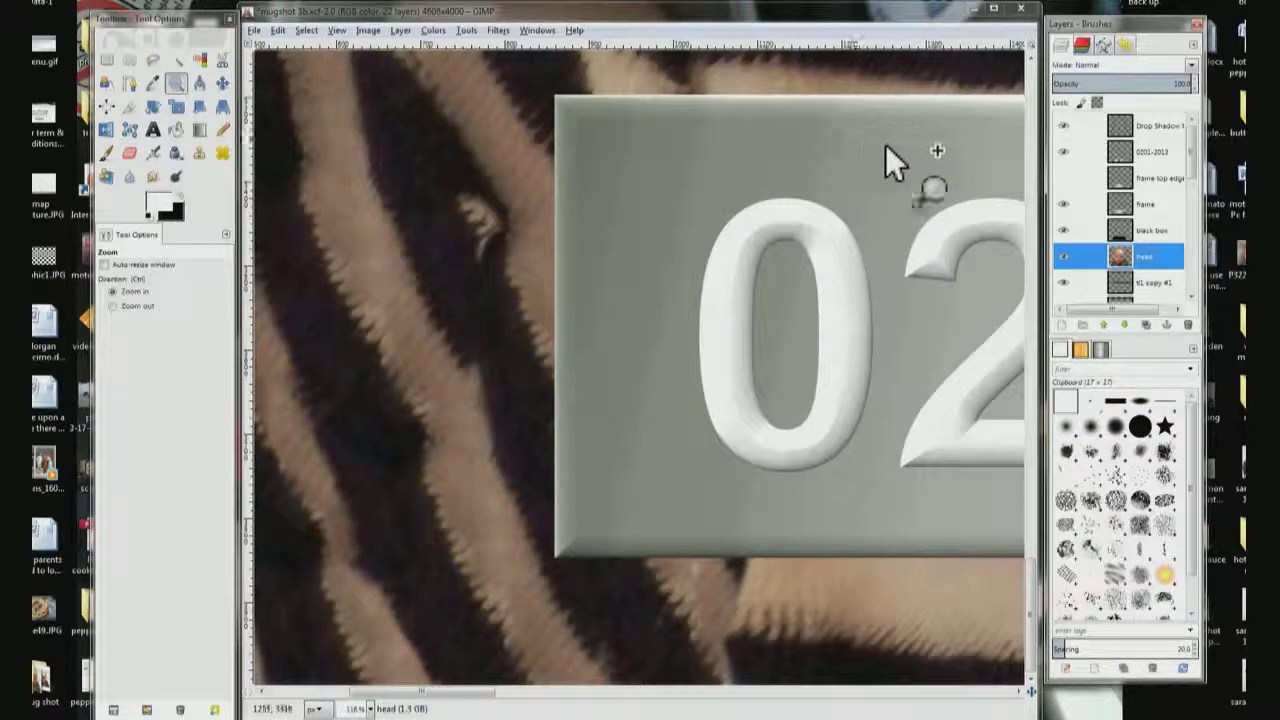
# Create a selection from the frame layer's alpha and shrink it by 40 px, with shrinking from the image border disabled.
pyautogui.click(1160, 205)
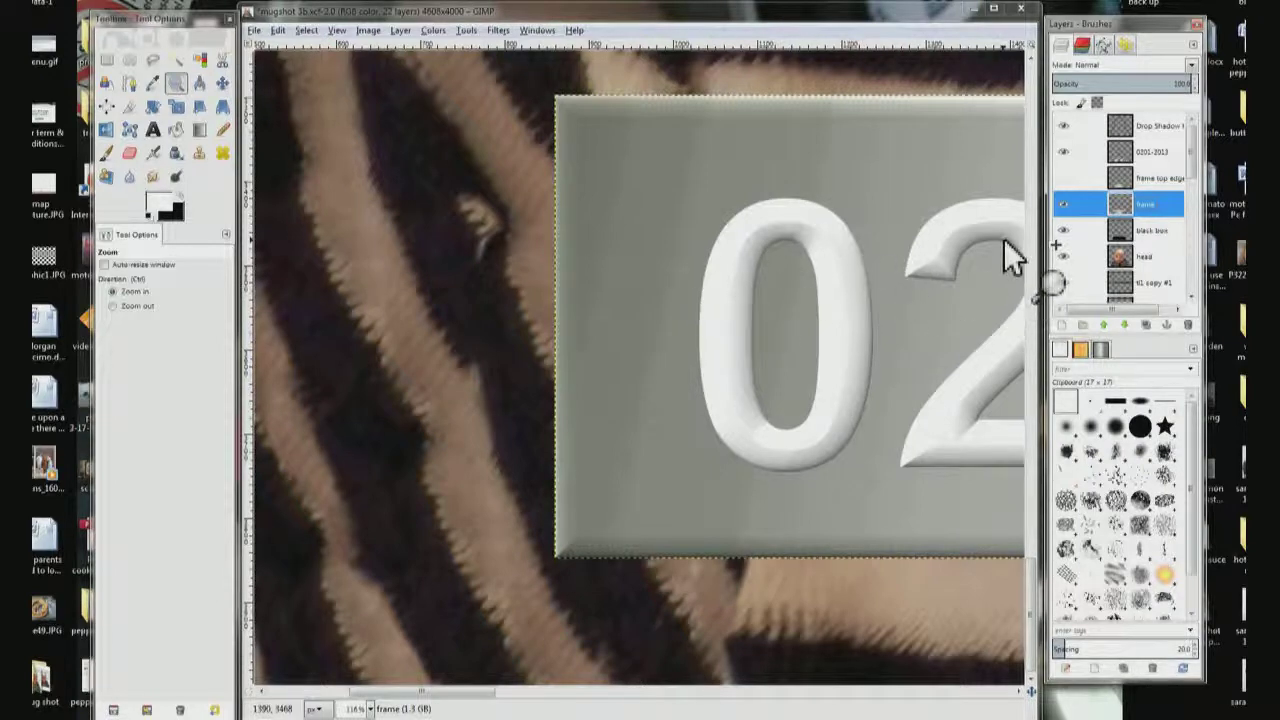
pyautogui.rightClick(1157, 204)
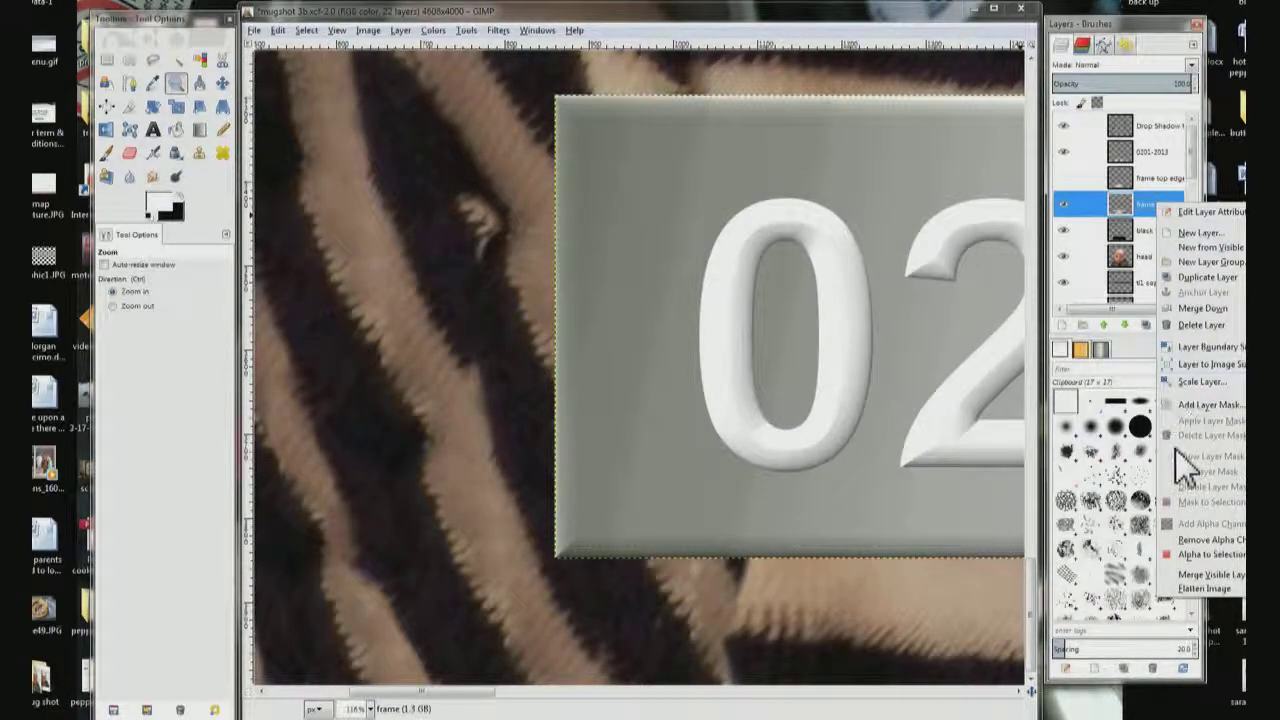
pyautogui.click(1190, 556)
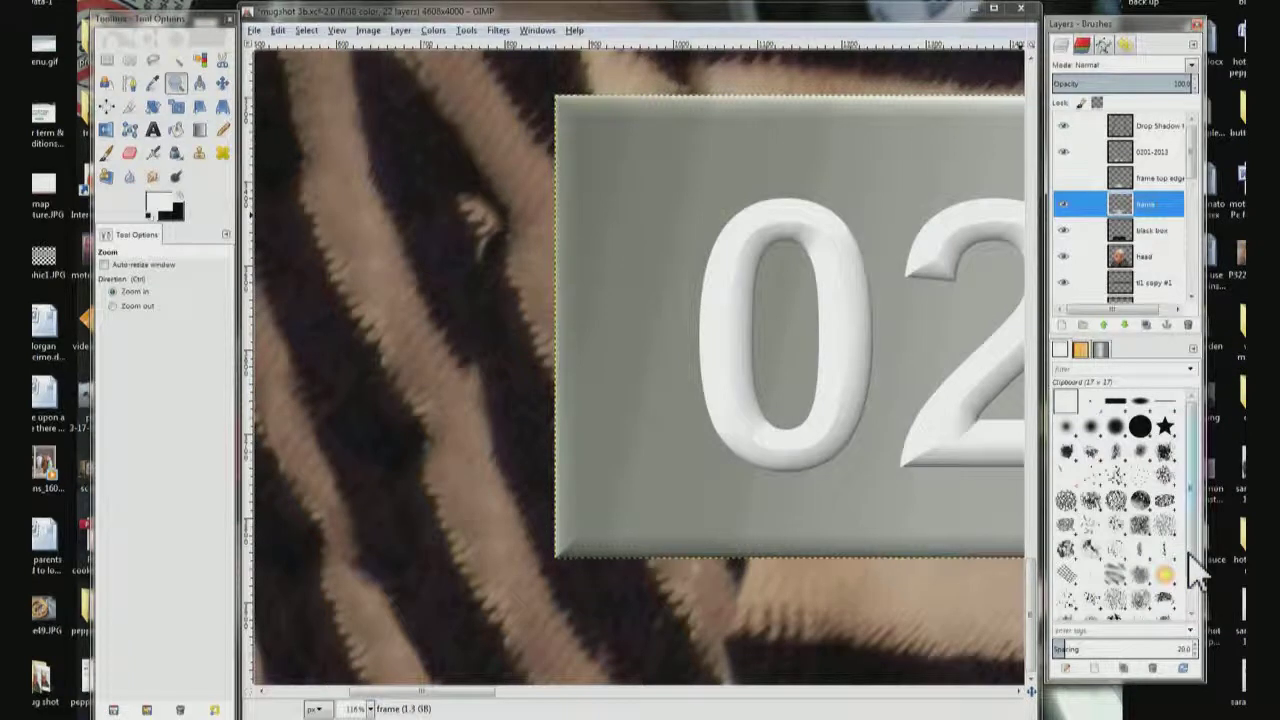
pyautogui.click(308, 32)
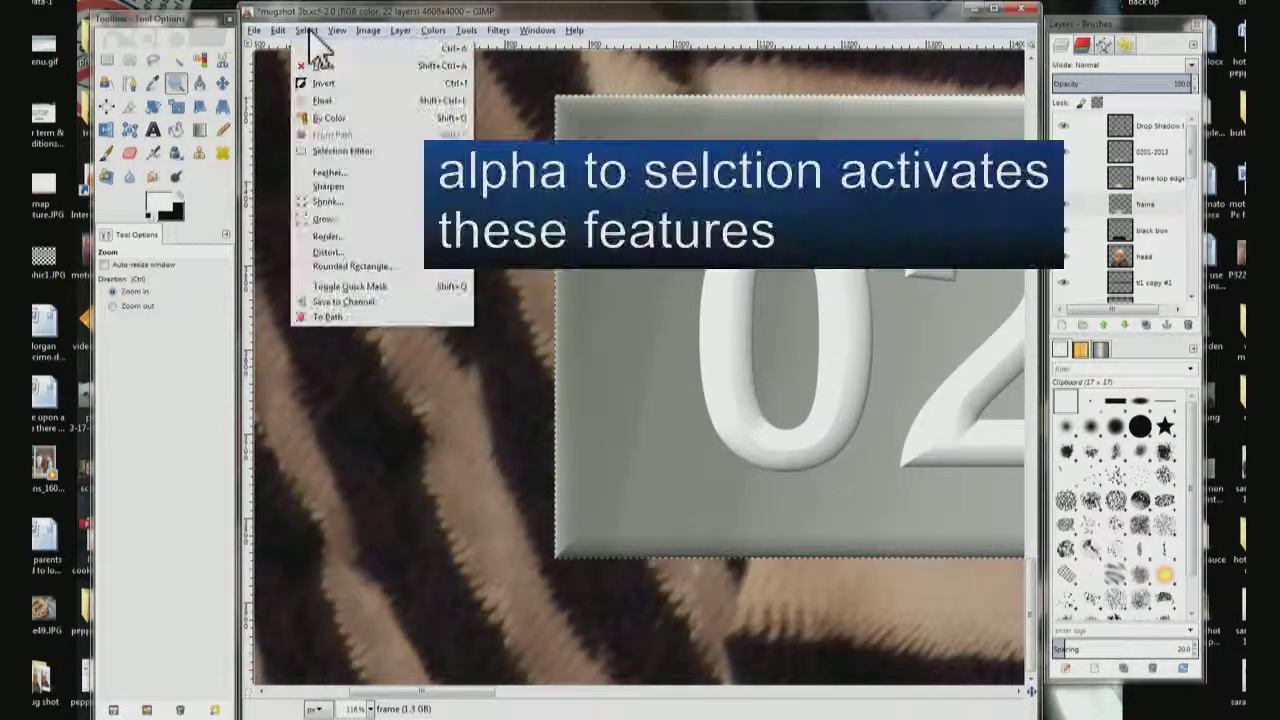
pyautogui.click(326, 202)
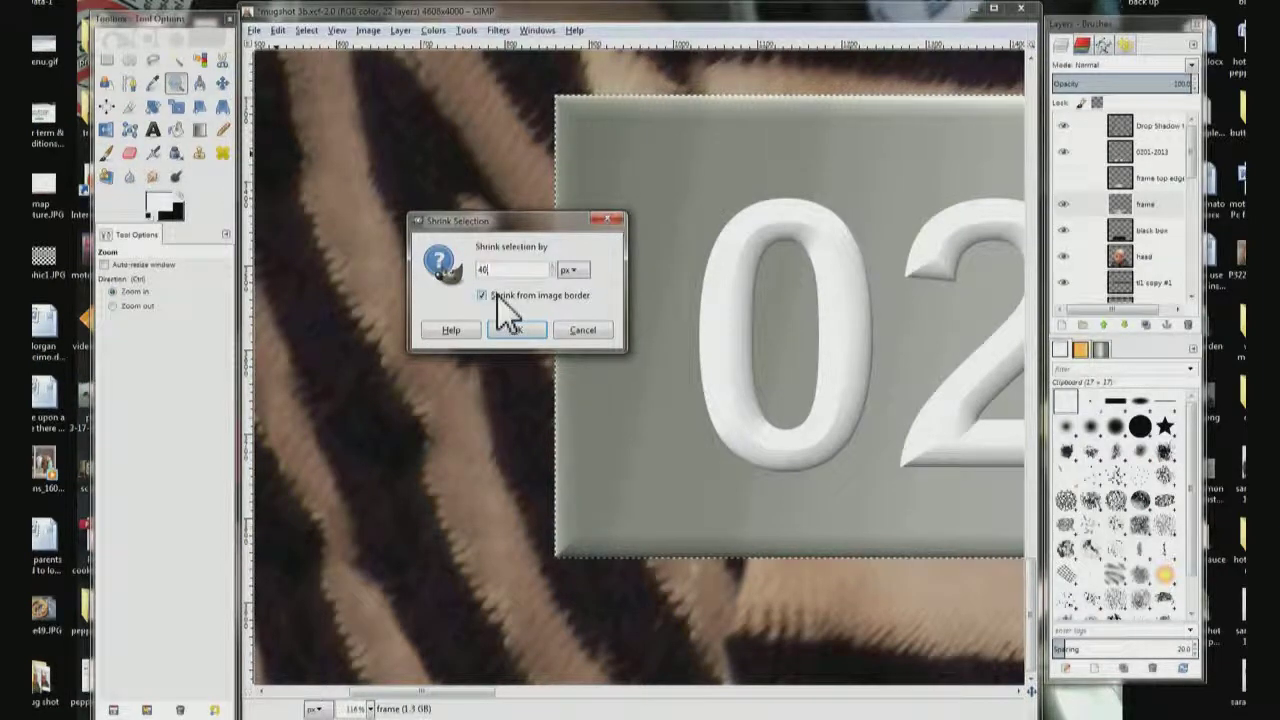
pyautogui.click(497, 296)
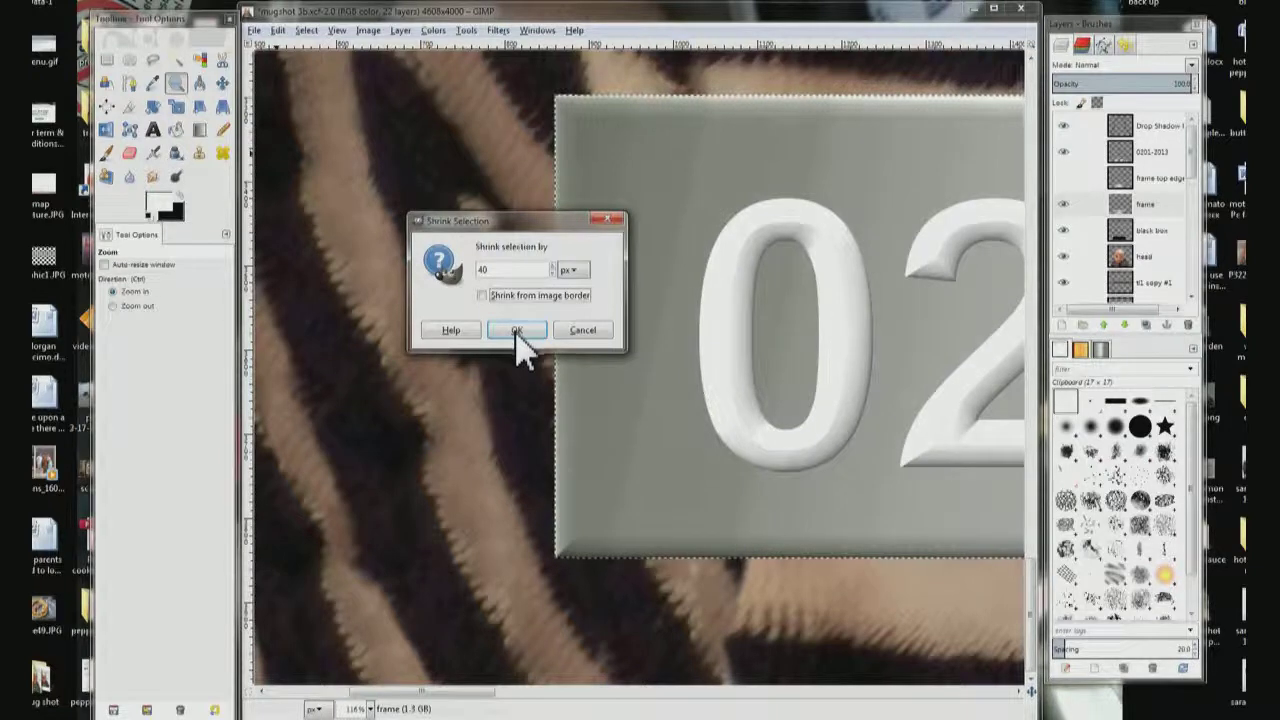
pyautogui.click(516, 330)
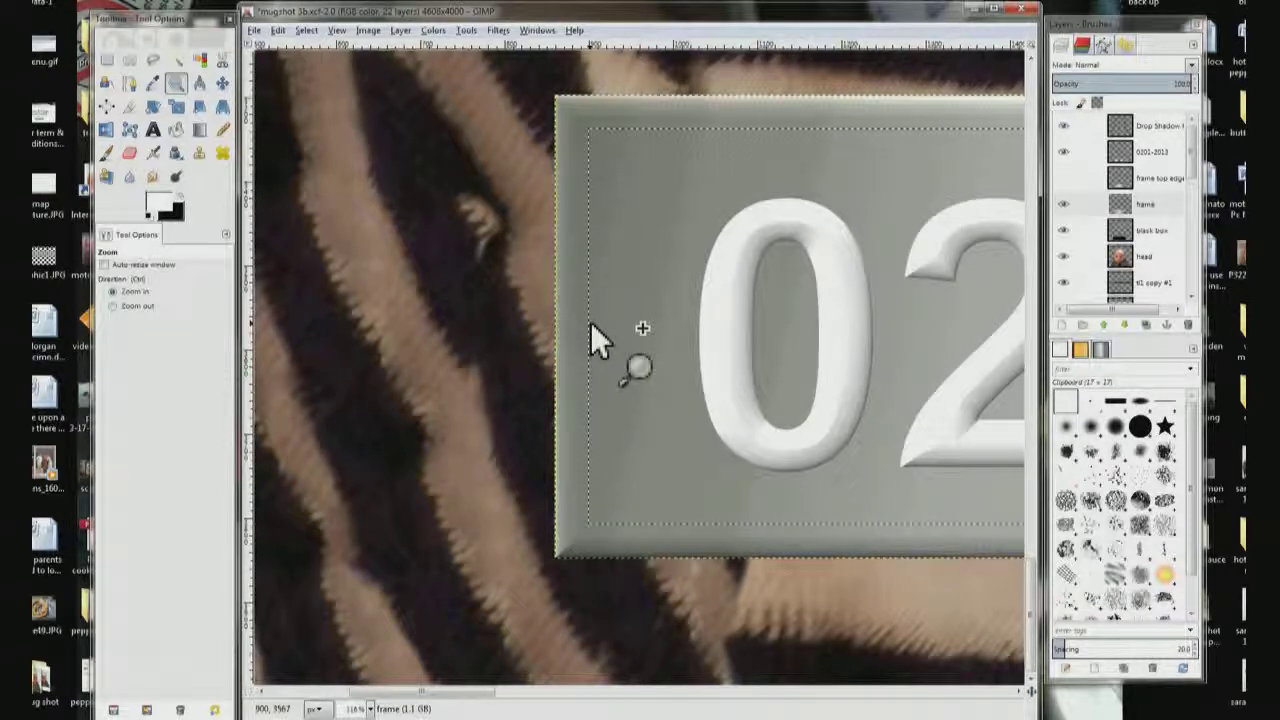
# Delete the selected centre of the frame layer and invert the selection to cover the frame's border.
pyautogui.hotkey('ctrl', ',')
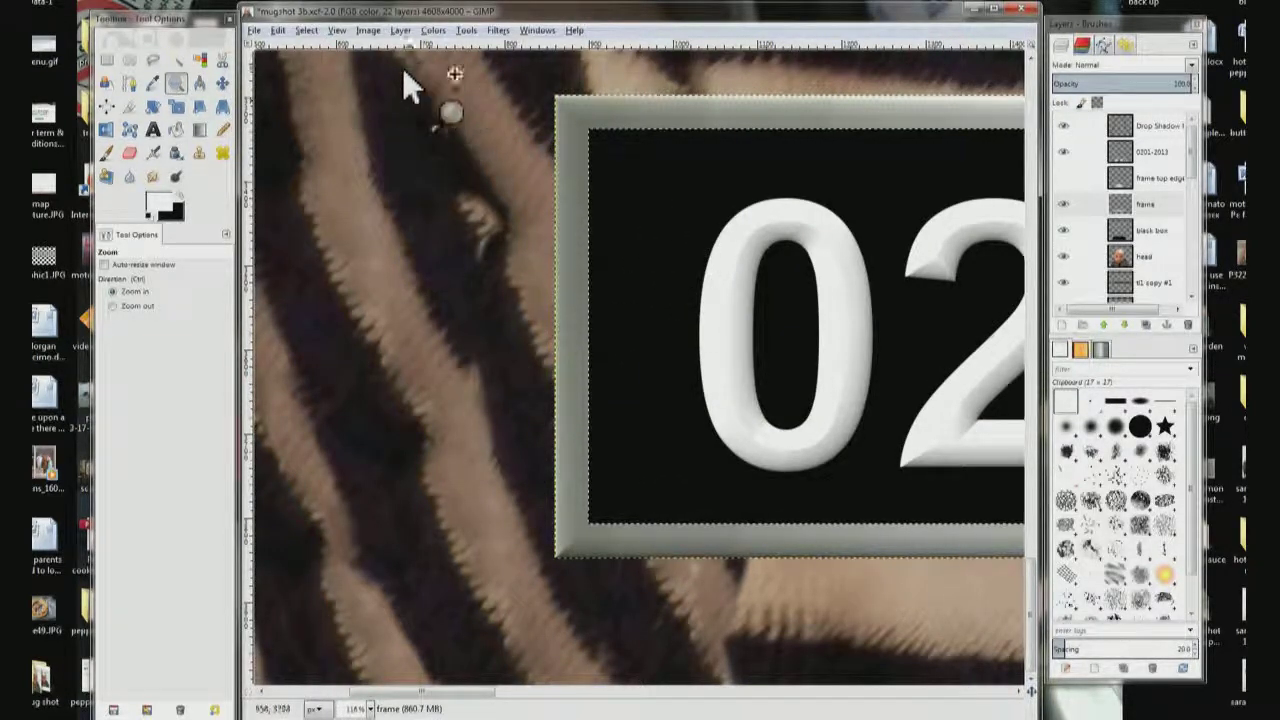
pyautogui.click(306, 31)
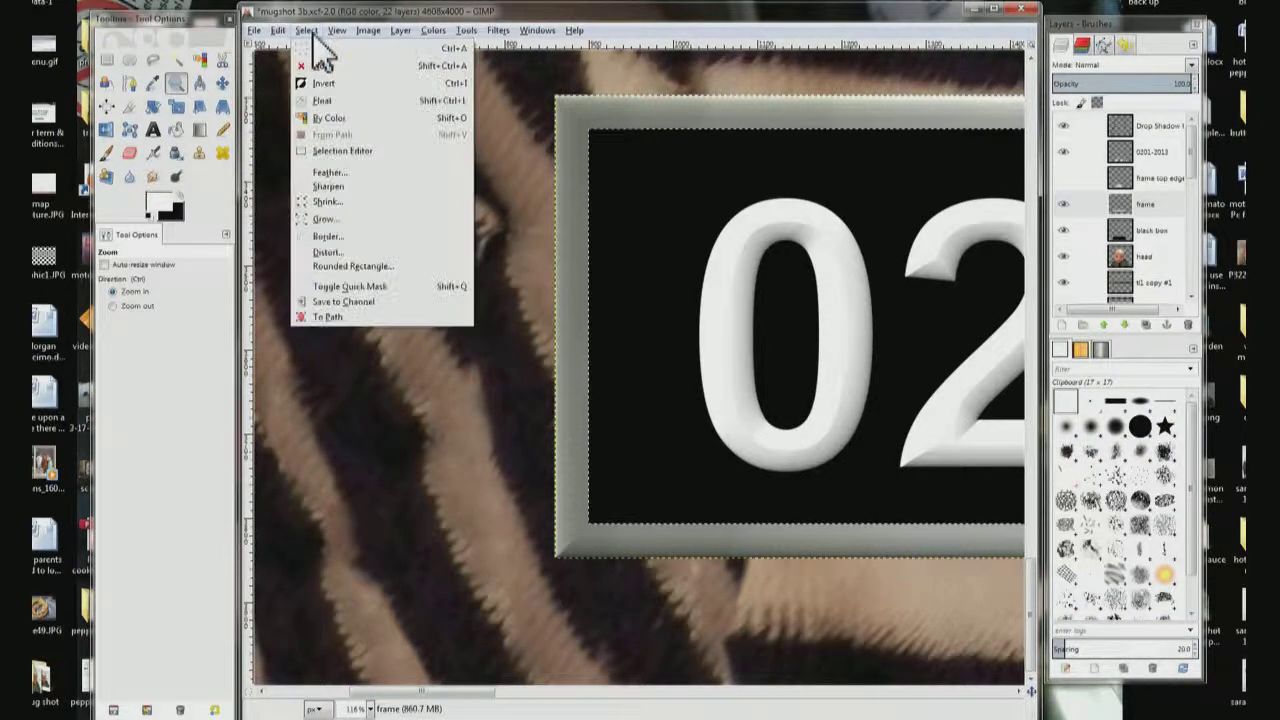
pyautogui.click(316, 83)
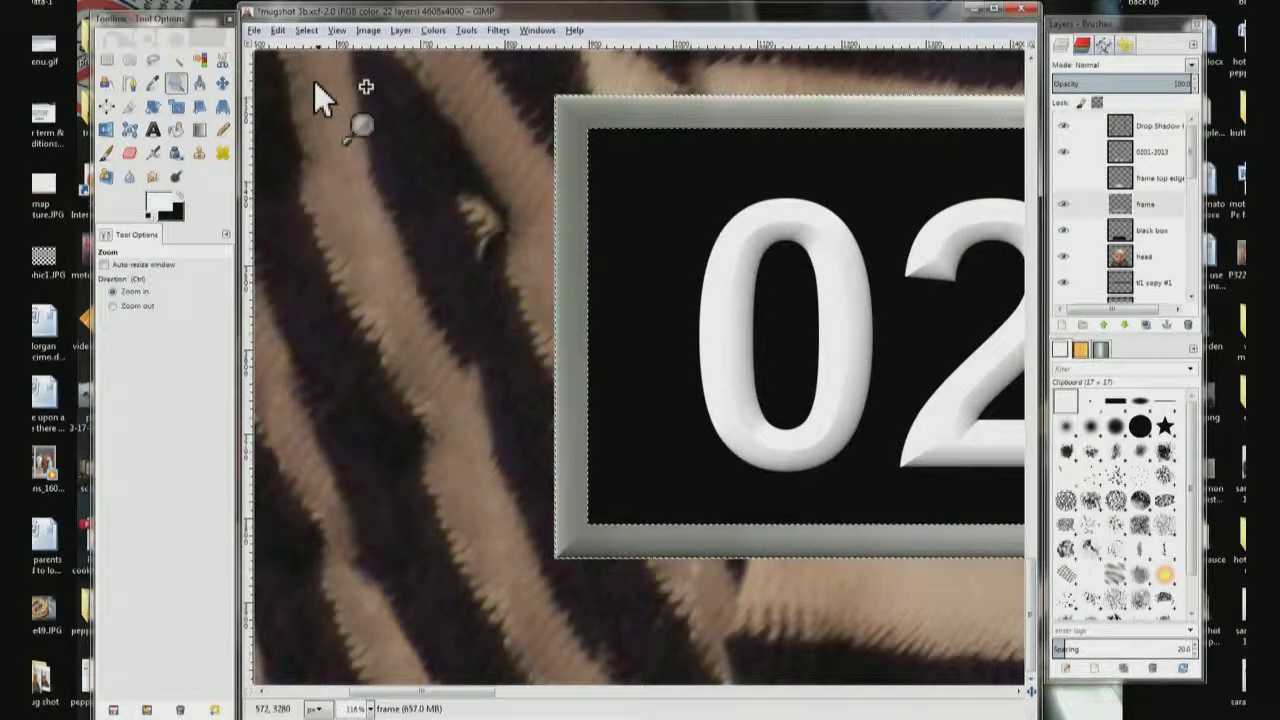
# Apply the Add Bevel filter to the frame border with a thickness of 14, without working on a copy or keeping the bump layer.
pyautogui.click(499, 40)
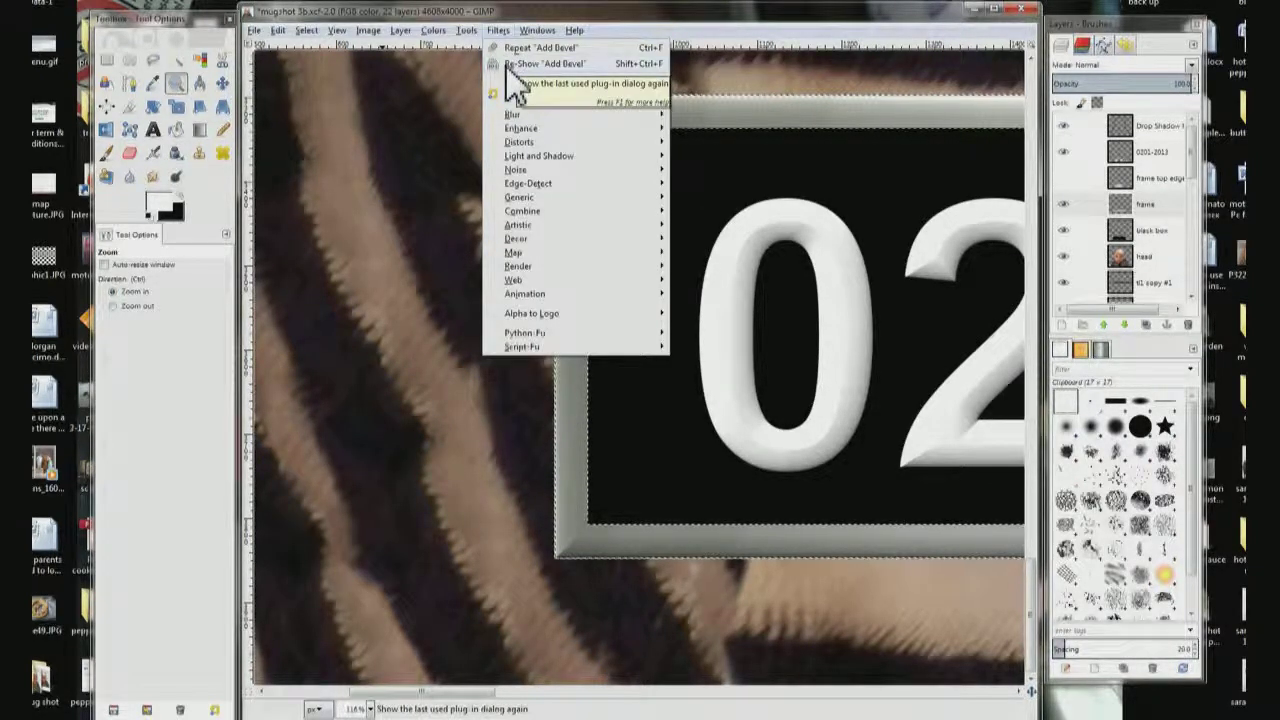
pyautogui.click(506, 64)
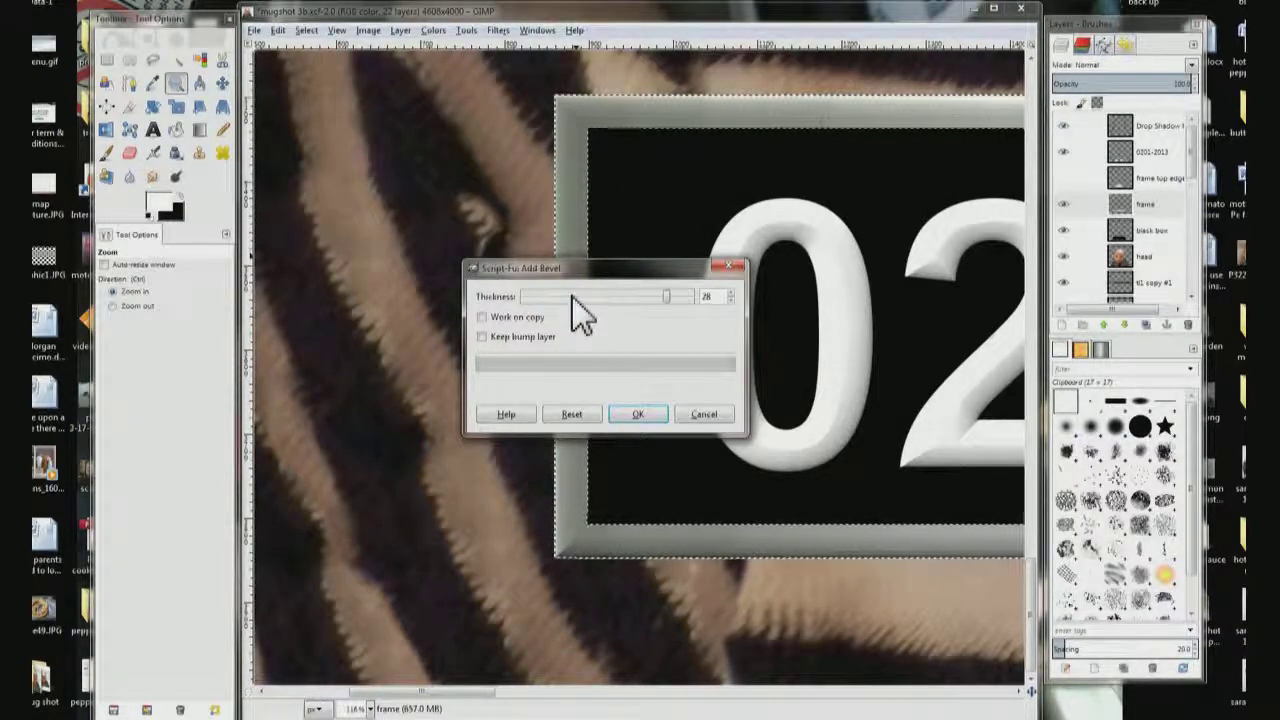
pyautogui.scroll(-4, 572, 296)
pyautogui.scroll(-4, 572, 296)
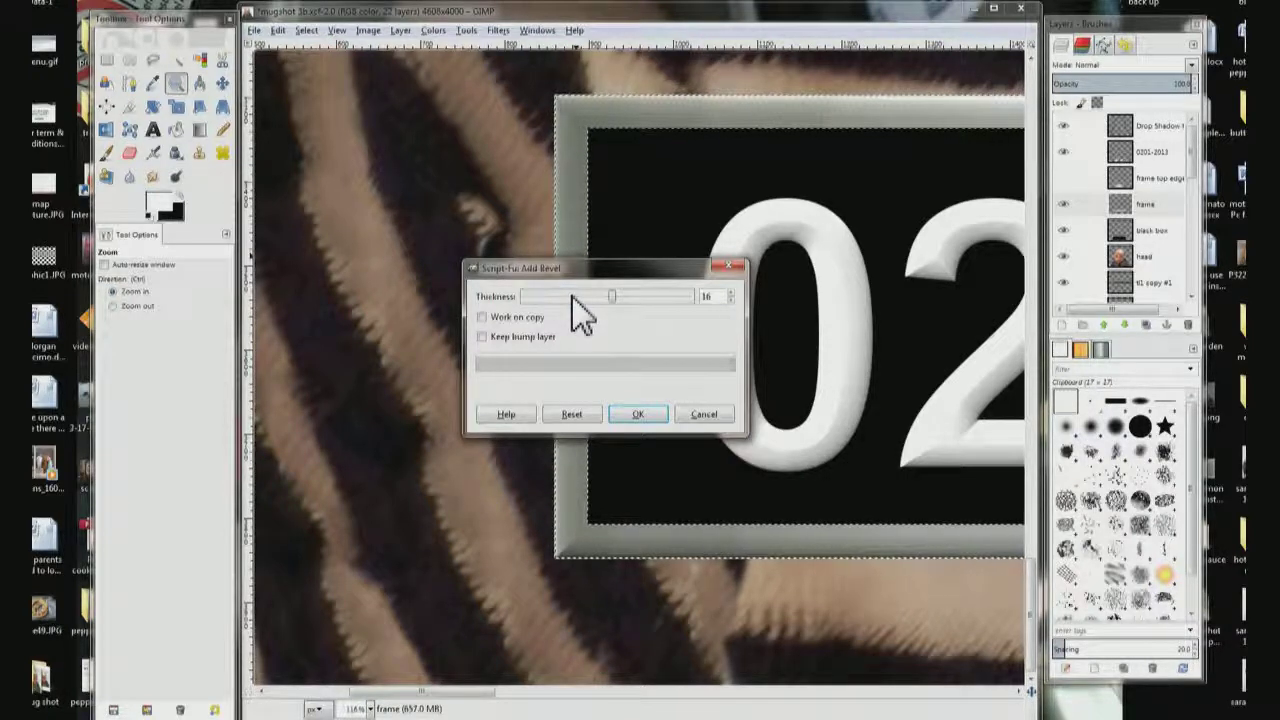
pyautogui.click(626, 414)
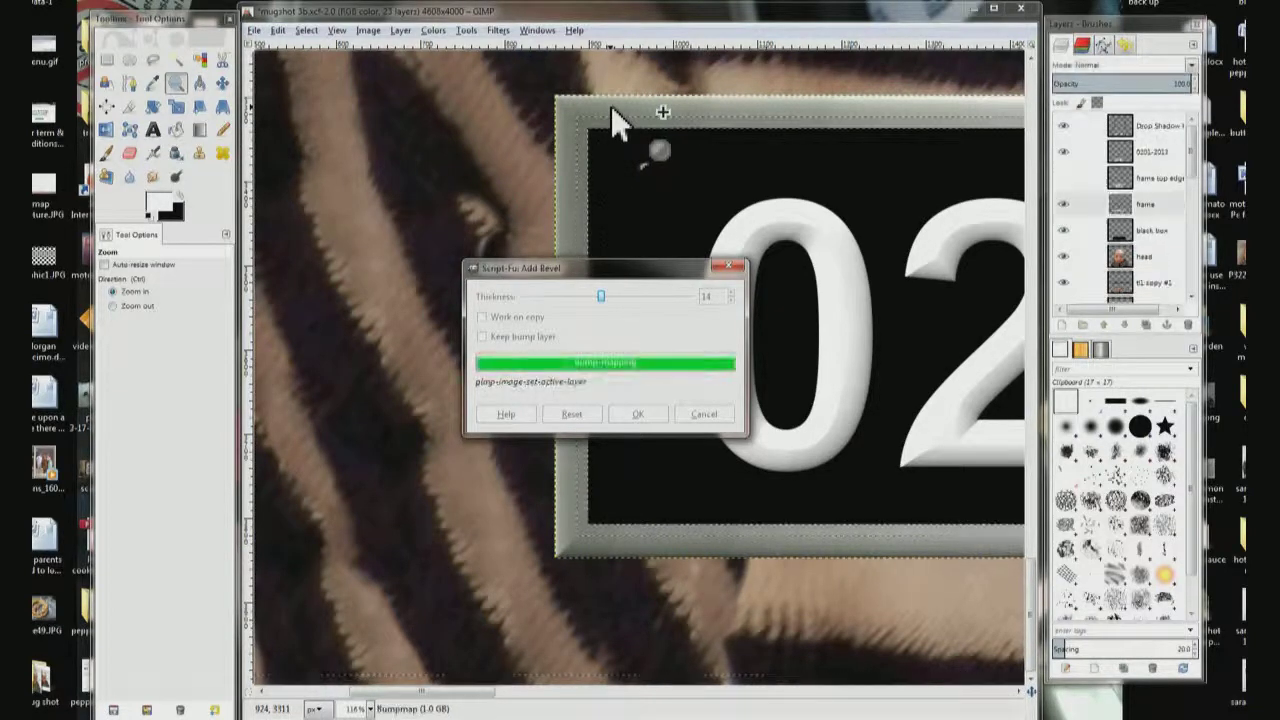
# Repeat the Add Bevel filter three more times on the frame border and clear the selection.
pyautogui.click(500, 30)
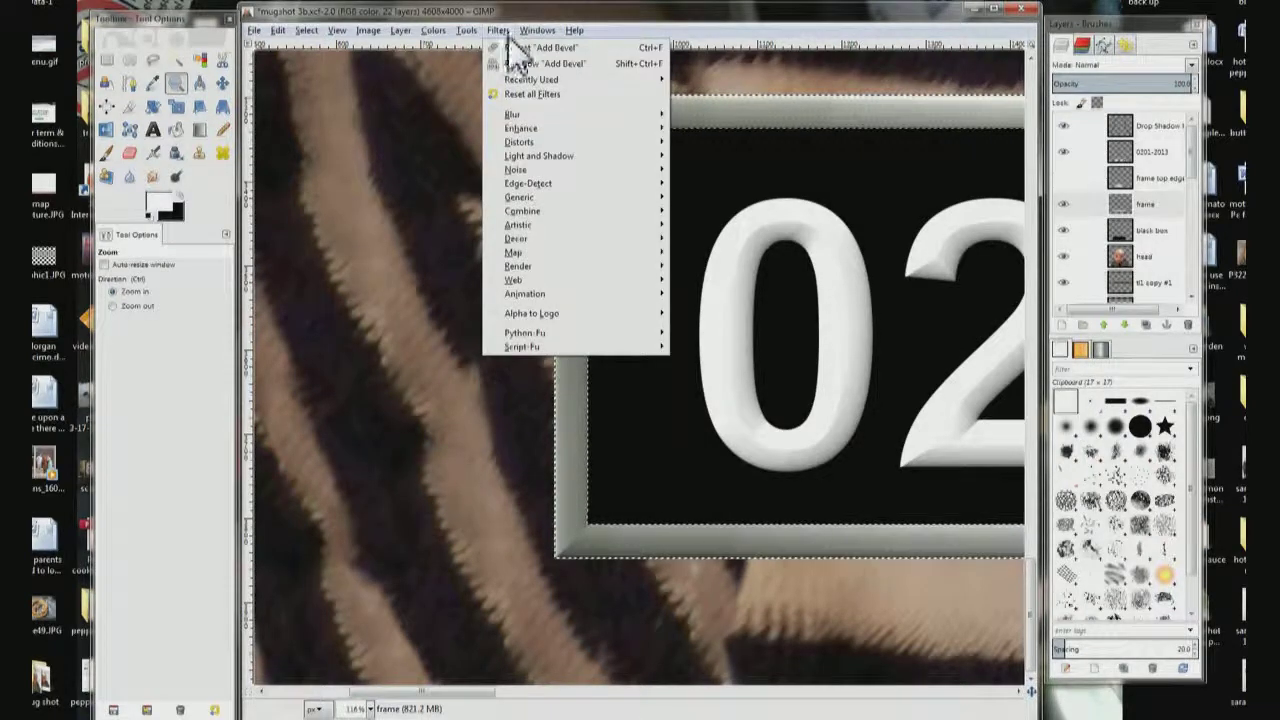
pyautogui.click(530, 48)
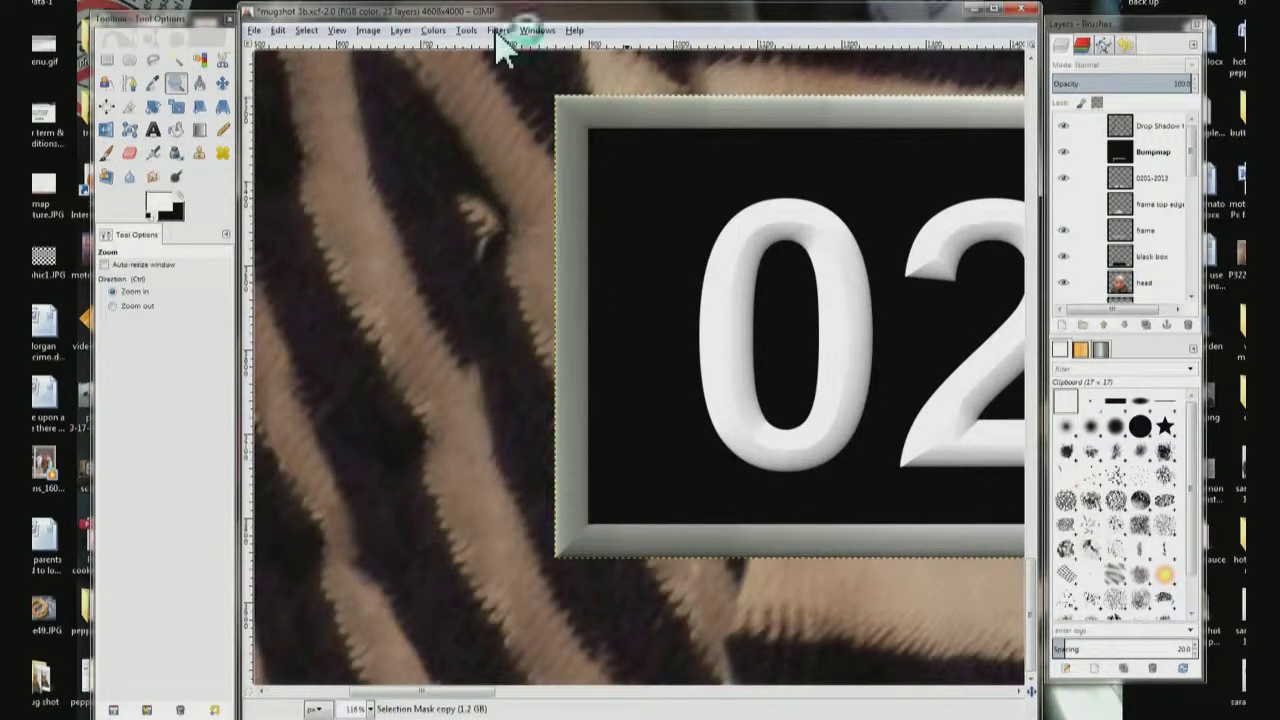
pyautogui.click(498, 31)
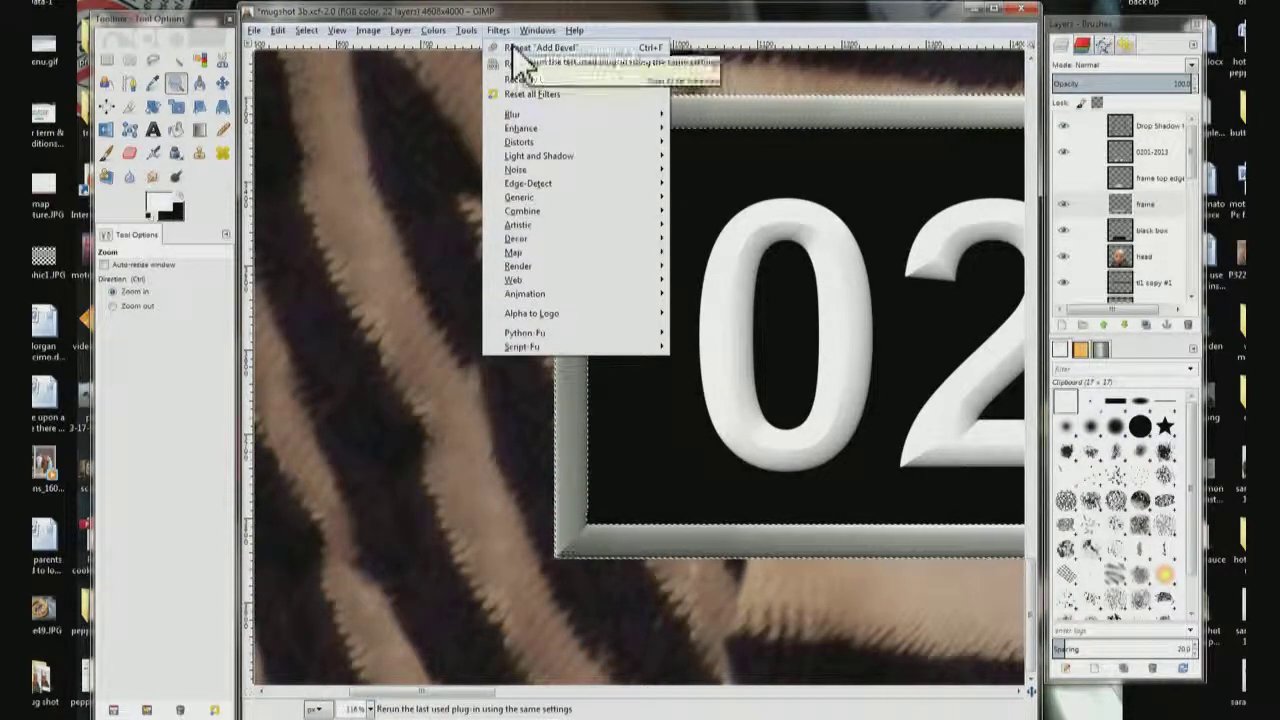
pyautogui.click(514, 47)
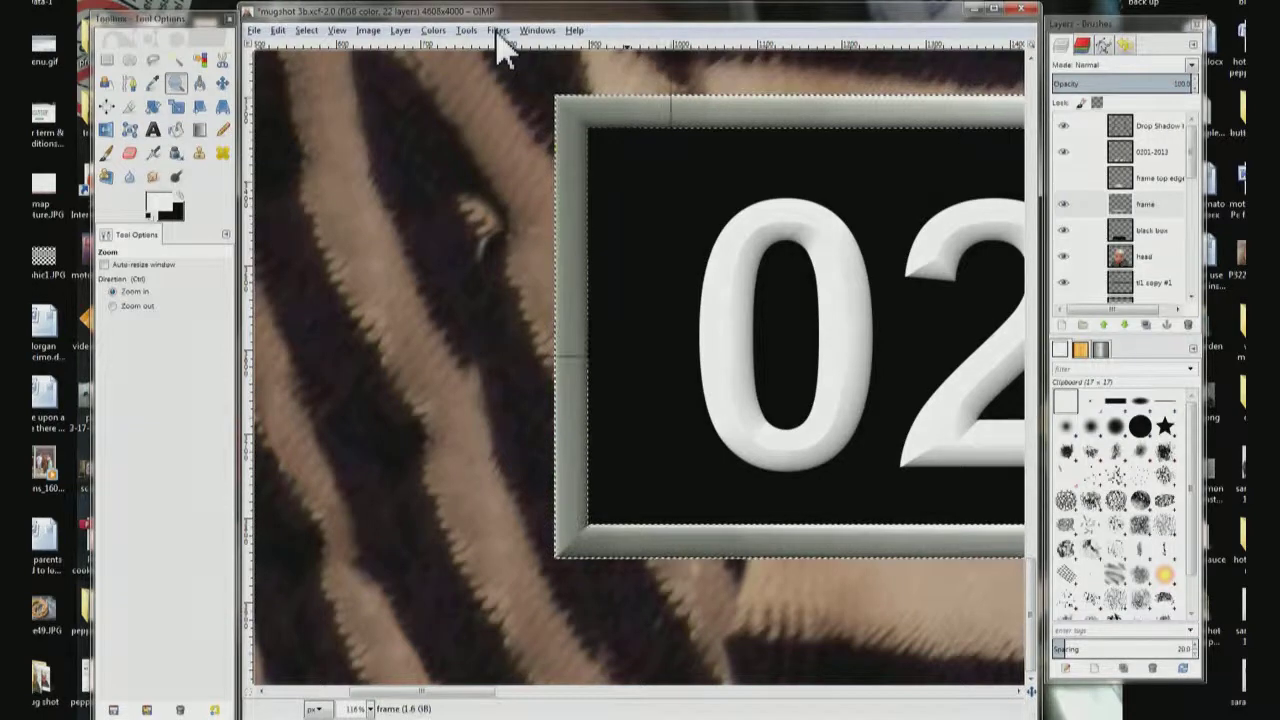
pyautogui.click(498, 31)
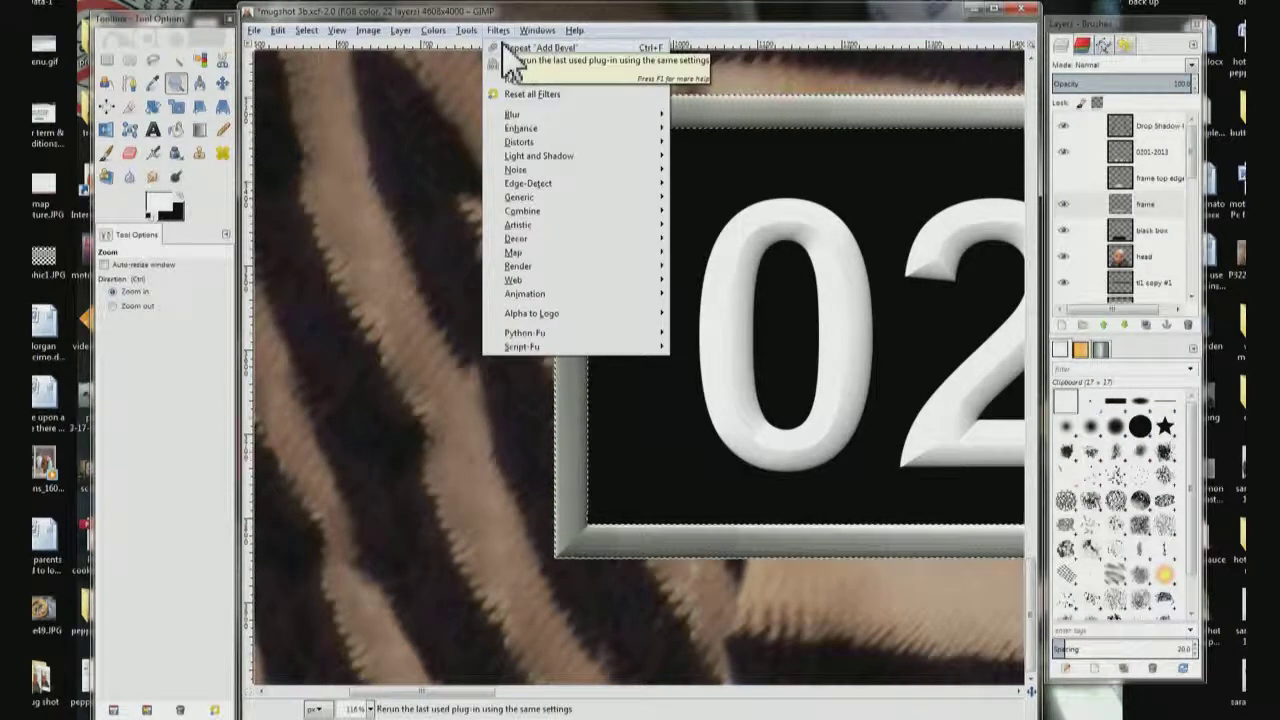
pyautogui.click(503, 47)
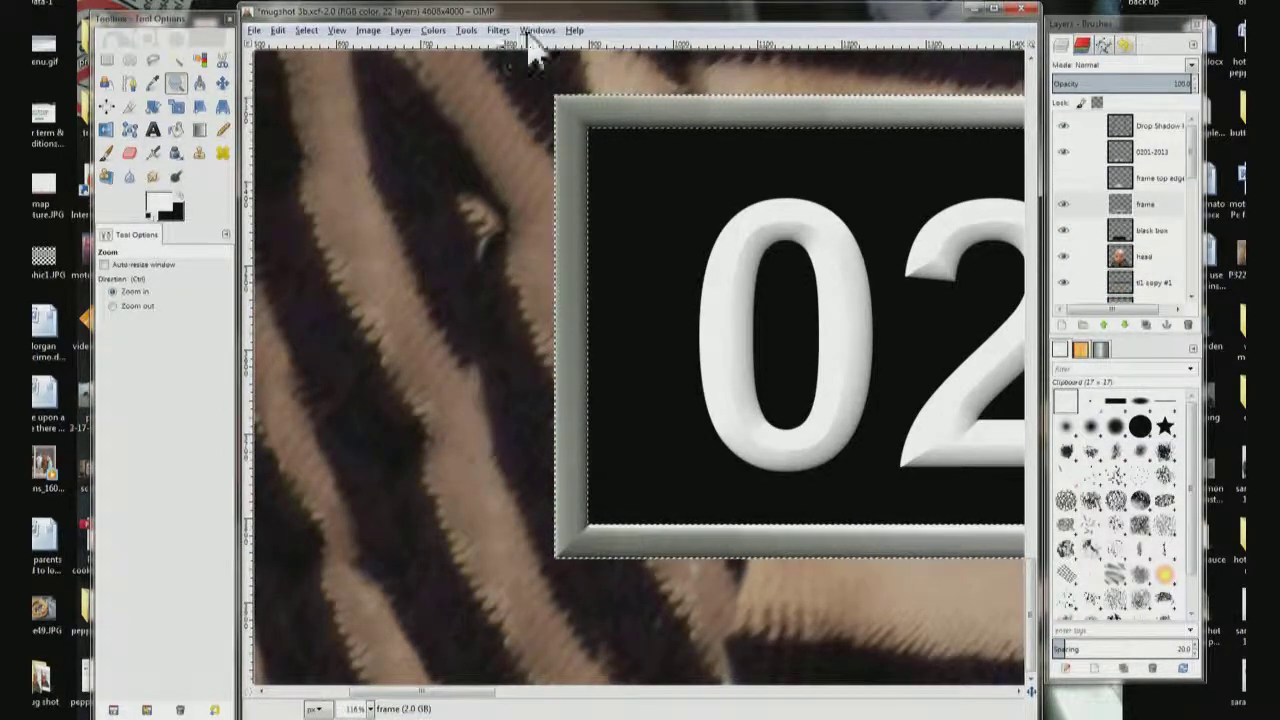
pyautogui.click(318, 33)
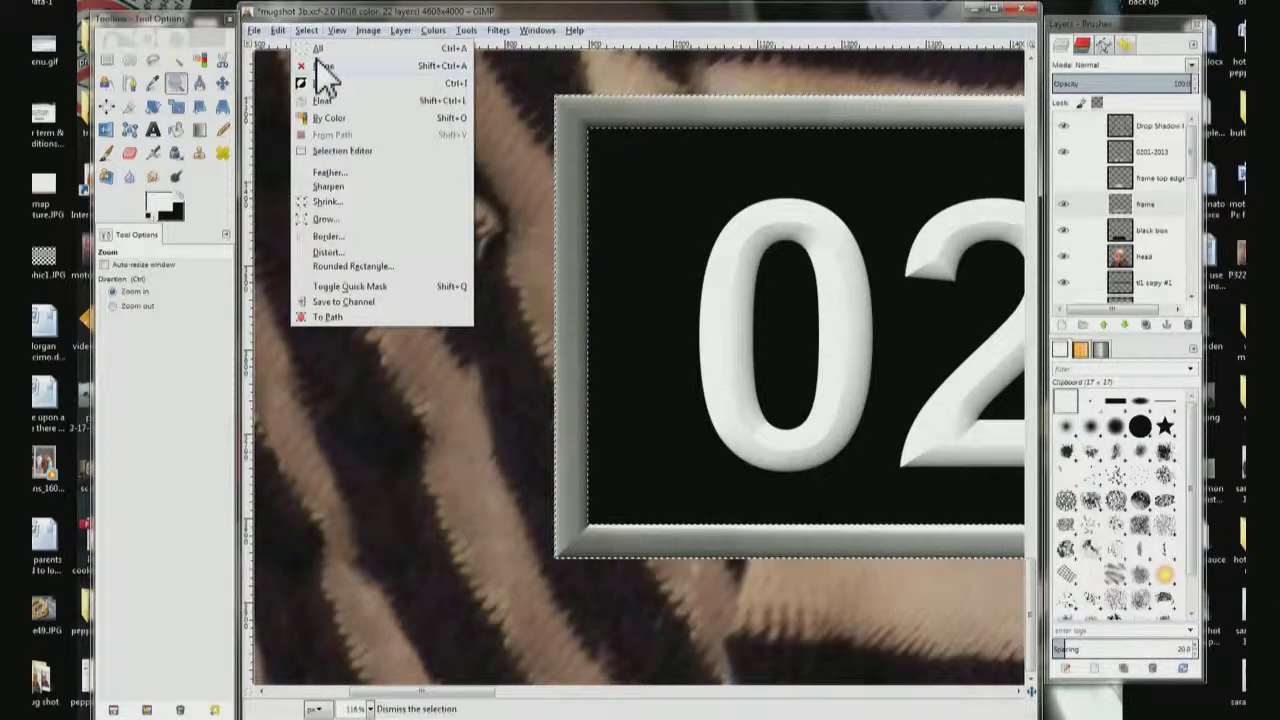
pyautogui.click(320, 68)
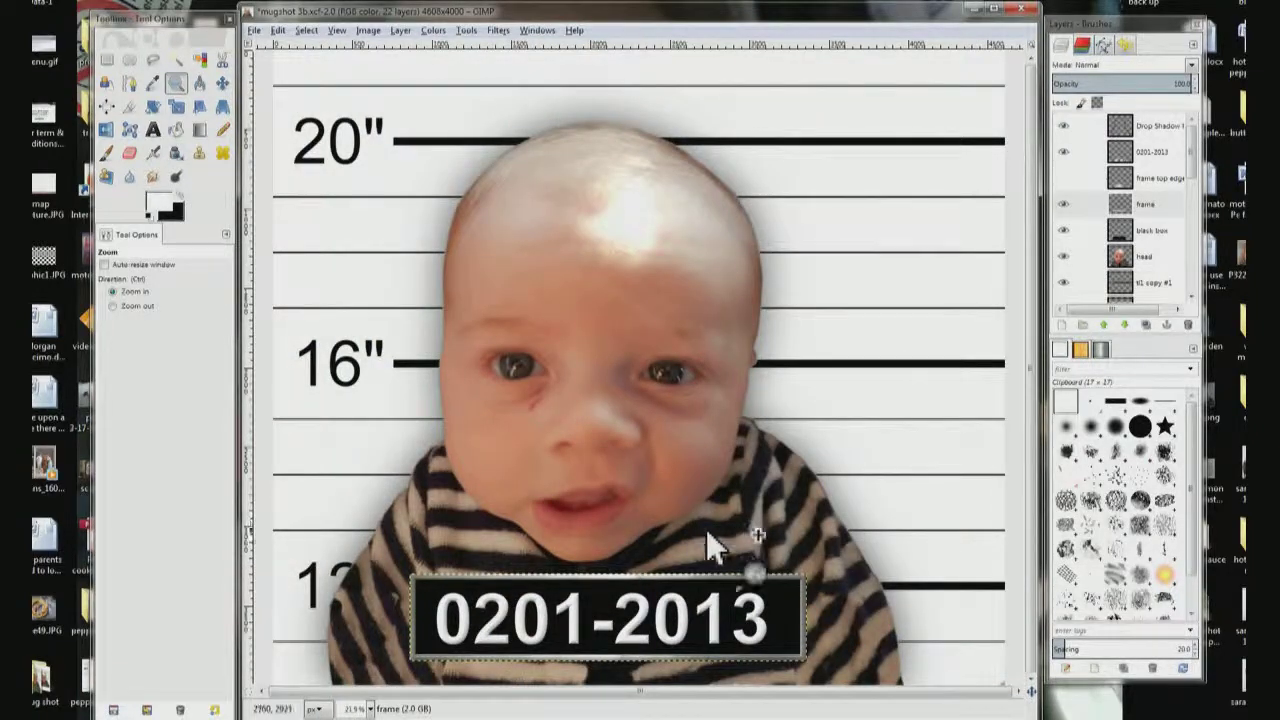
# Centre the placard's numbers and other placard layers horizontally and vertically relative to the active frame layer.
pyautogui.click(107, 110)
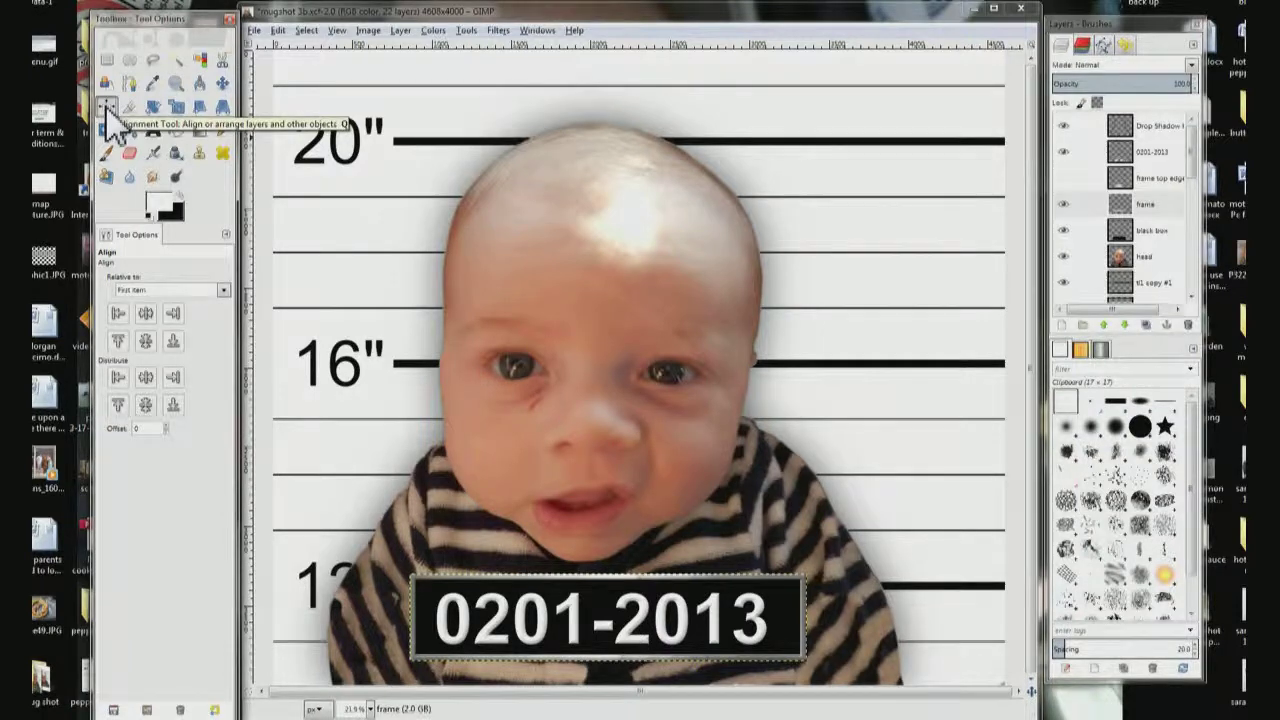
pyautogui.press('-')
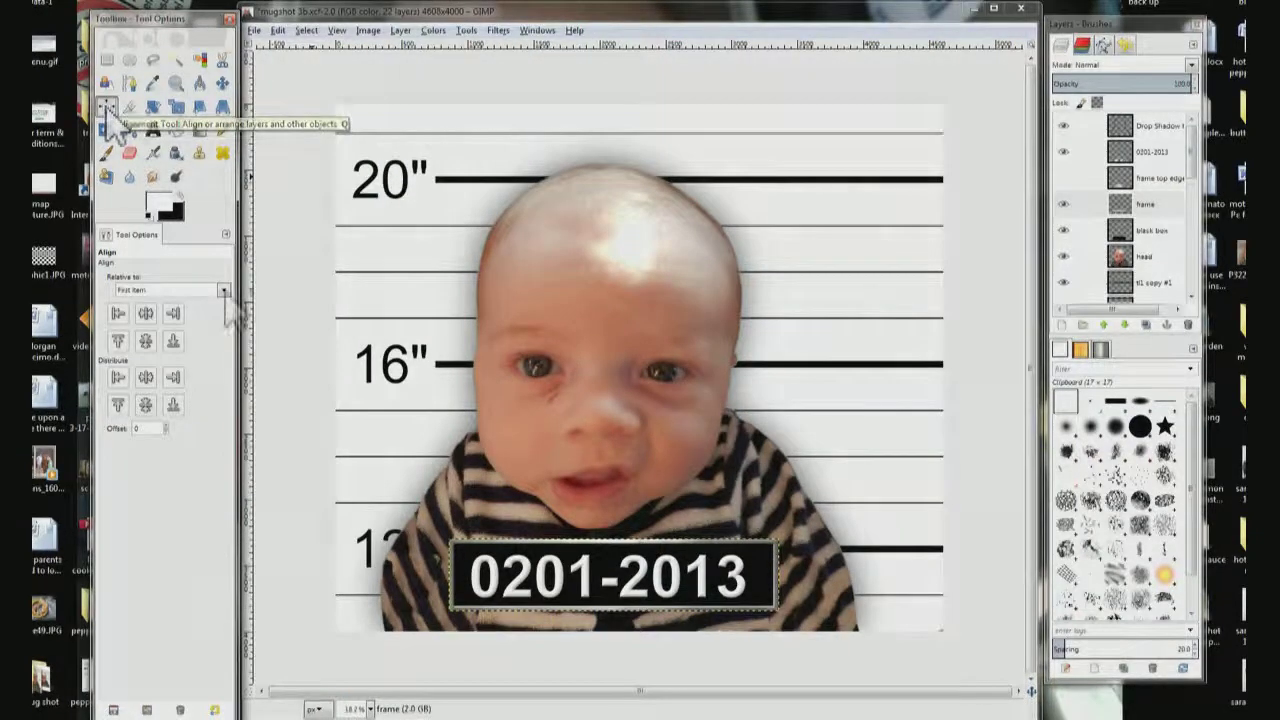
pyautogui.click(224, 292)
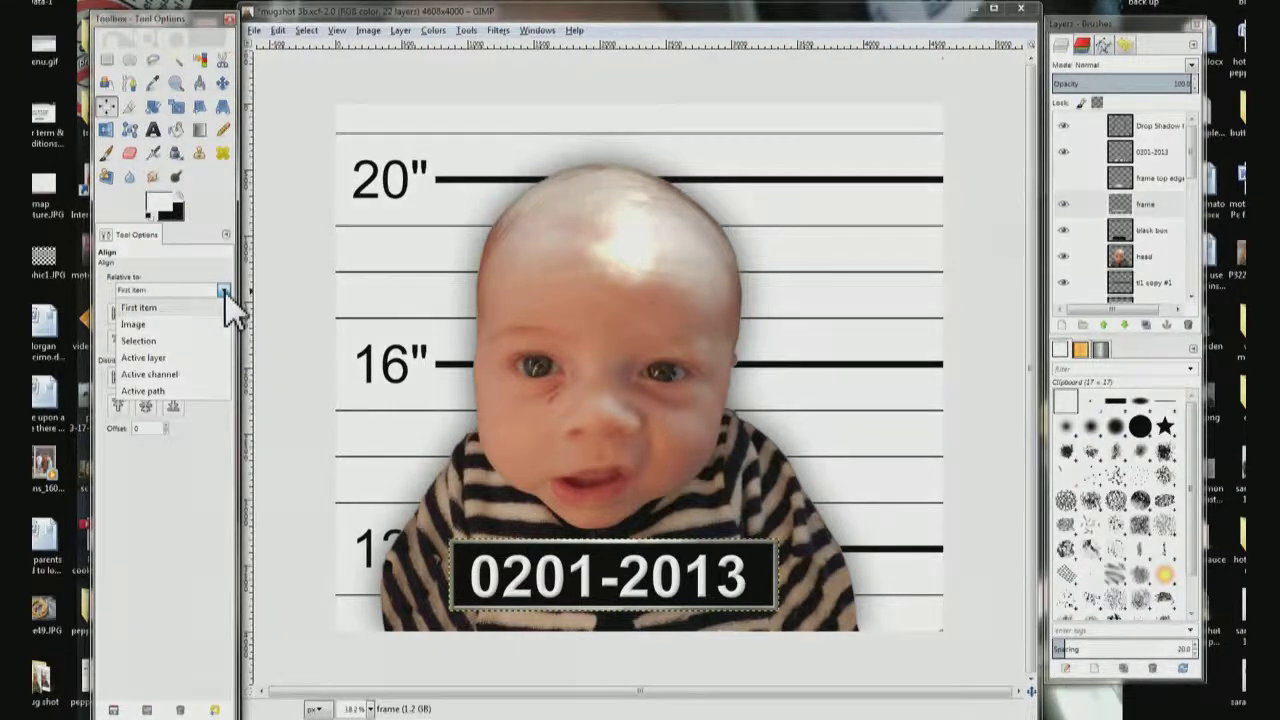
pyautogui.click(143, 357)
pyautogui.moveTo(420, 688)
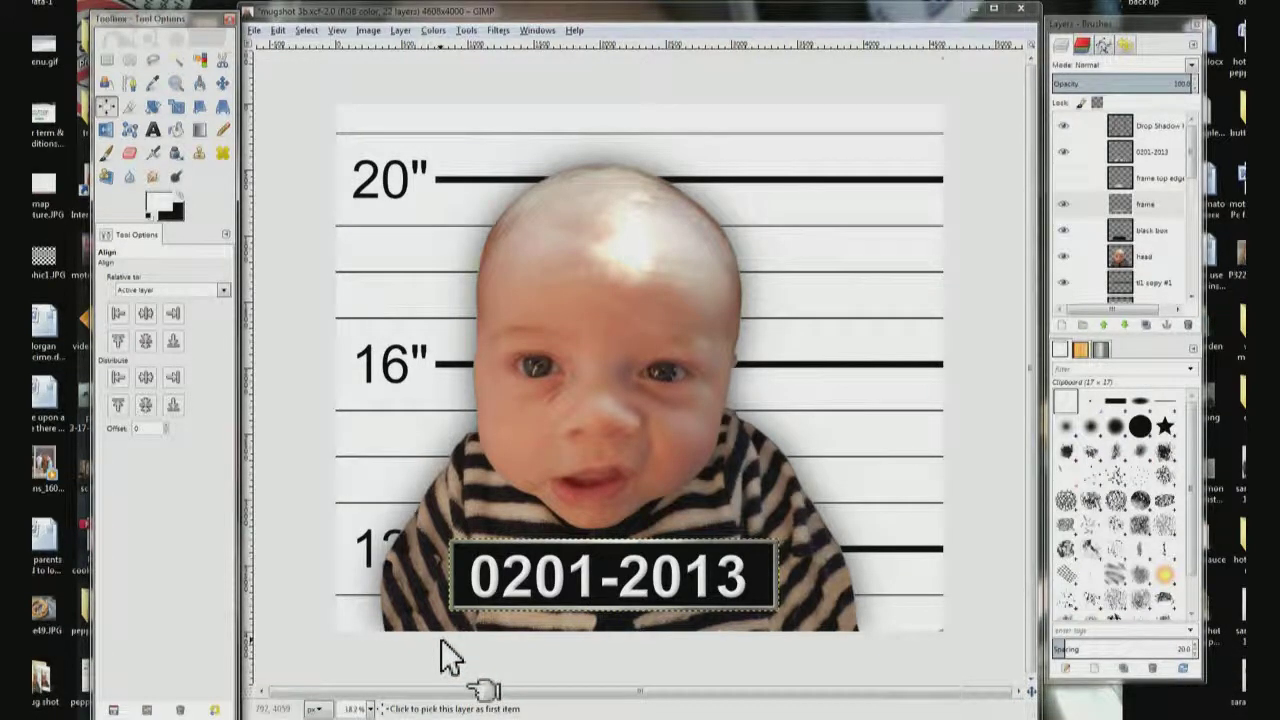
pyautogui.moveTo(441, 635); pyautogui.dragTo(814, 494)
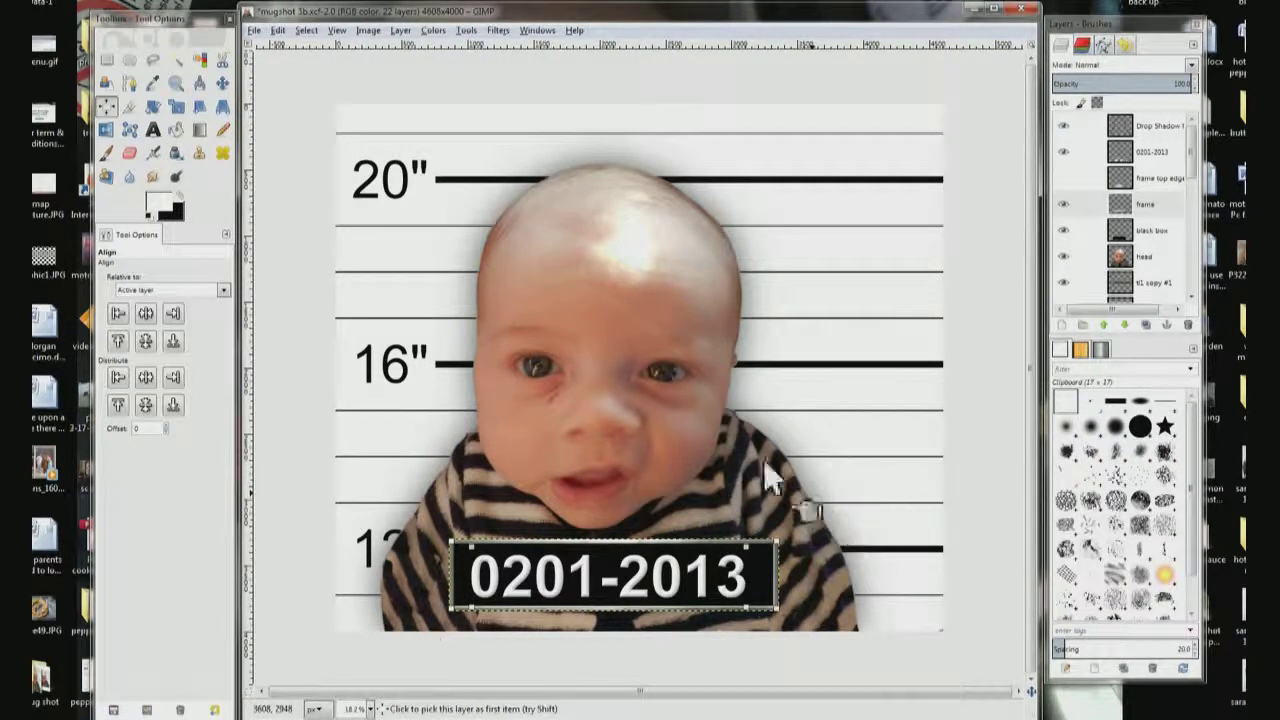
pyautogui.click(146, 315)
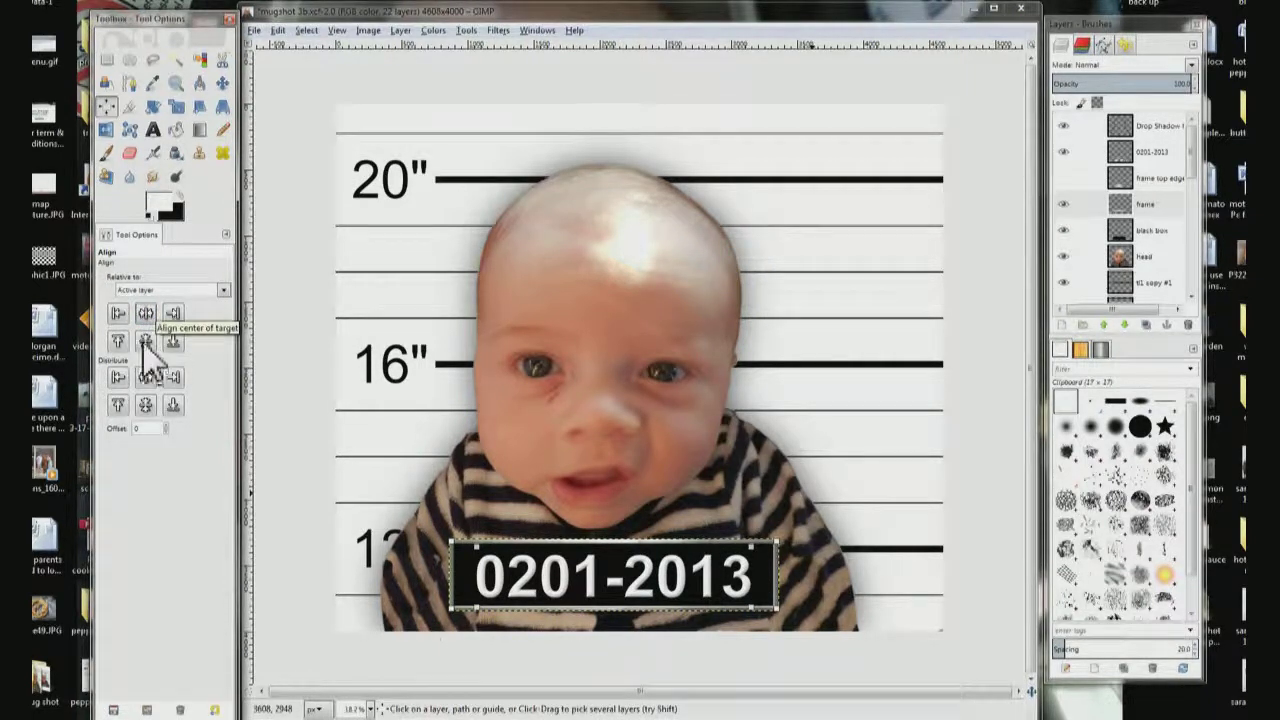
pyautogui.click(144, 340)
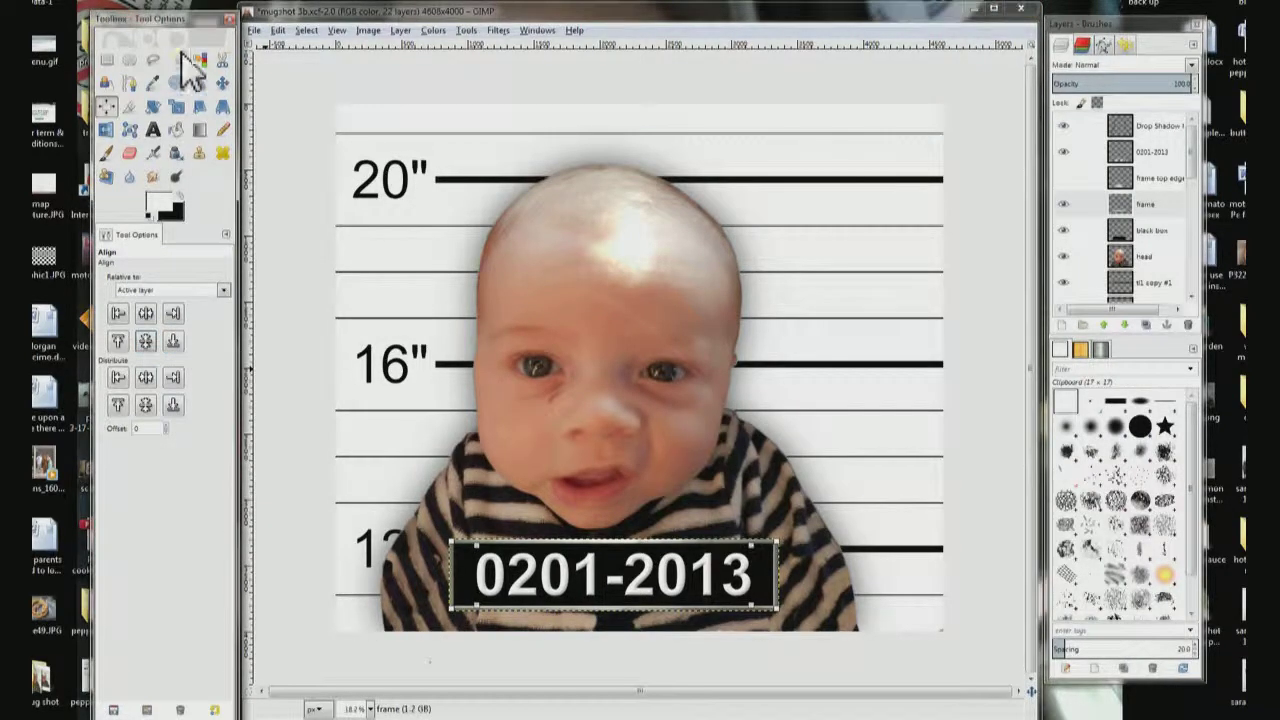
pyautogui.click(174, 90)
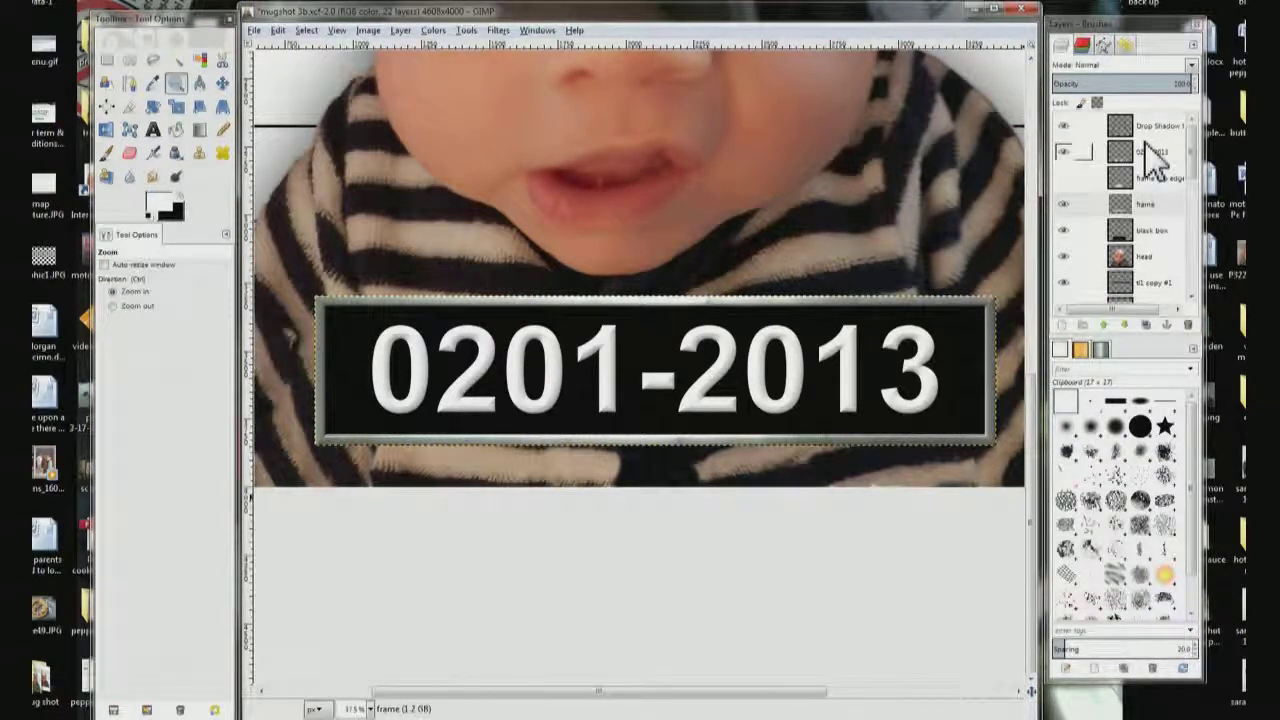
# Set up a Drop Shadow for the 0201-2013 layer with offset X 4, offset Y -4 and blur radius 4.
pyautogui.click(1155, 155)
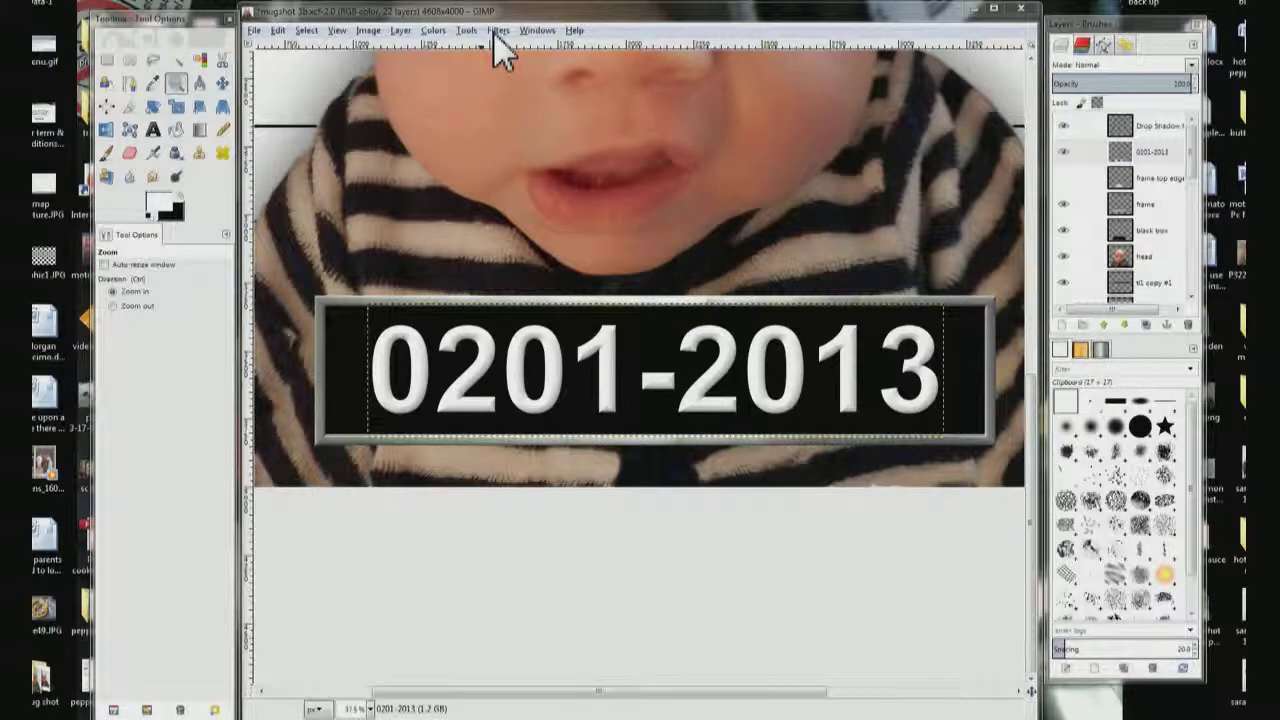
pyautogui.click(493, 33)
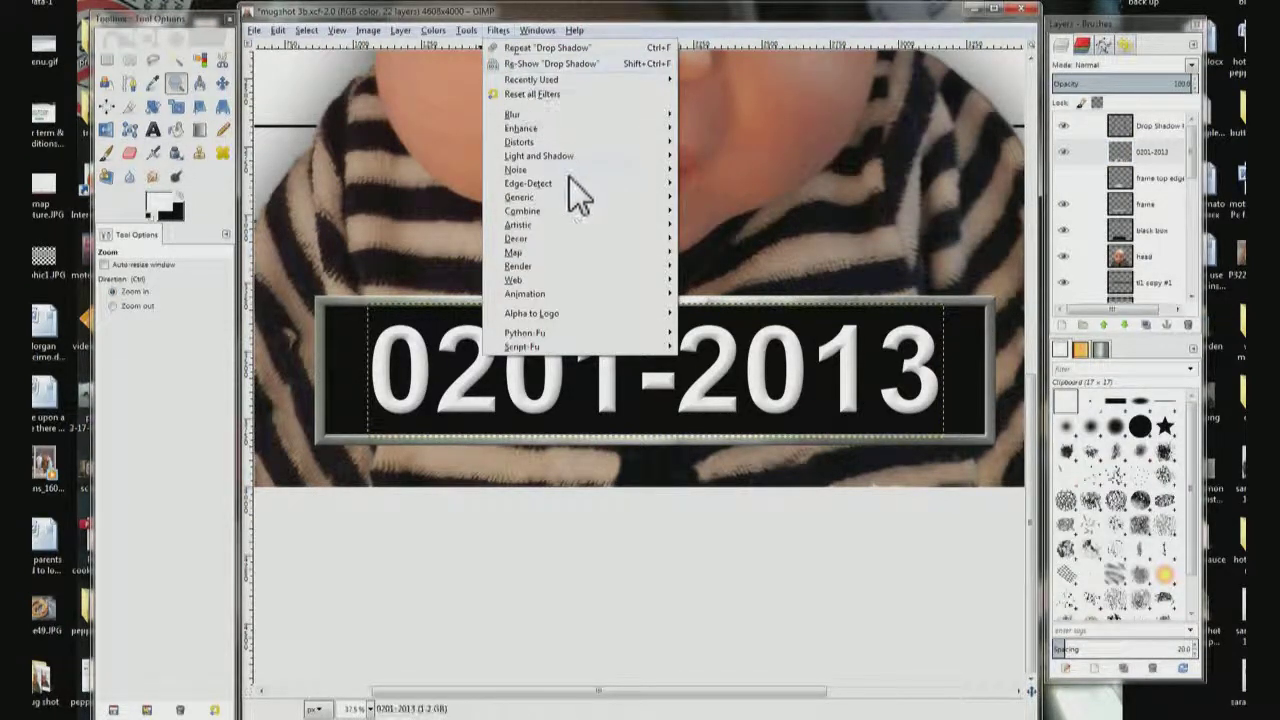
pyautogui.moveTo(634, 158)
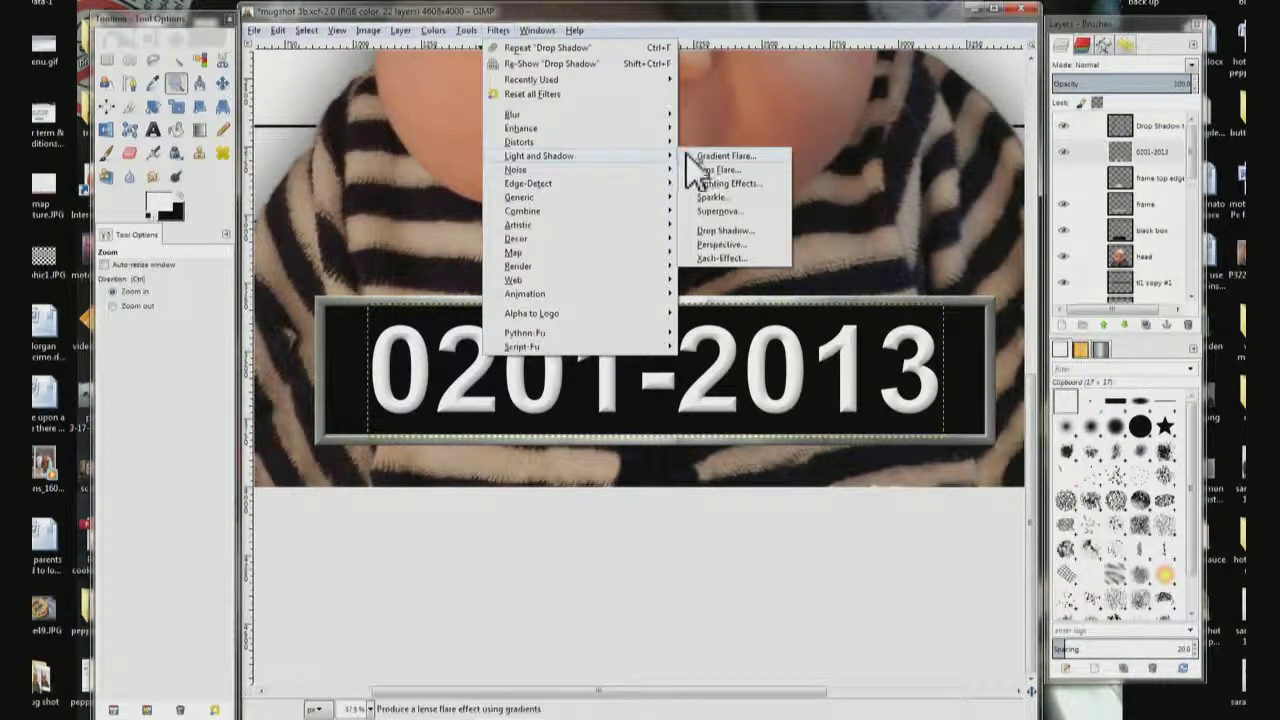
pyautogui.click(733, 238)
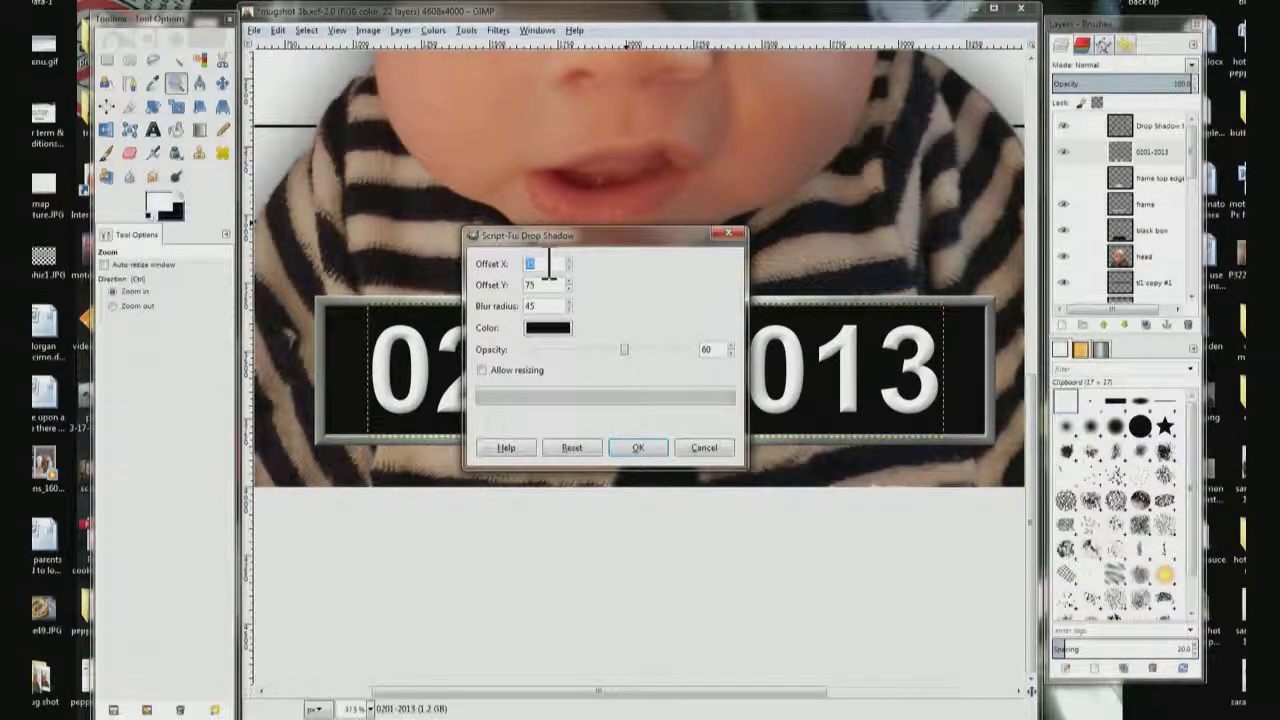
pyautogui.write('4')
pyautogui.press('Tab')
pyautogui.press('BackSpace')
# Set the drop shadow's colour to pale cream efe0bc and apply the shadow at 60 opacity.
pyautogui.click(553, 330)
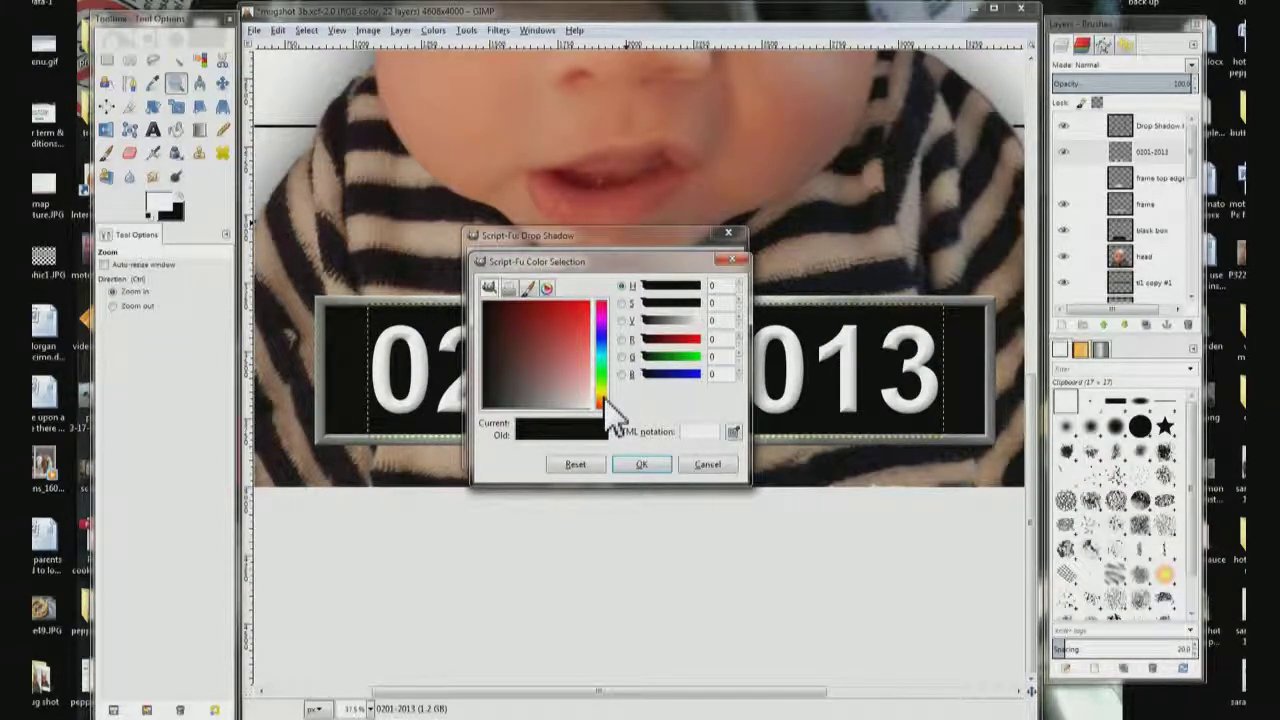
pyautogui.click(605, 398)
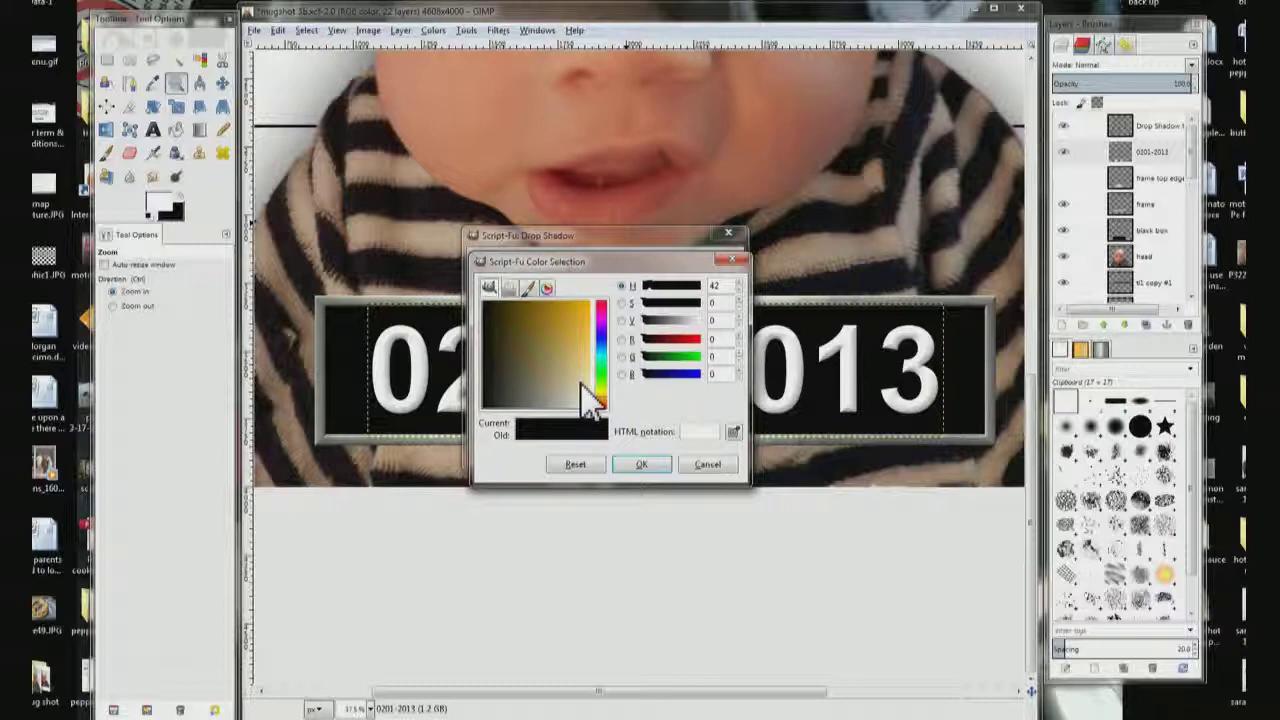
pyautogui.click(581, 382)
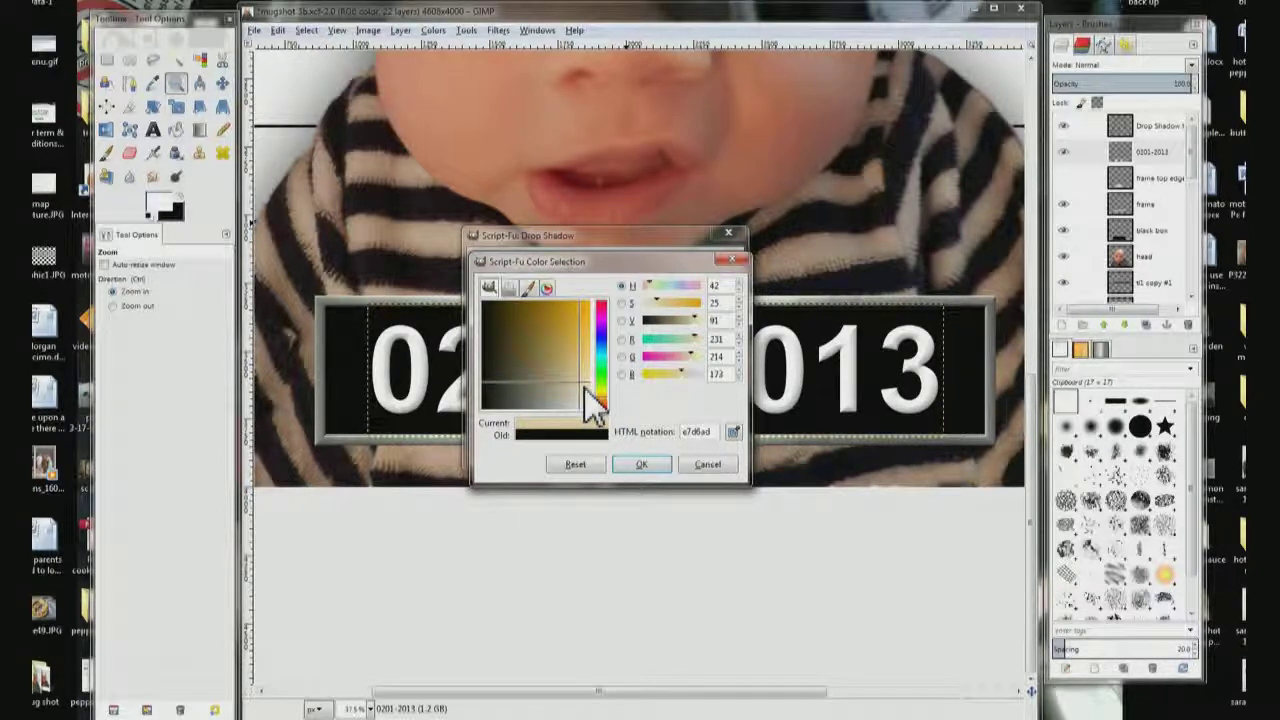
pyautogui.click(587, 398)
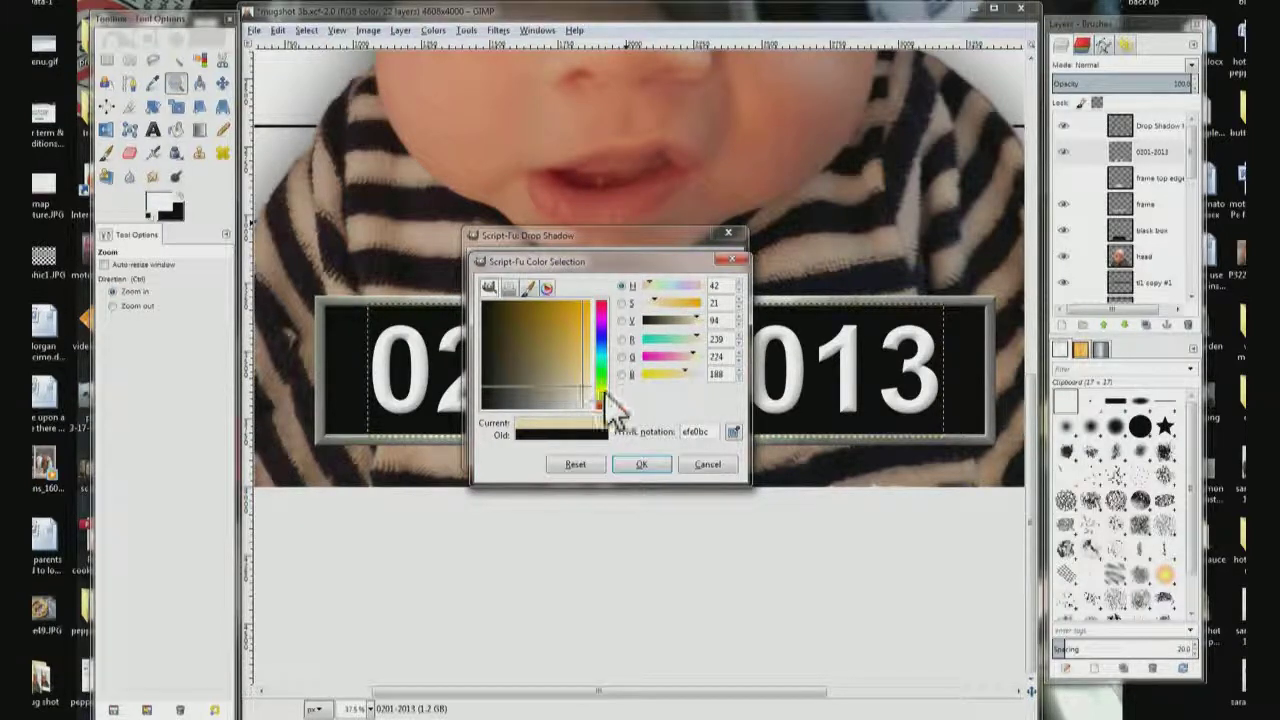
pyautogui.click(641, 466)
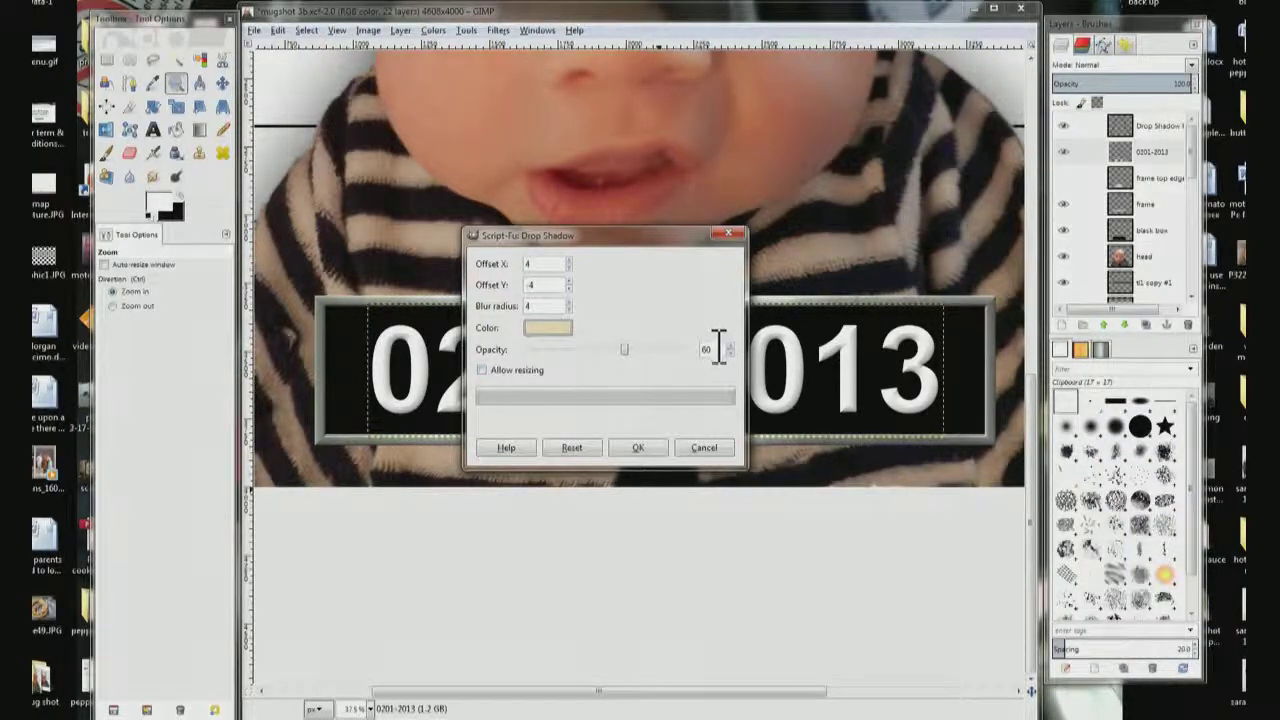
pyautogui.click(646, 448)
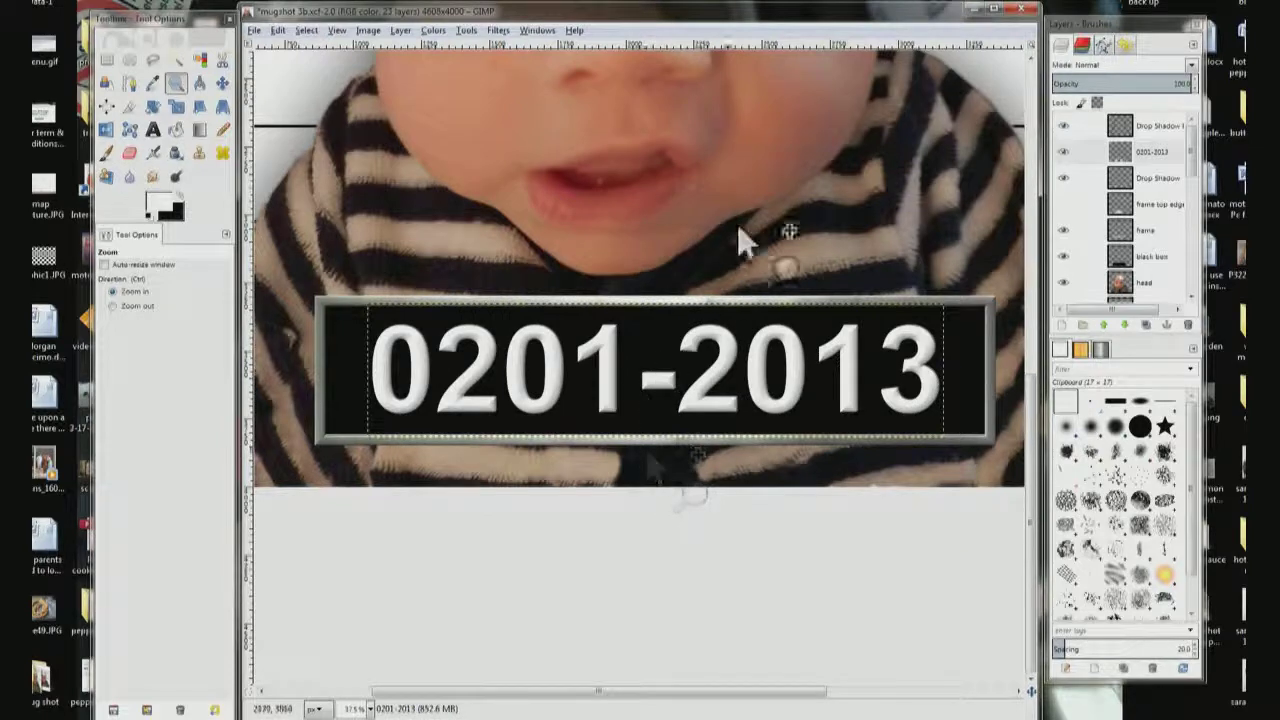
# Rename the Drop Shadow layer beneath the 0201-2013 layer as "number Drop Shadow".
pyautogui.click(1168, 200)
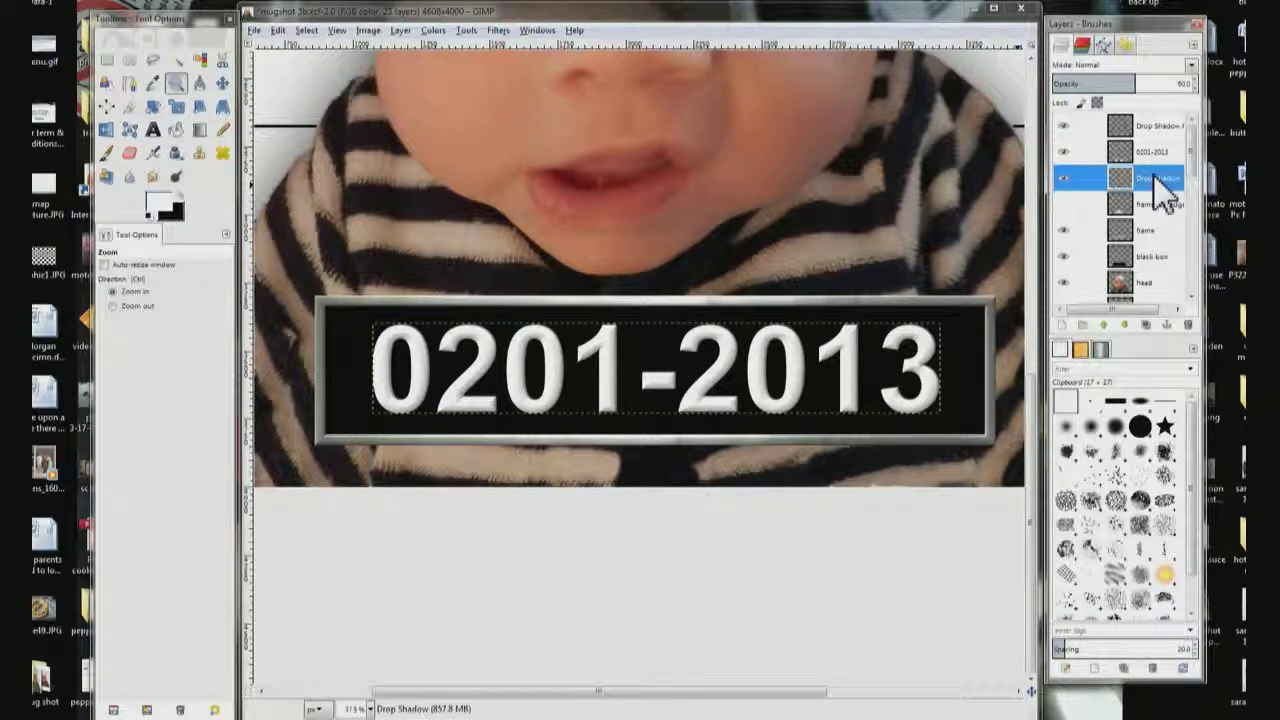
pyautogui.doubleClick(1157, 180)
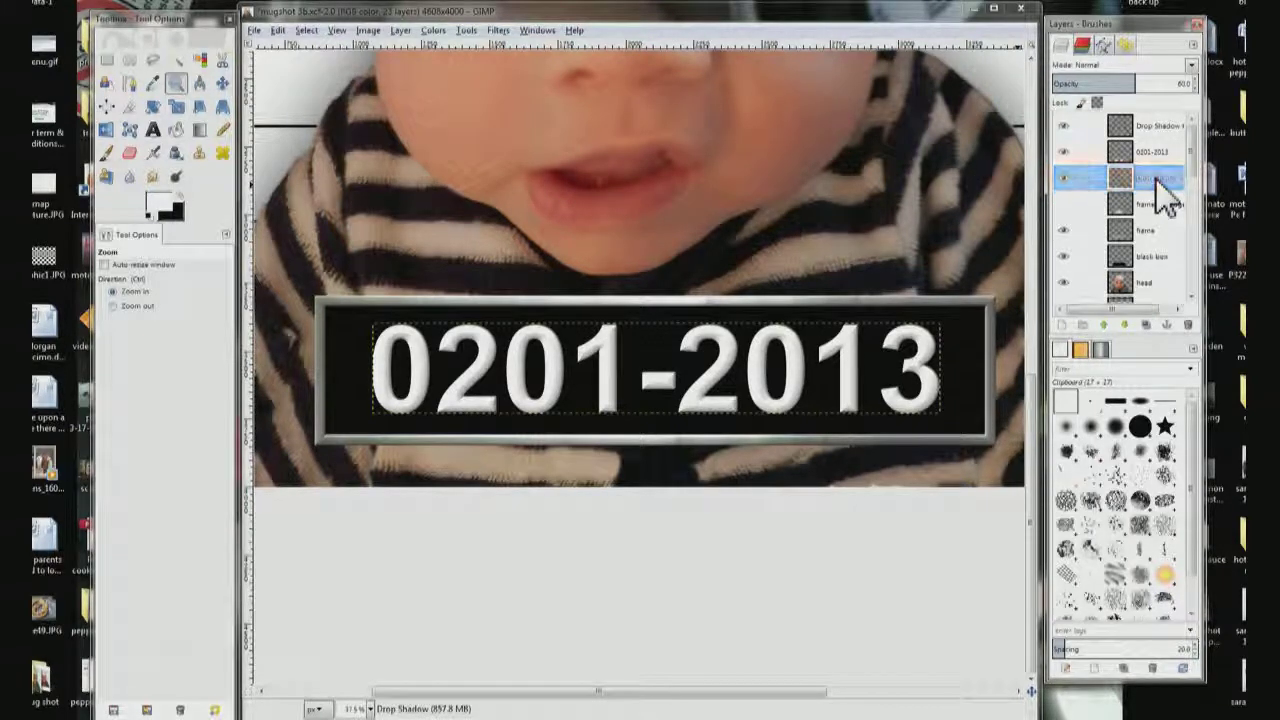
pyautogui.write('number')
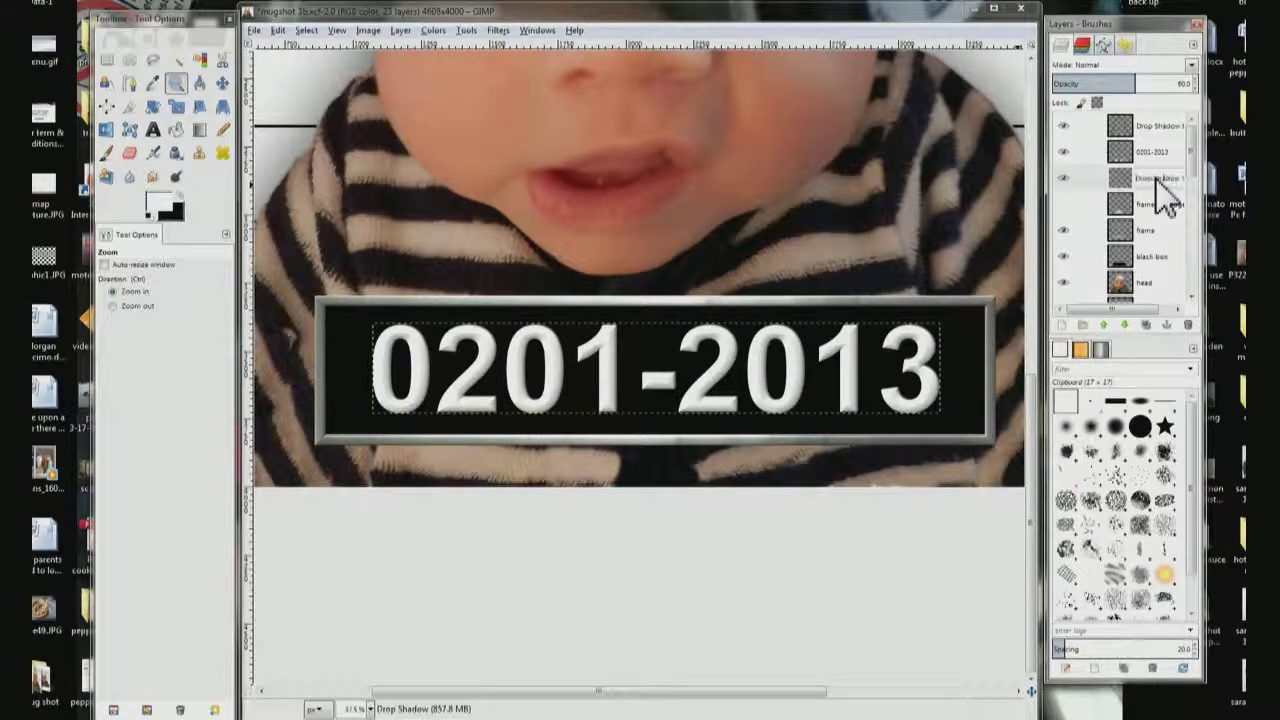
pyautogui.press('Return')
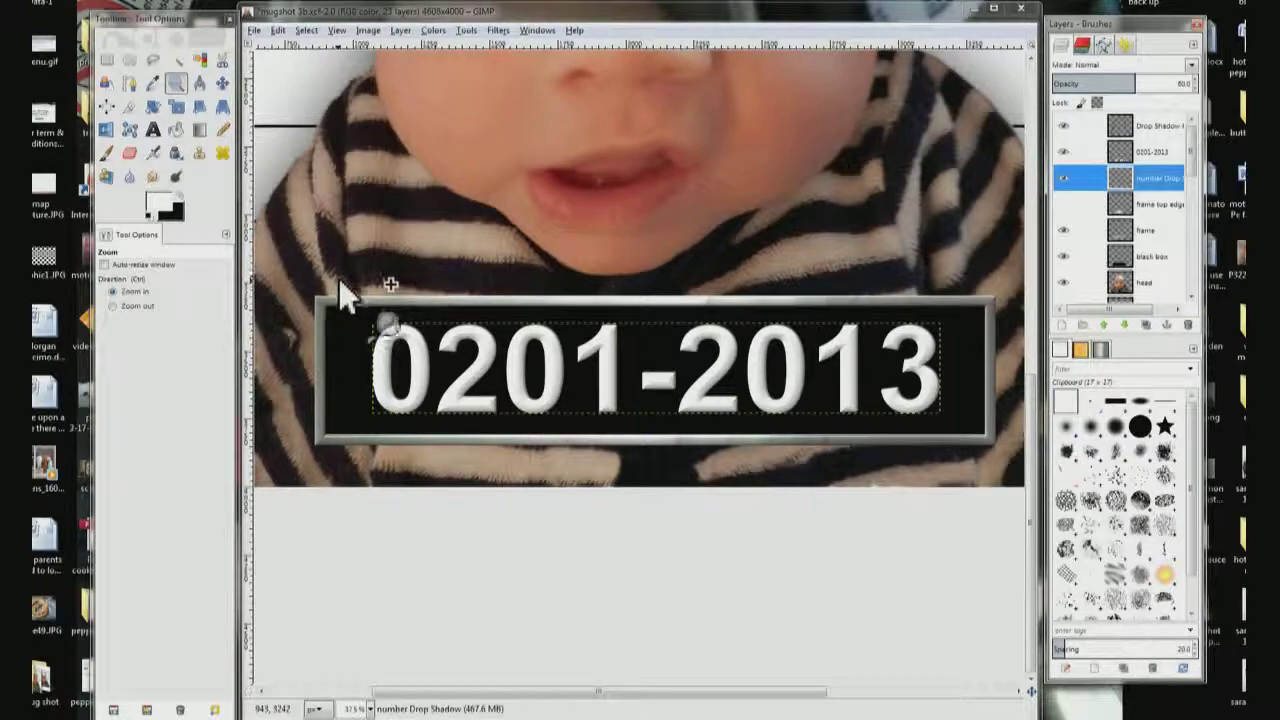
# Compare the placard numbers up close with the number Drop Shadow layer hidden and shown.
pyautogui.moveTo(339, 282); pyautogui.dragTo(618, 478)
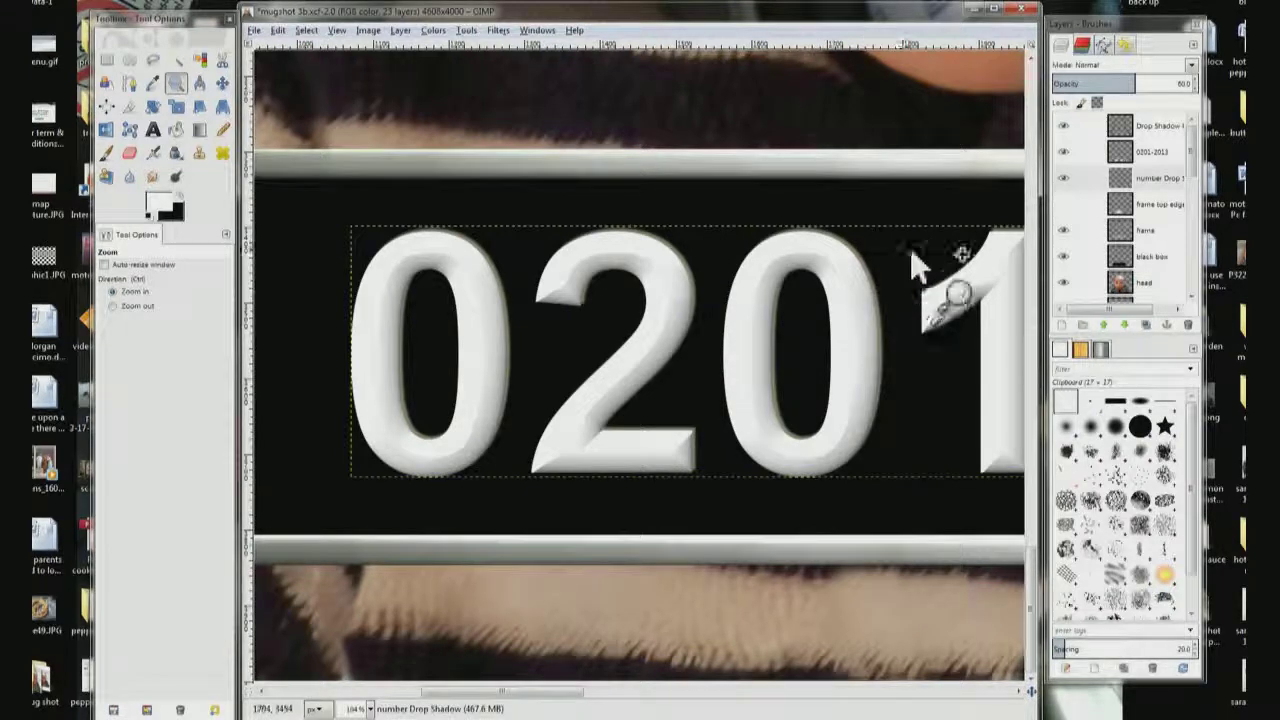
pyautogui.click(1062, 180)
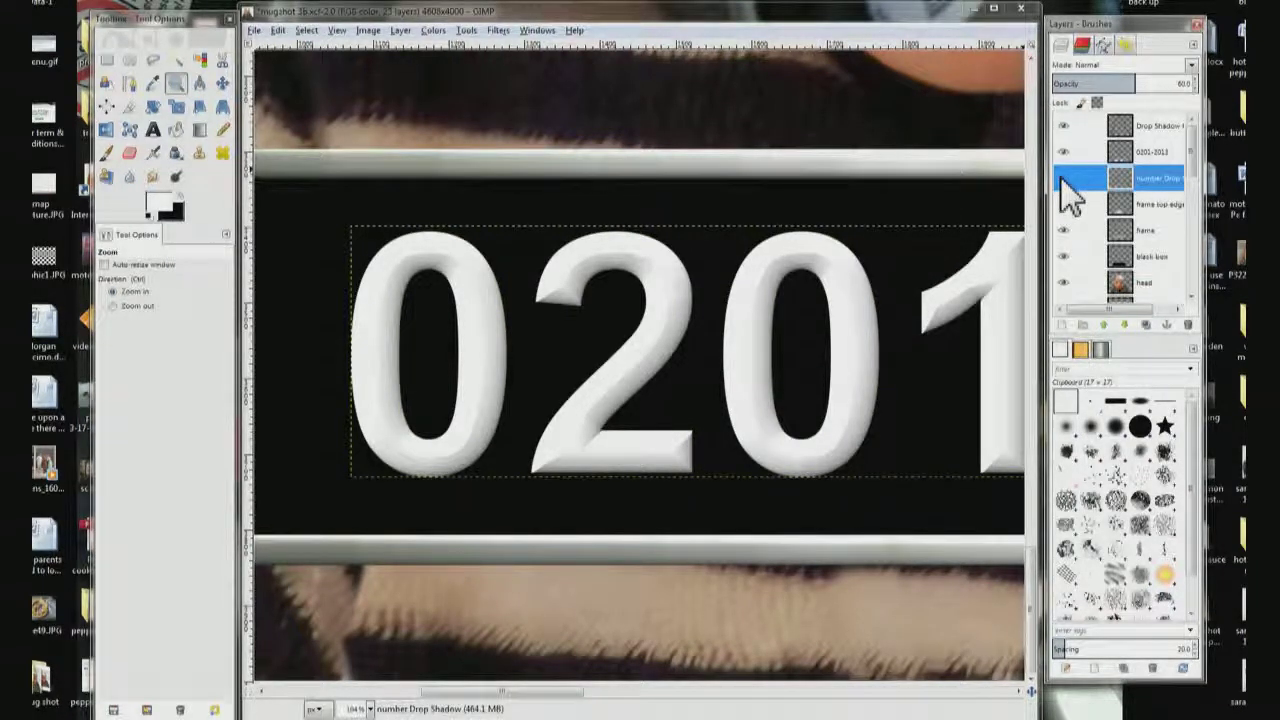
pyautogui.click(1063, 180)
pyautogui.click(1063, 180)
pyautogui.click(1063, 180)
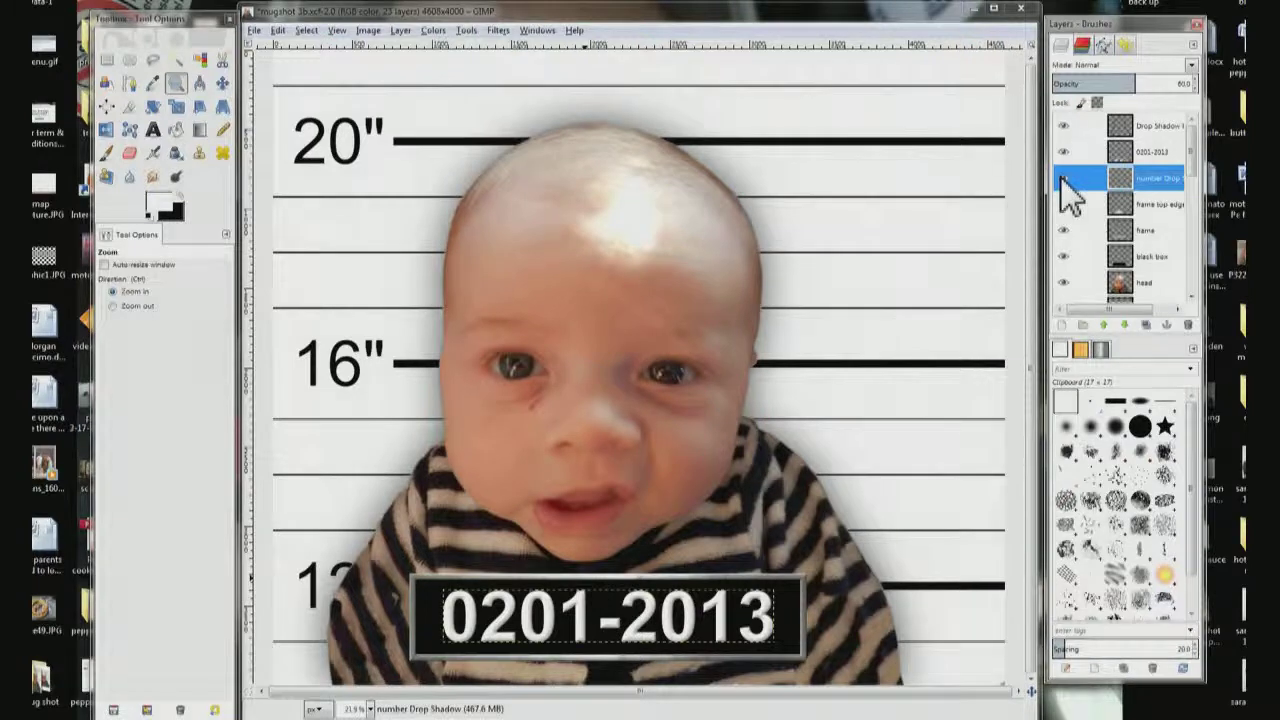
# Merge the 0201-2013 layer down into its number Drop Shadow layer and check the merged layer by toggling its visibility.
pyautogui.click(1163, 163)
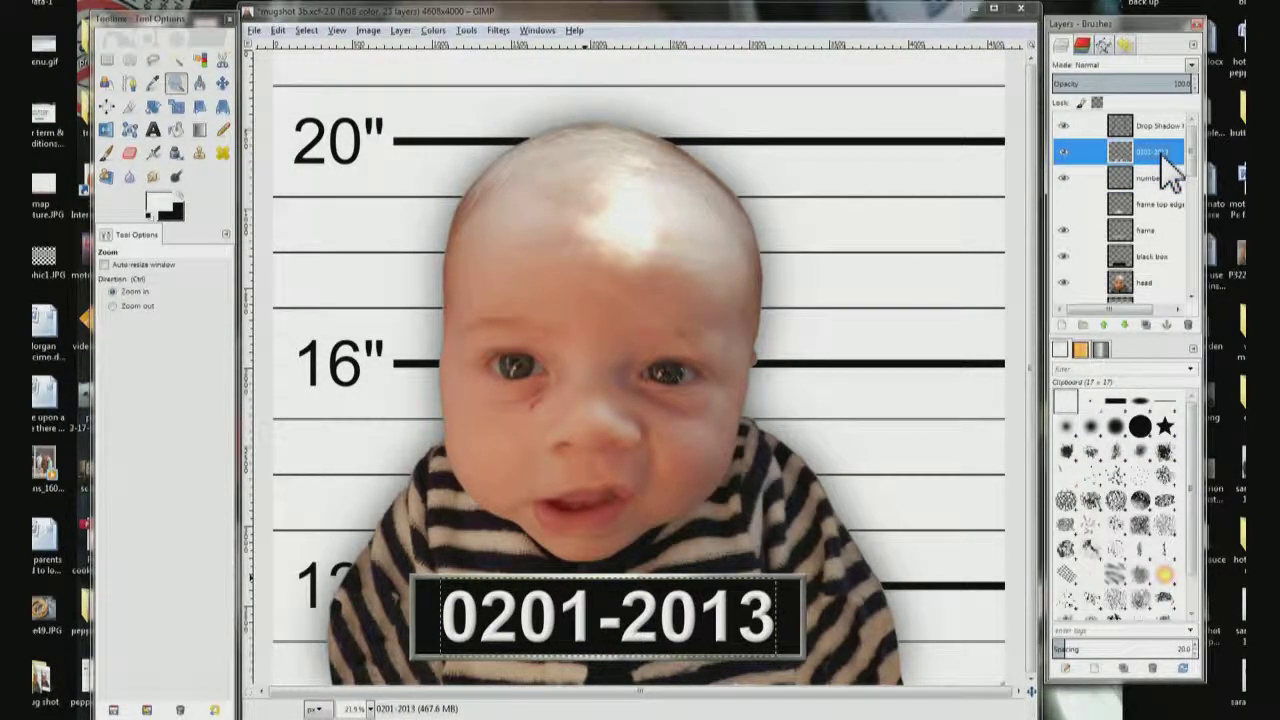
pyautogui.rightClick(1170, 175)
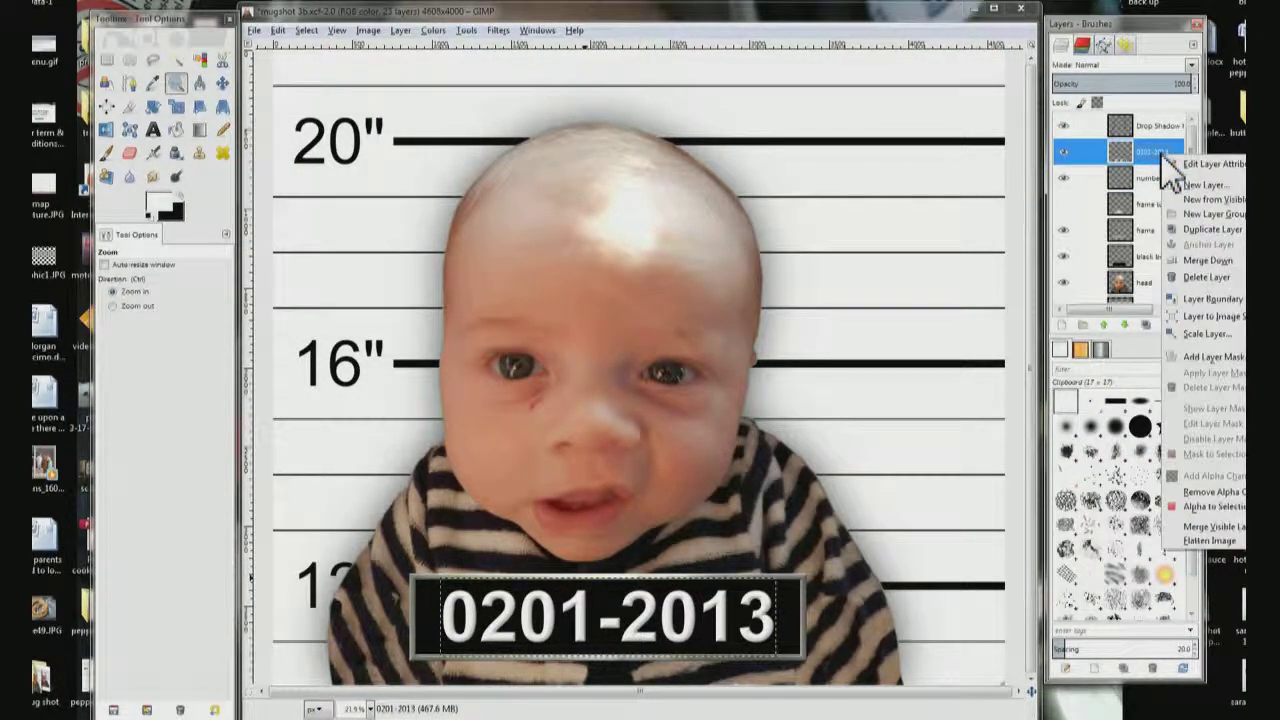
pyautogui.click(1203, 262)
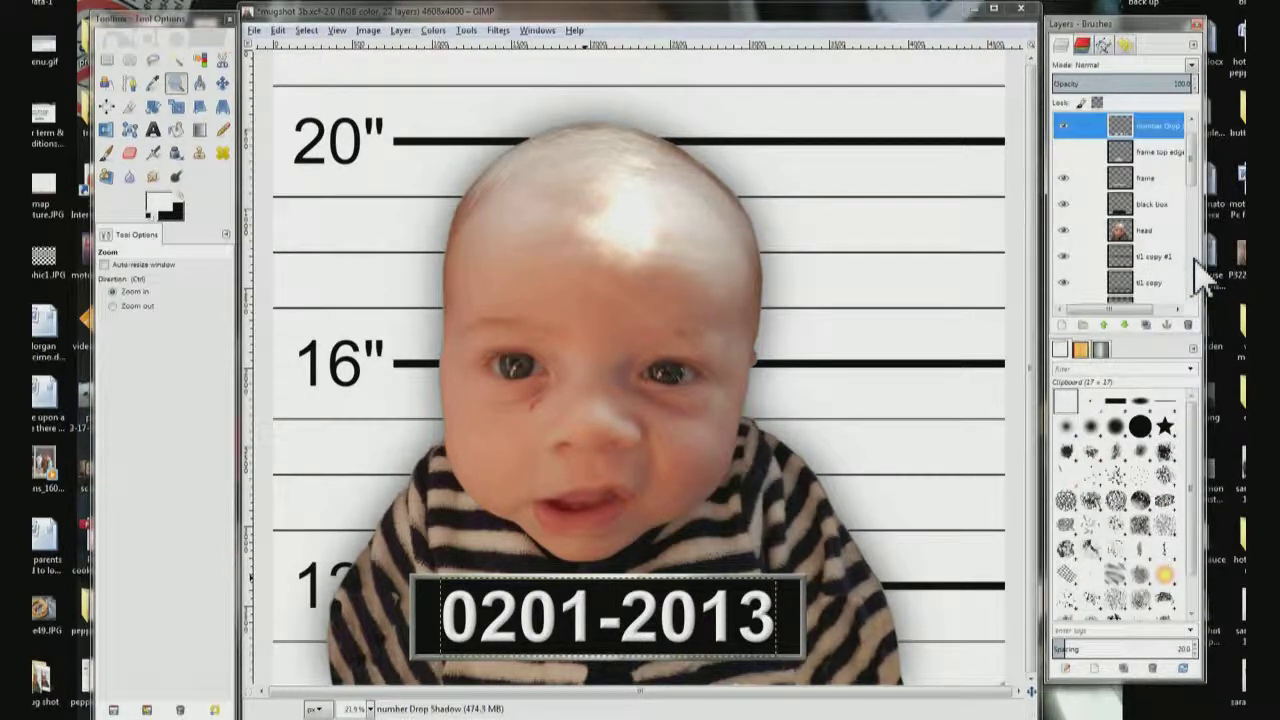
pyautogui.click(1065, 127)
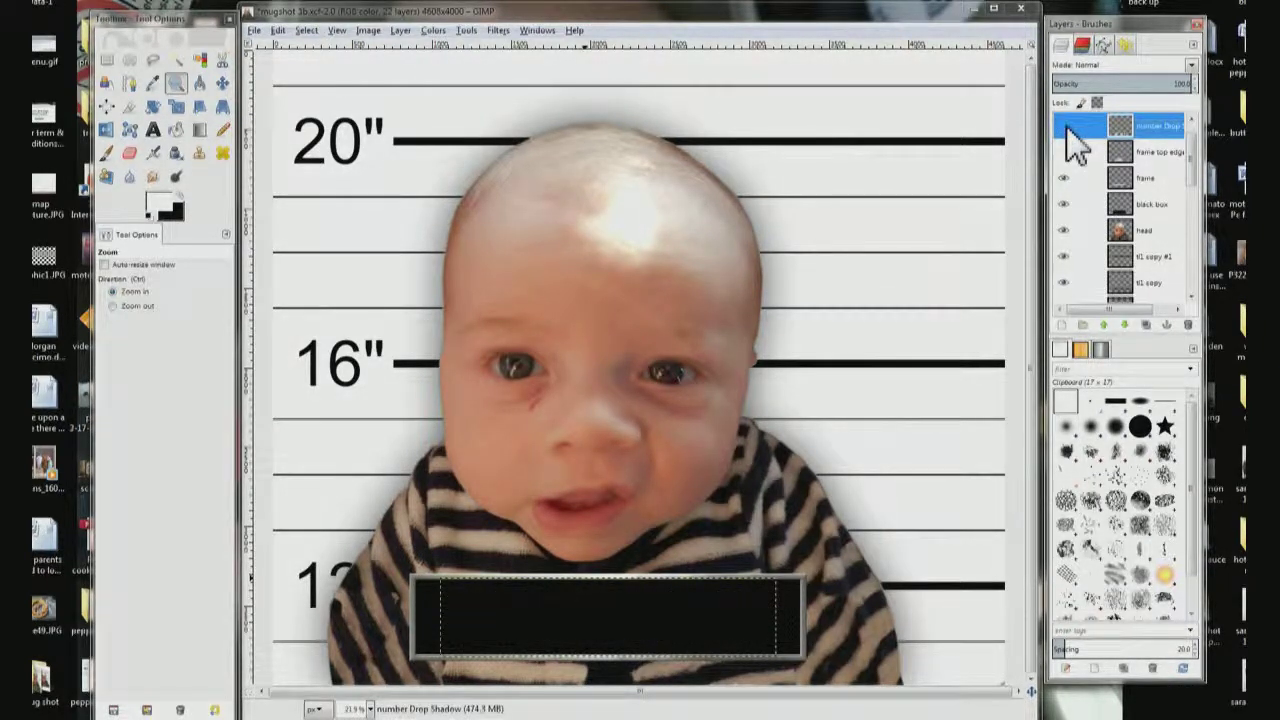
pyautogui.click(1066, 128)
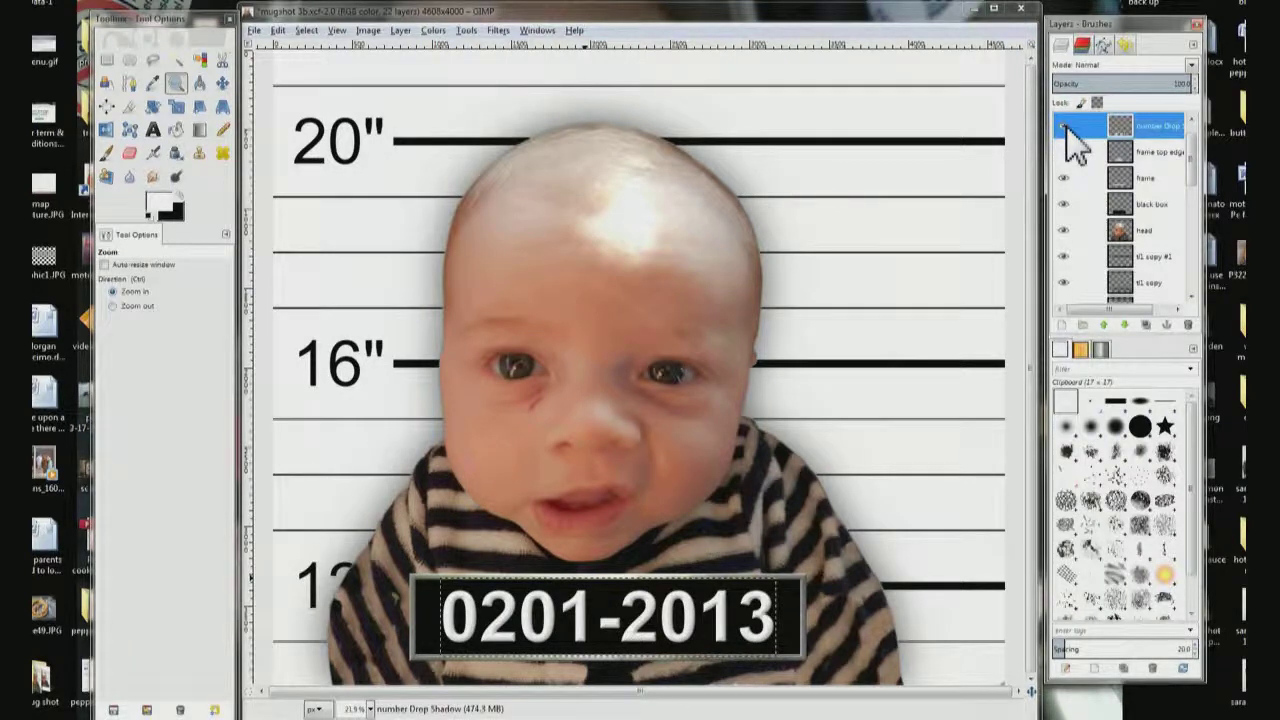
pyautogui.click(1065, 128)
pyautogui.click(1065, 128)
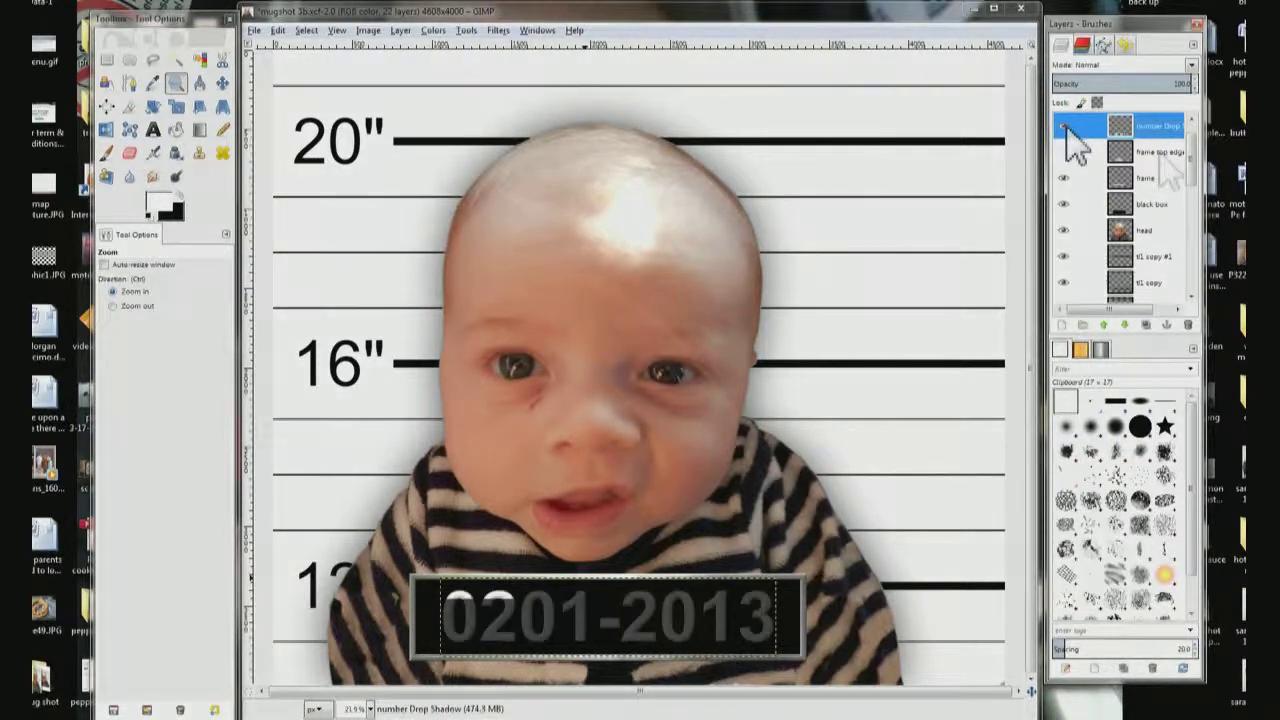
# Lower the frame top edge layer below the frame layer and merge the number Drop Shadow layer down into the frame.
pyautogui.click(1160, 158)
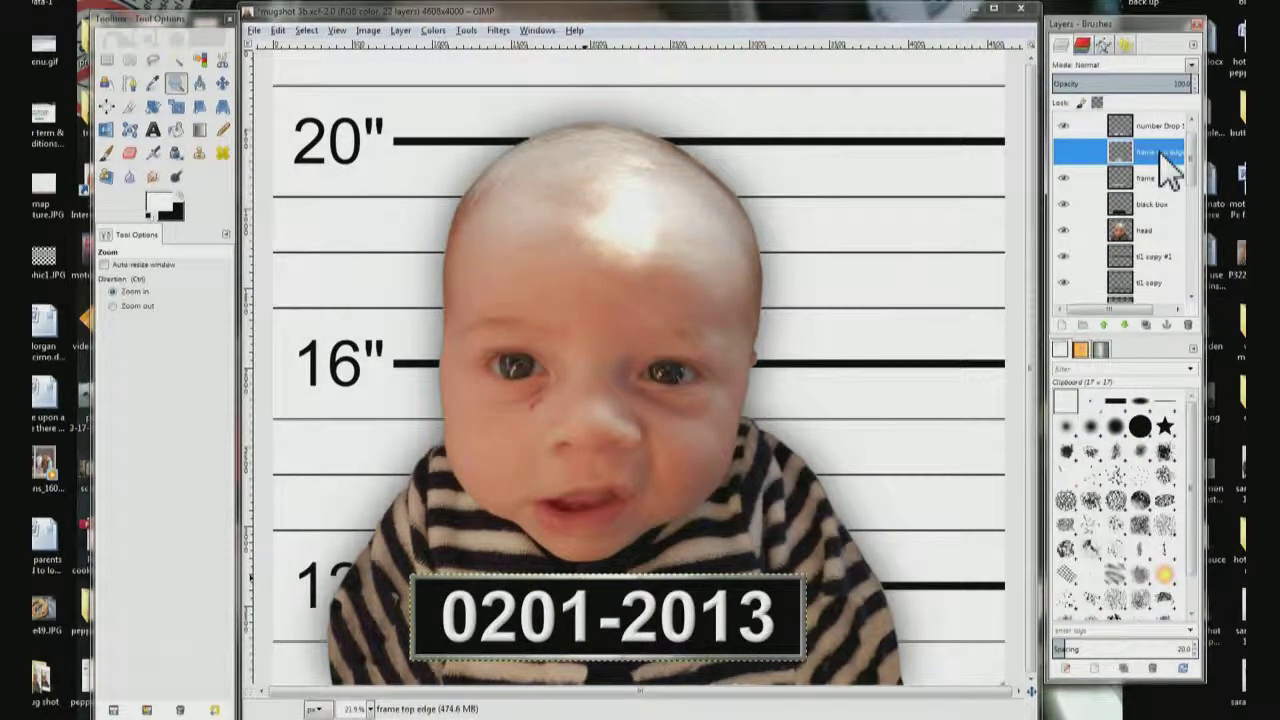
pyautogui.click(1126, 326)
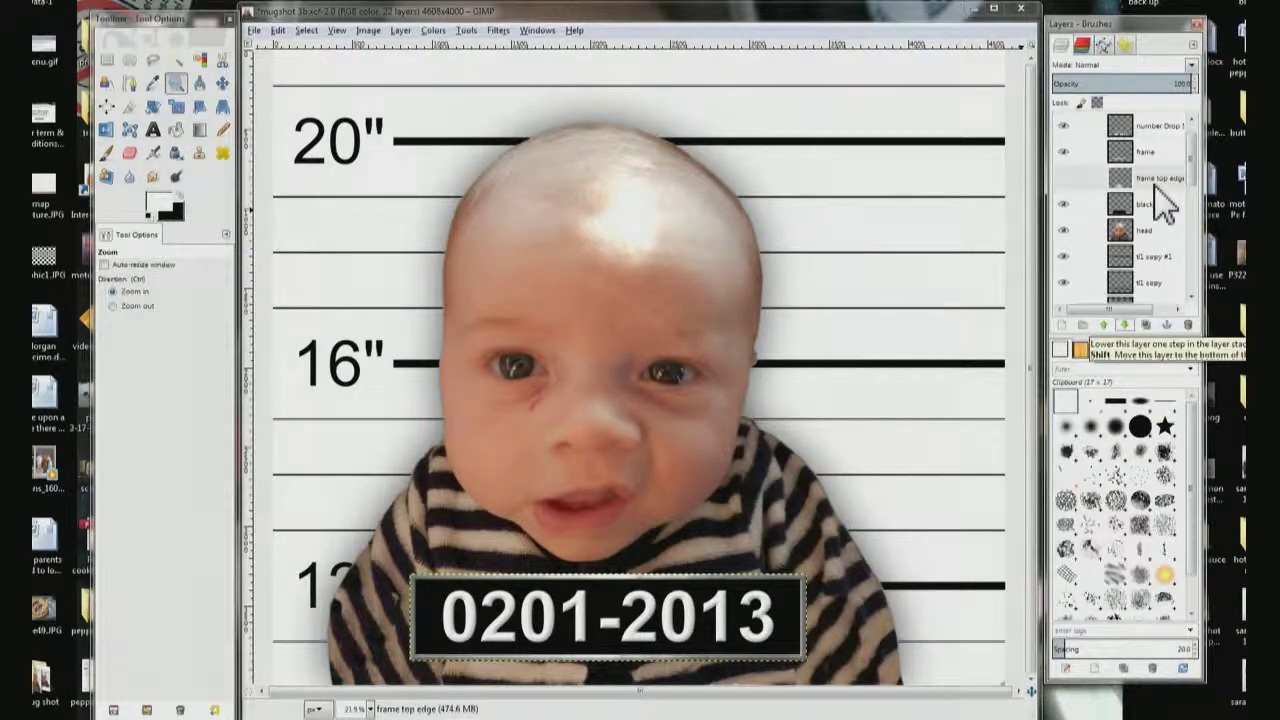
pyautogui.click(1168, 127)
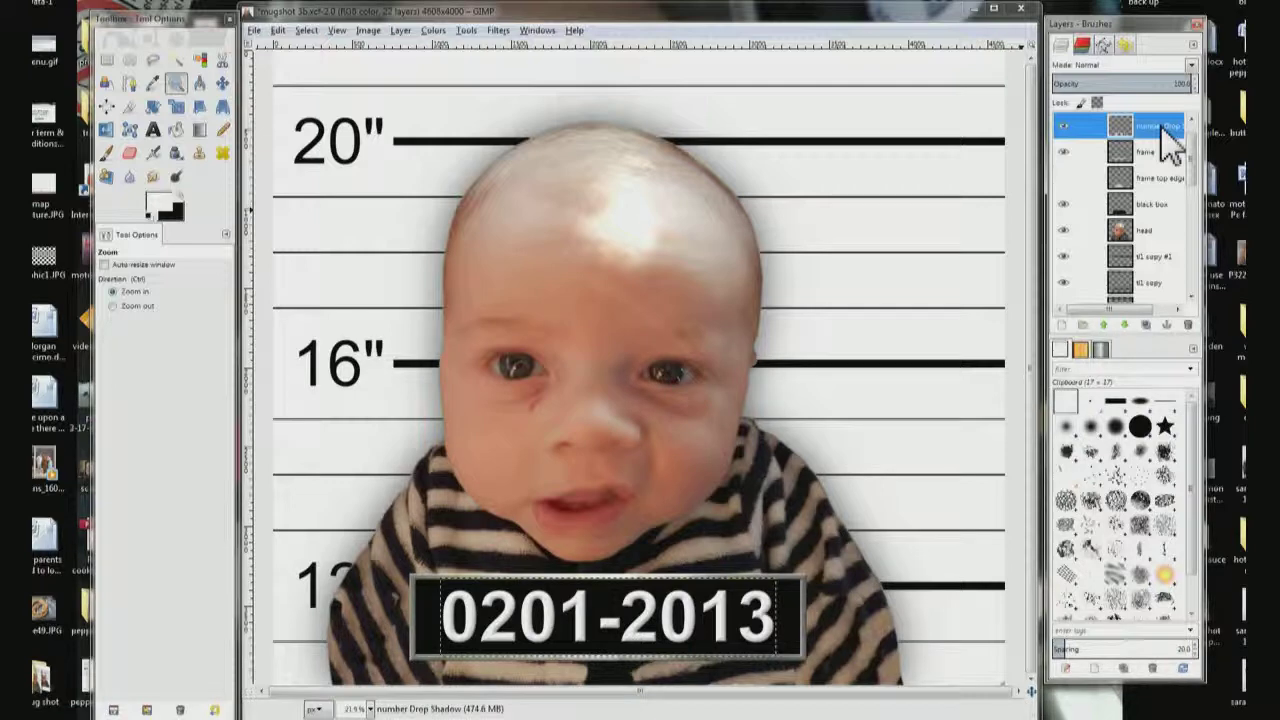
pyautogui.rightClick(1170, 143)
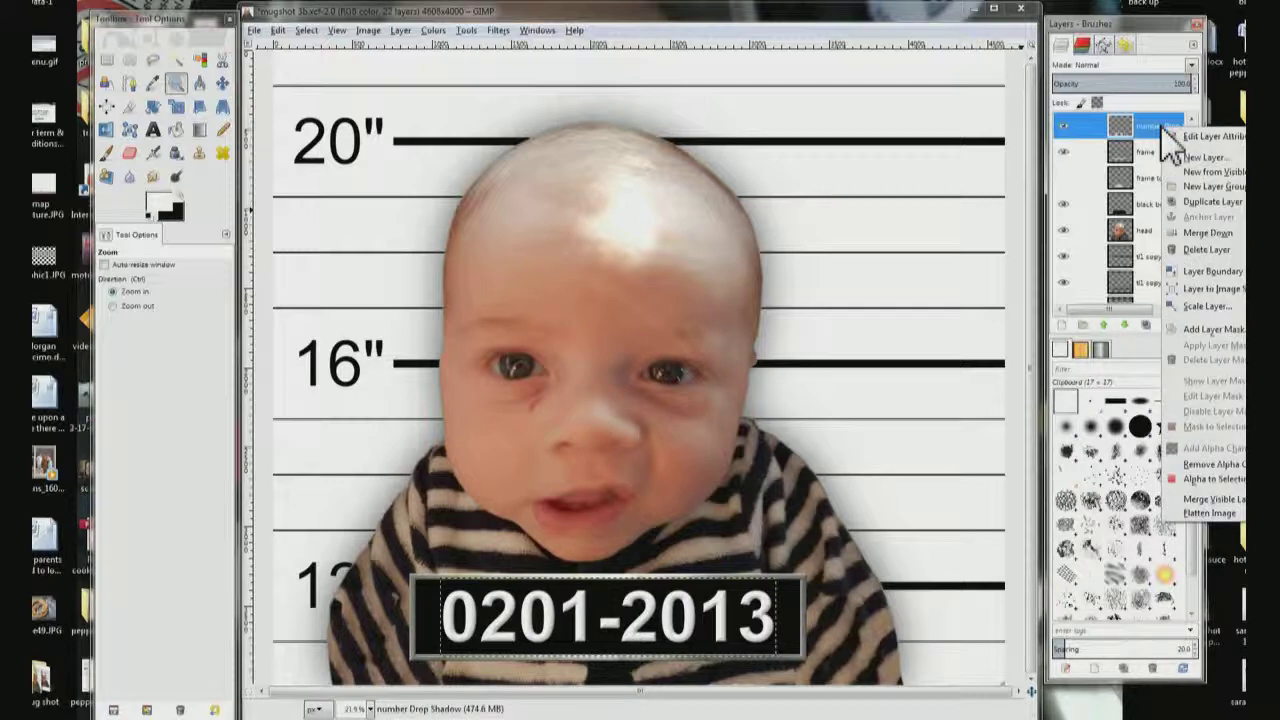
pyautogui.click(1201, 234)
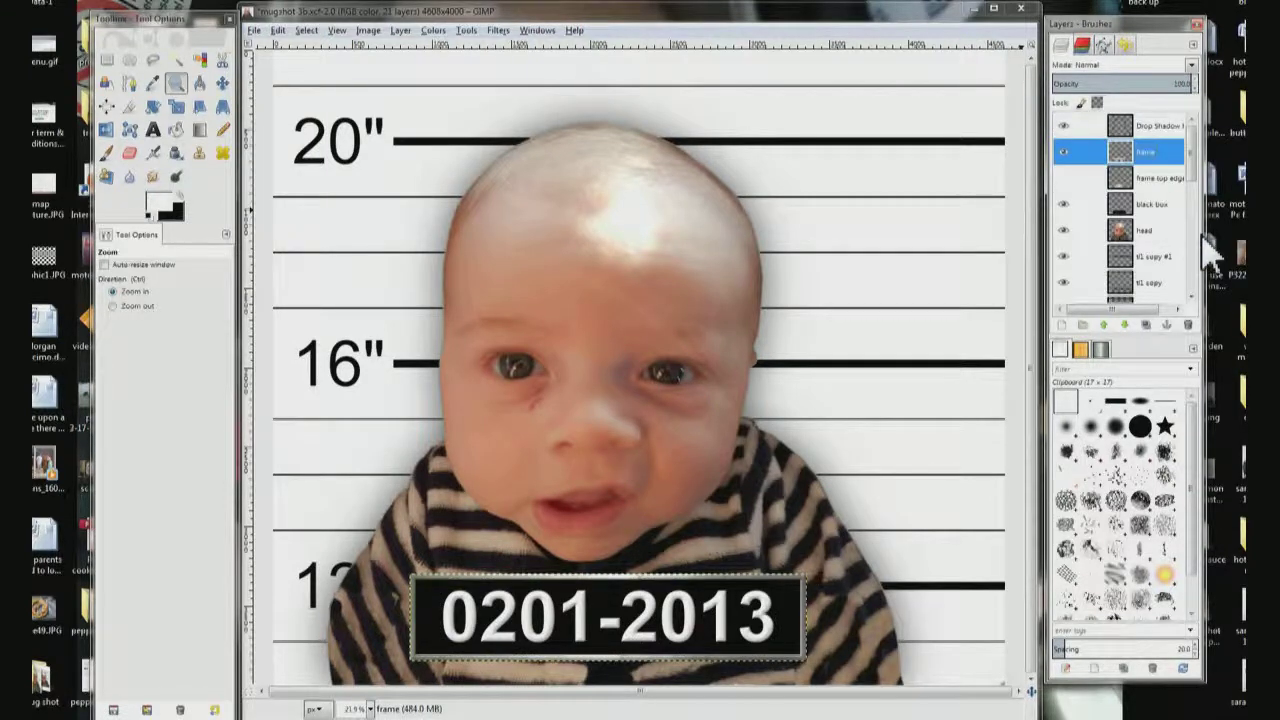
pyautogui.click(1064, 153)
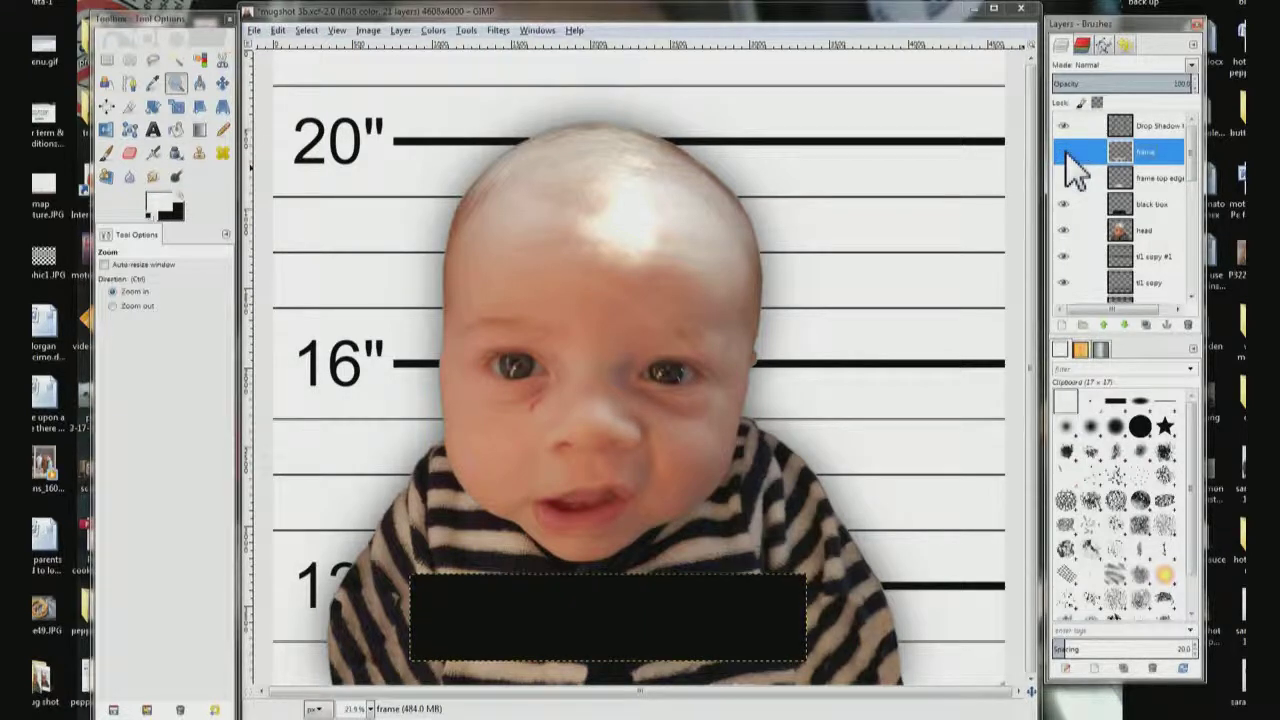
pyautogui.click(1064, 154)
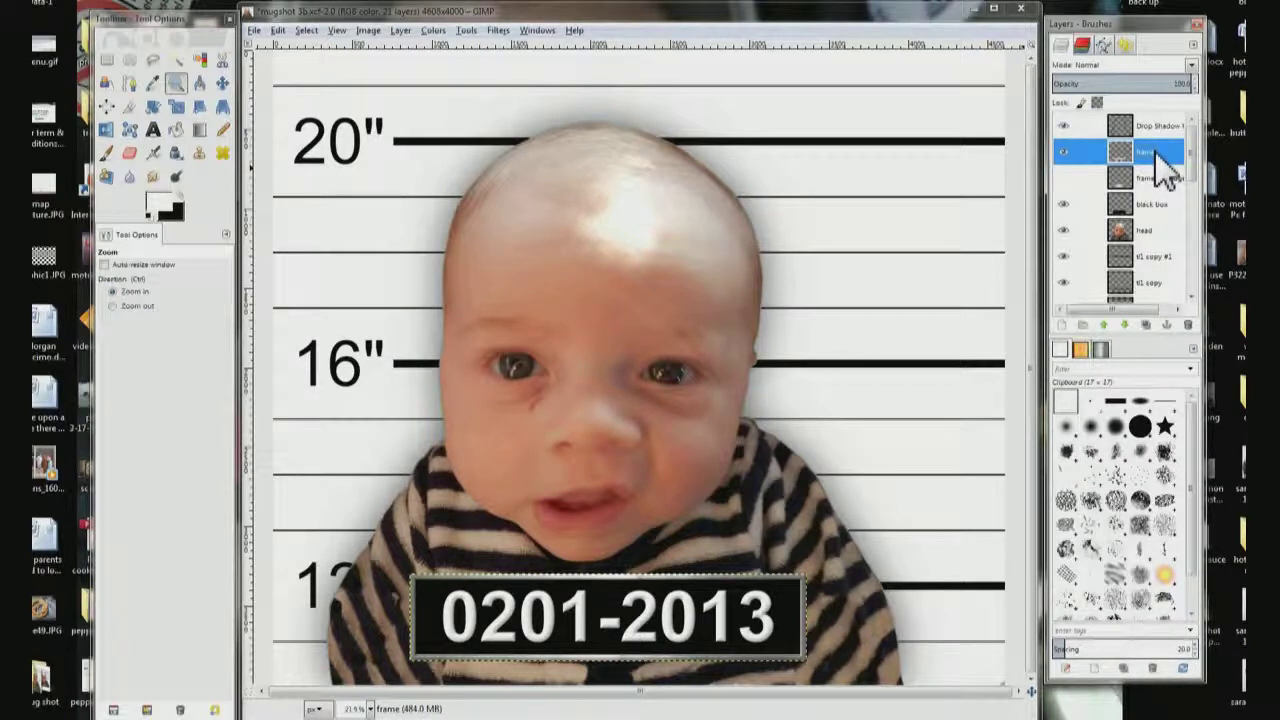
# Lower the frame layer one level, merge it down into the black box layer, and hide the merged placard to check it.
pyautogui.click(1125, 328)
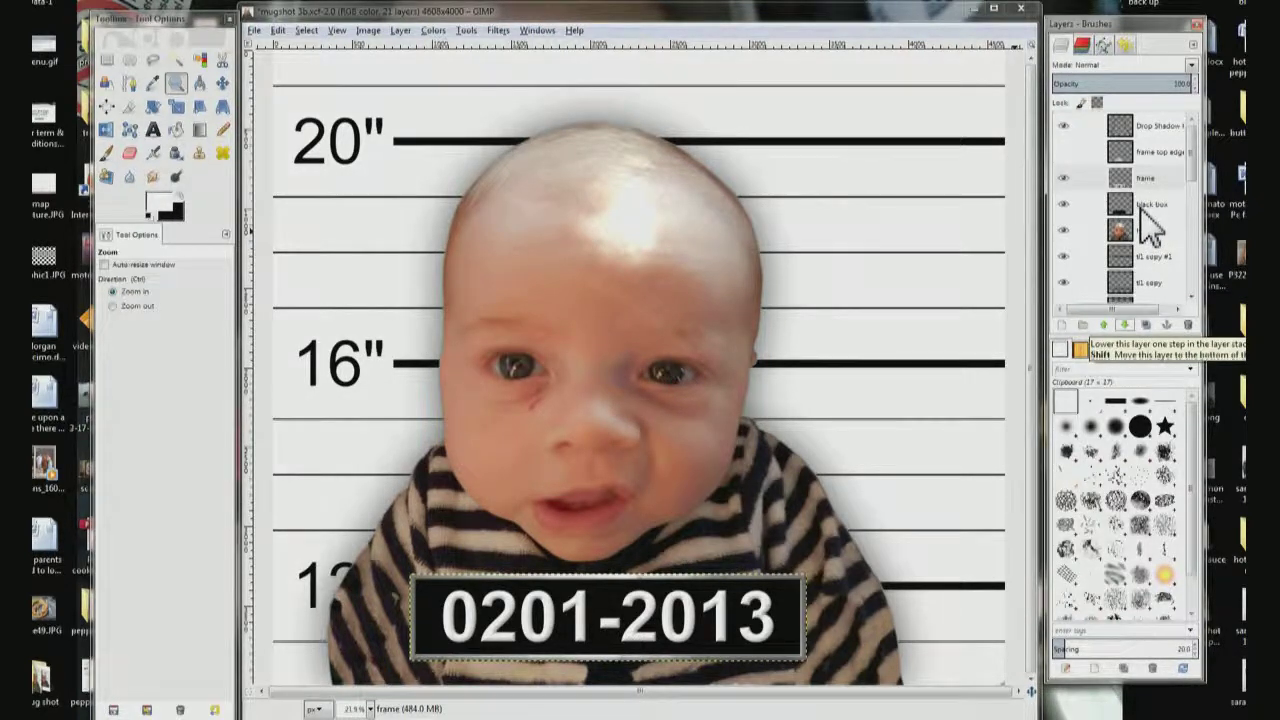
pyautogui.press('Return')
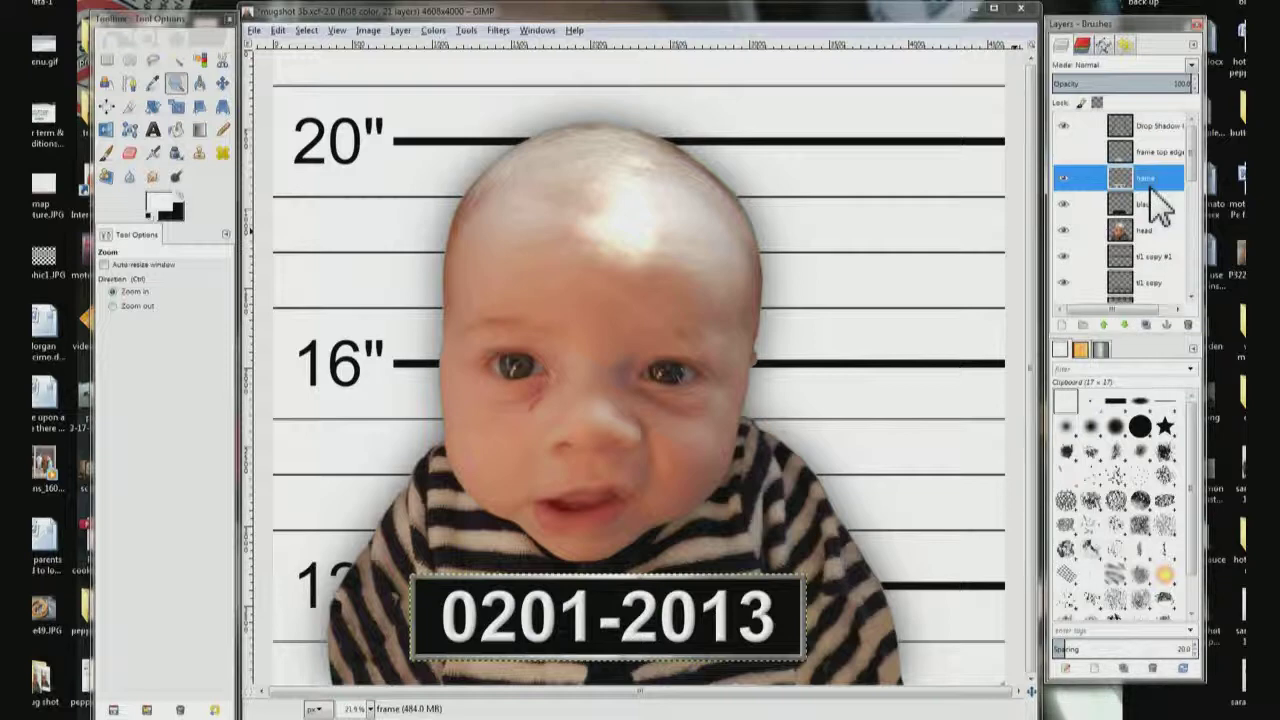
pyautogui.rightClick(1160, 205)
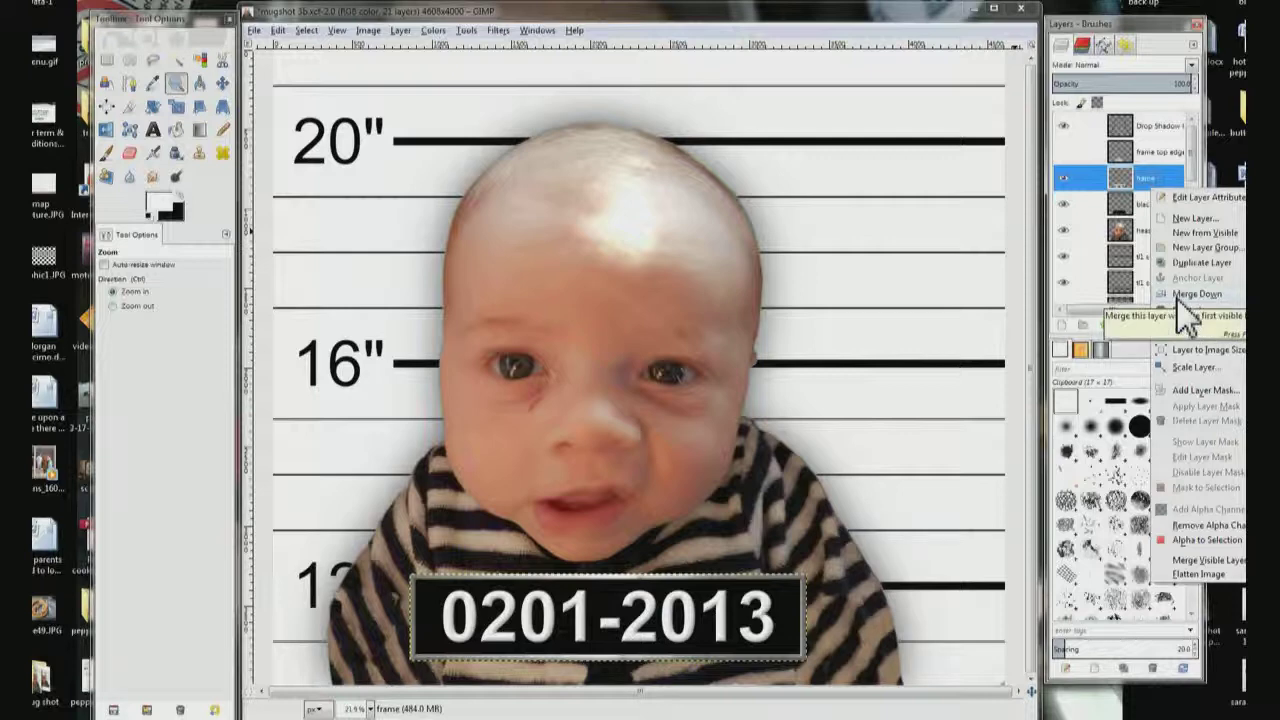
pyautogui.click(1178, 295)
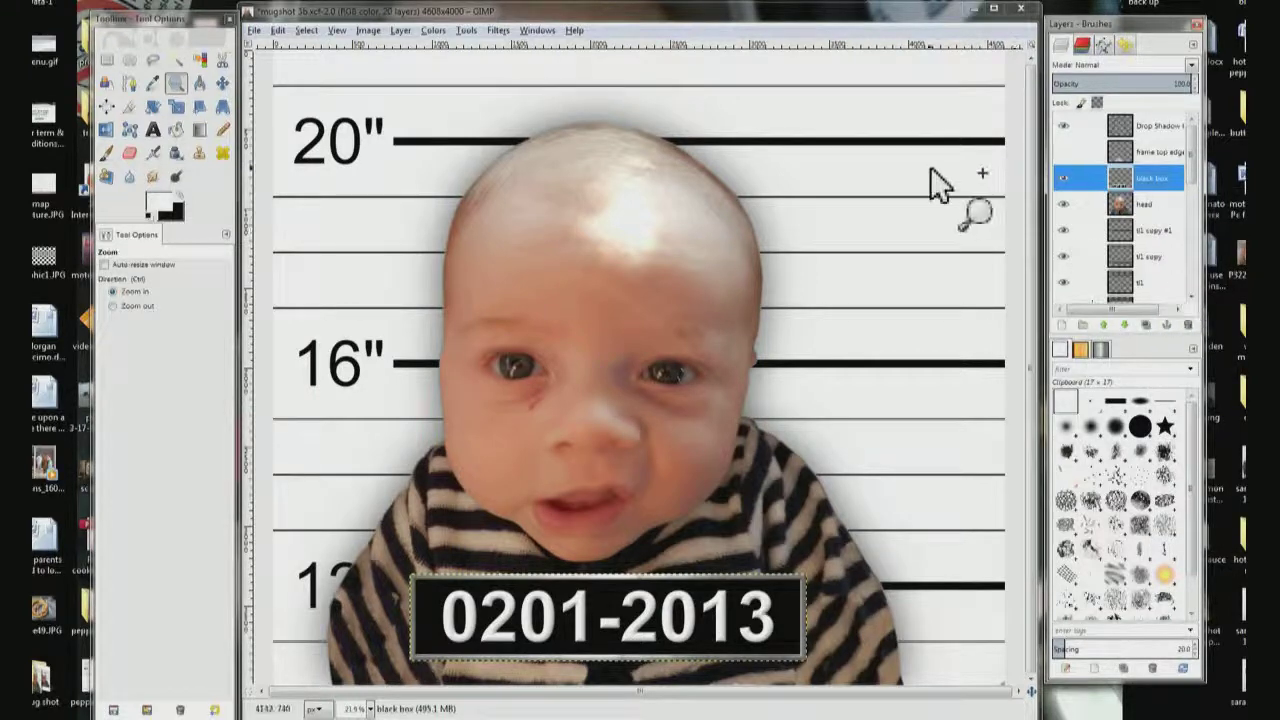
pyautogui.click(1064, 178)
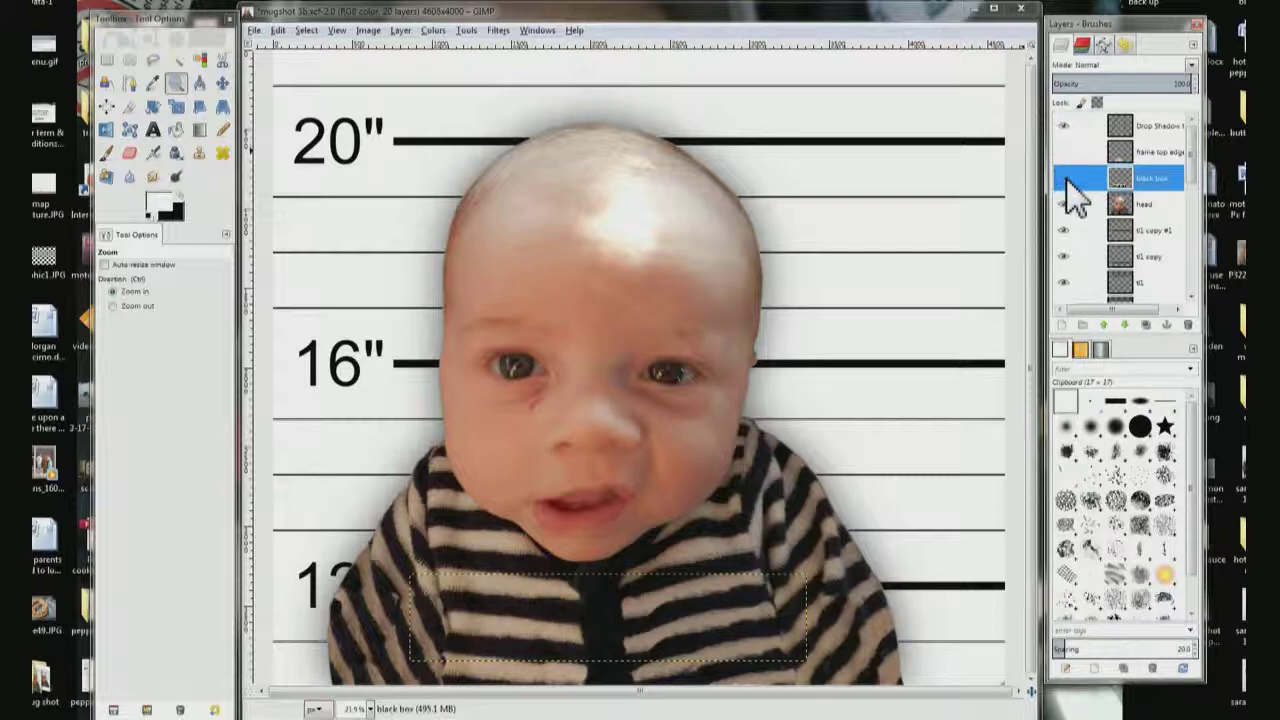
# Show the black box and frame top edge layers and lower the frame top edge layer beneath the black box layer.
pyautogui.click(1064, 178)
pyautogui.click(1064, 178)
pyautogui.click(1064, 178)
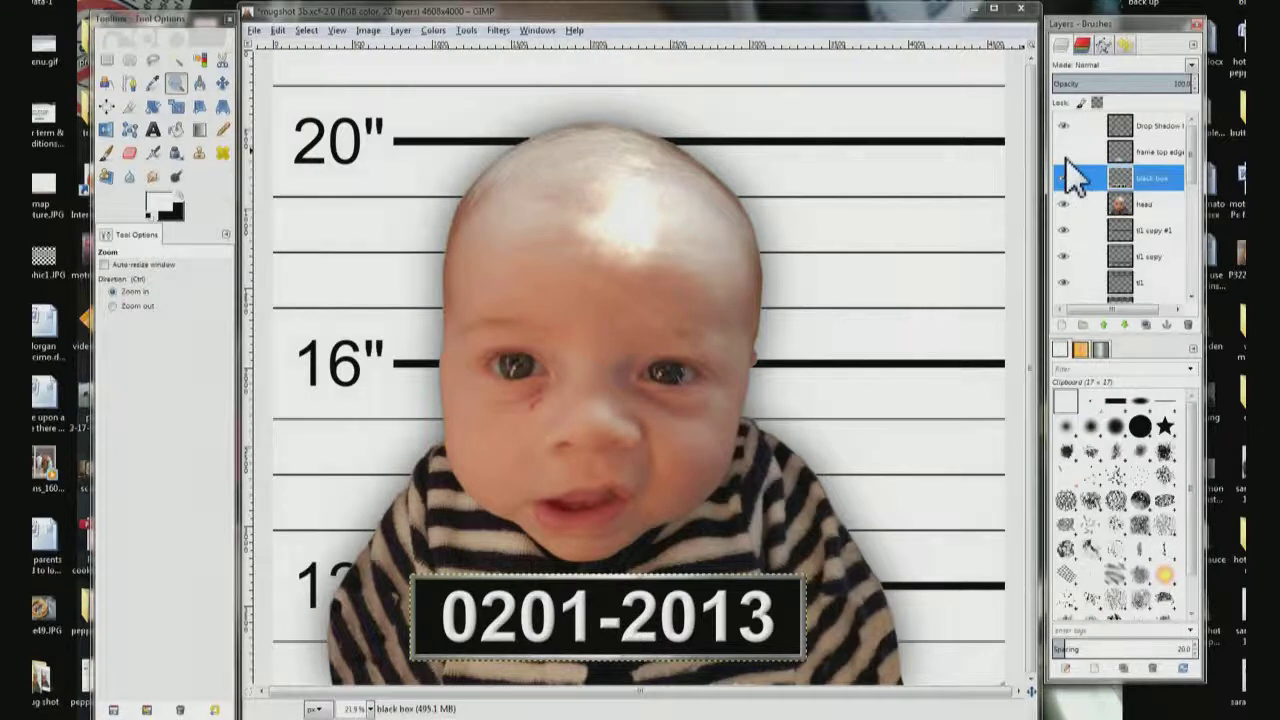
pyautogui.click(1065, 165)
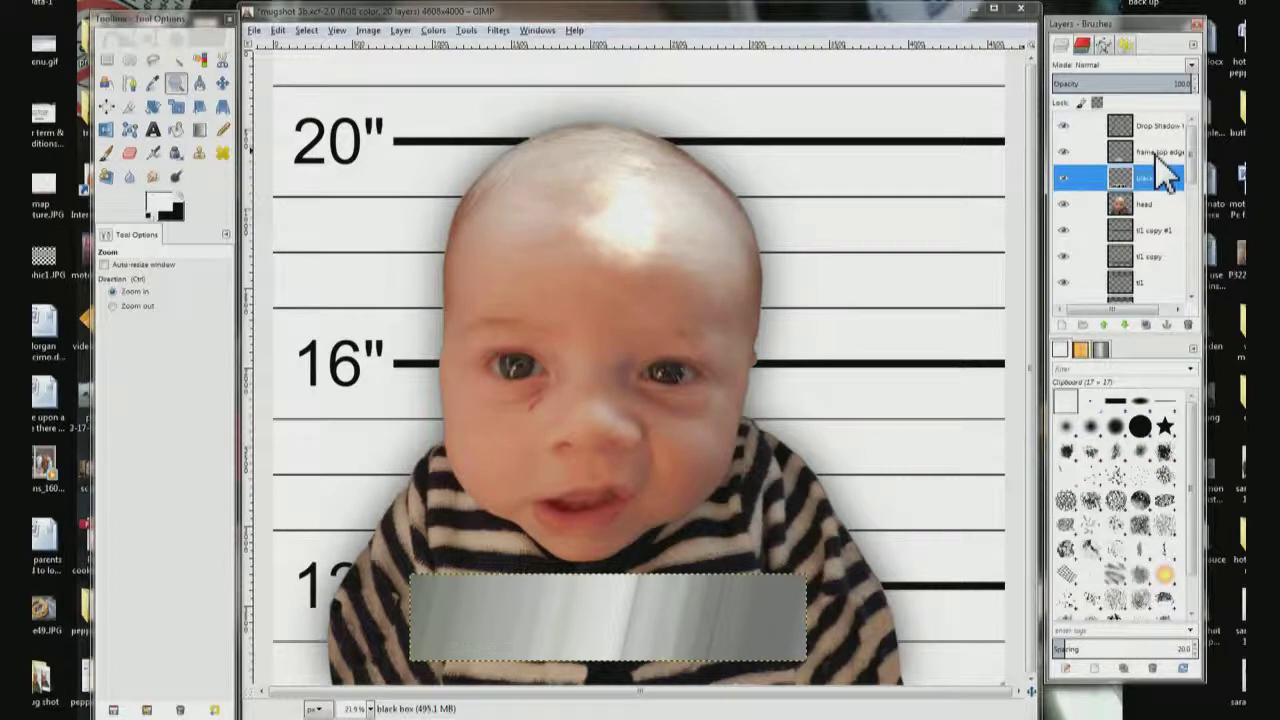
pyautogui.press('Up')
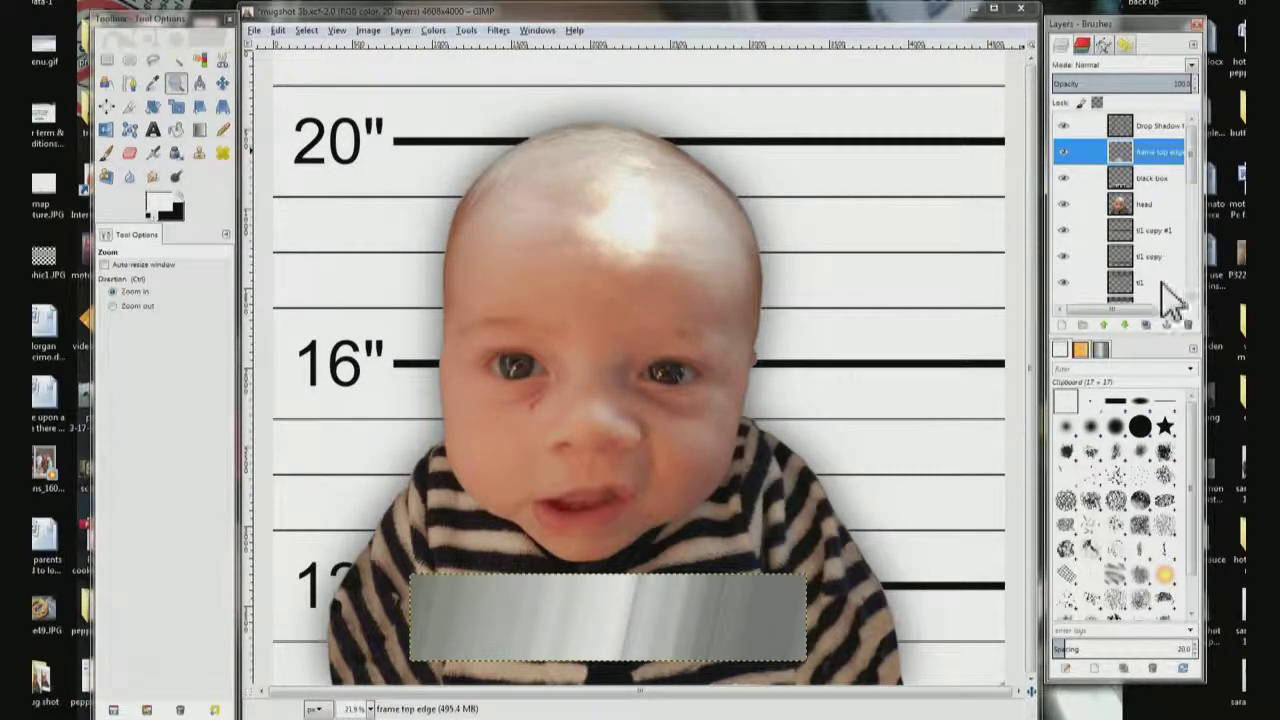
pyautogui.click(1126, 326)
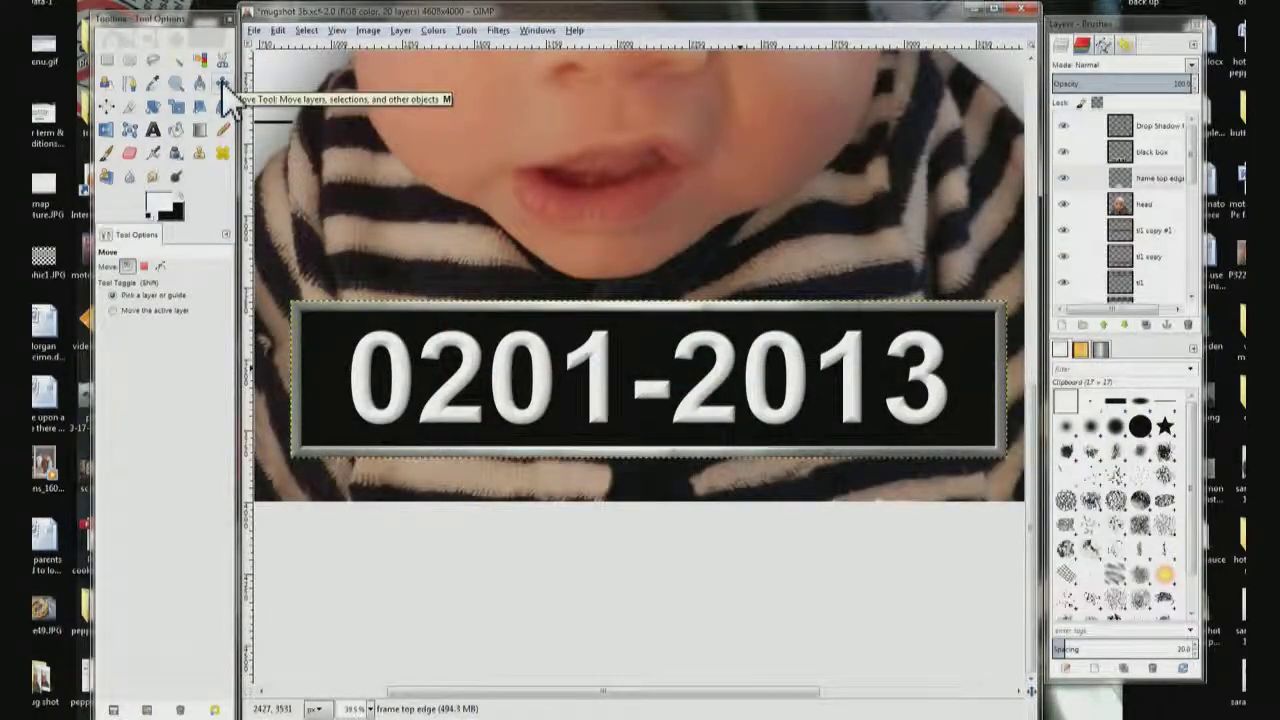
# Move the black box layer slightly down with the Move tool to expose the frame's upper edge, and deselect it to check.
pyautogui.click(224, 85)
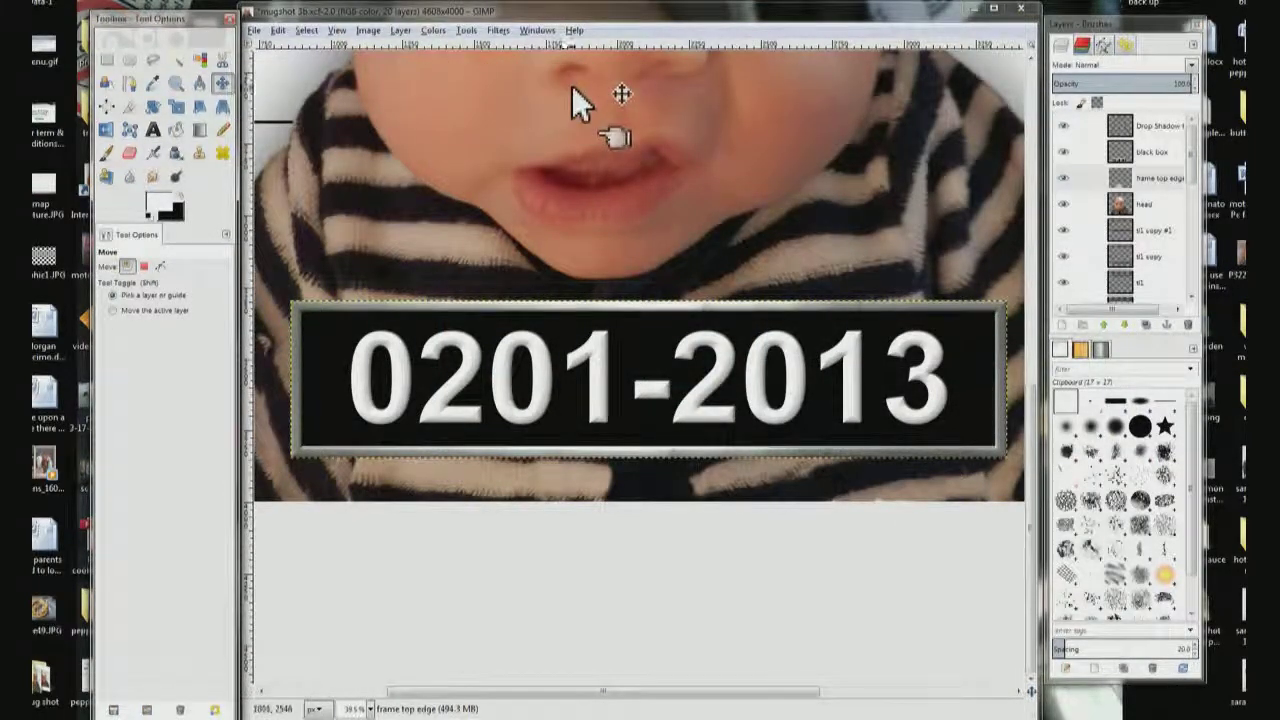
pyautogui.click(1150, 152)
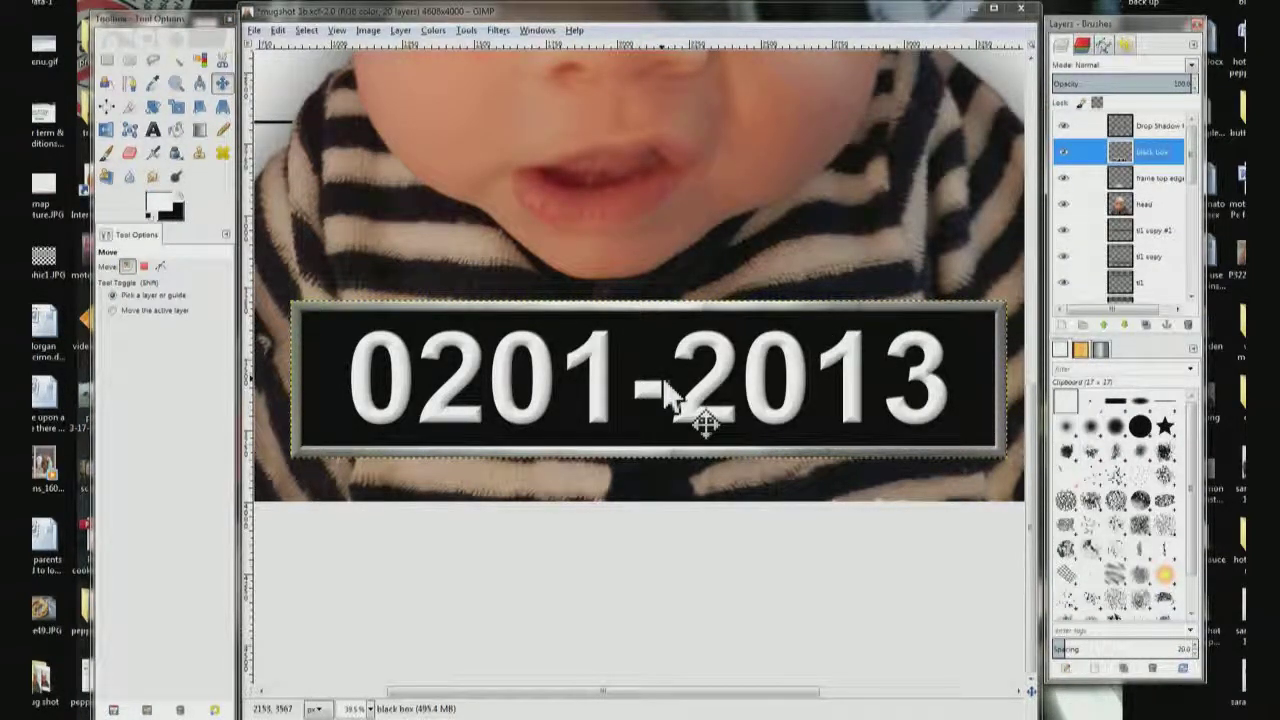
pyautogui.moveTo(666, 384); pyautogui.dragTo(665, 389)
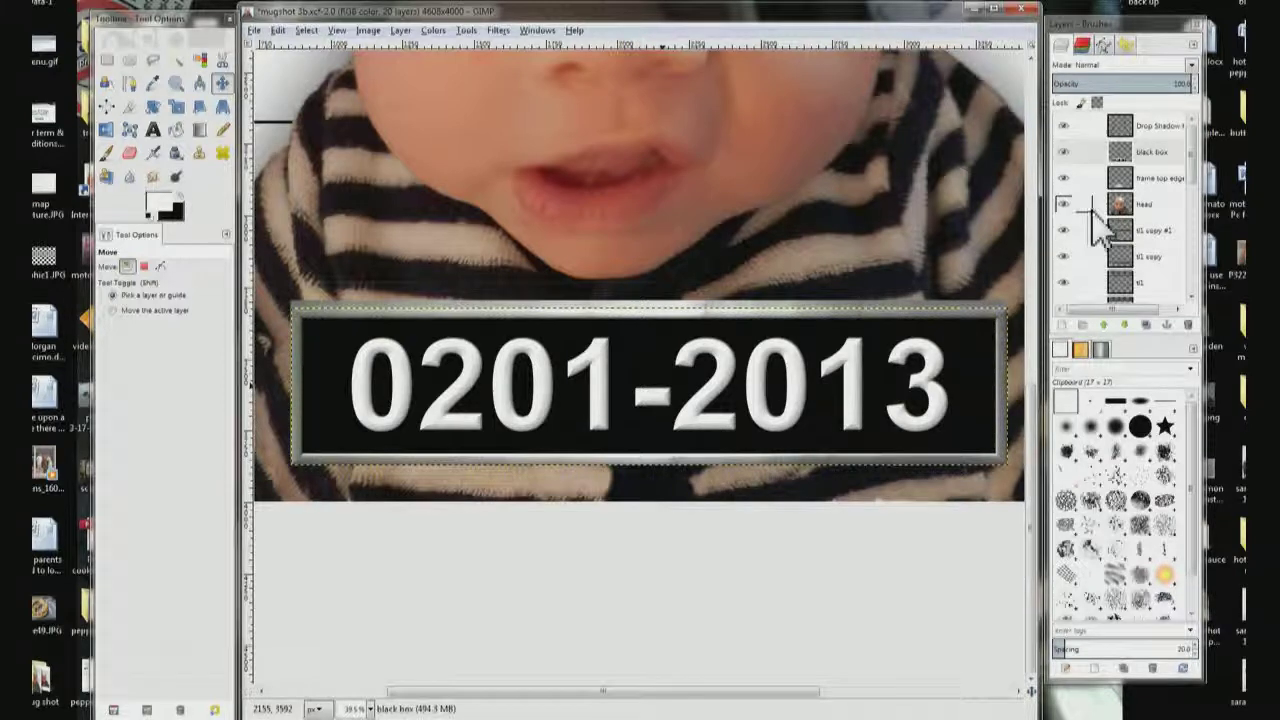
pyautogui.click(1124, 212)
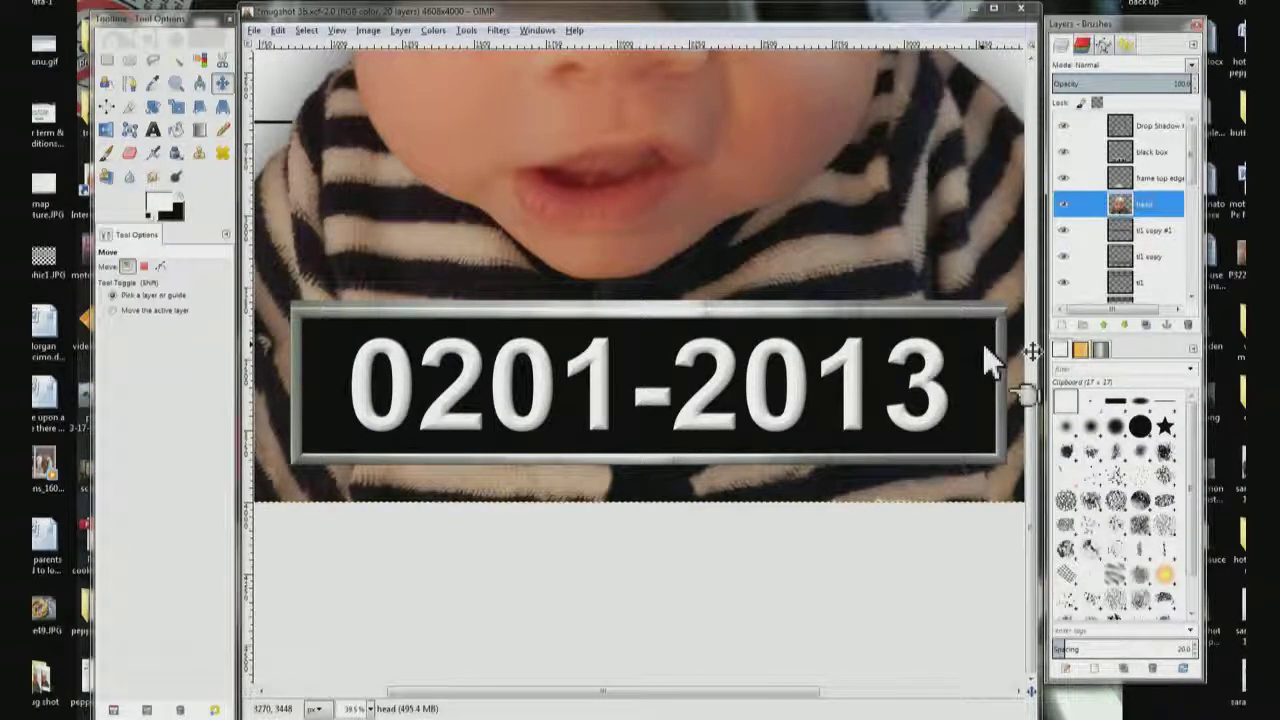
# Merge the black box layer down into the frame top edge layer.
pyautogui.click(1150, 152)
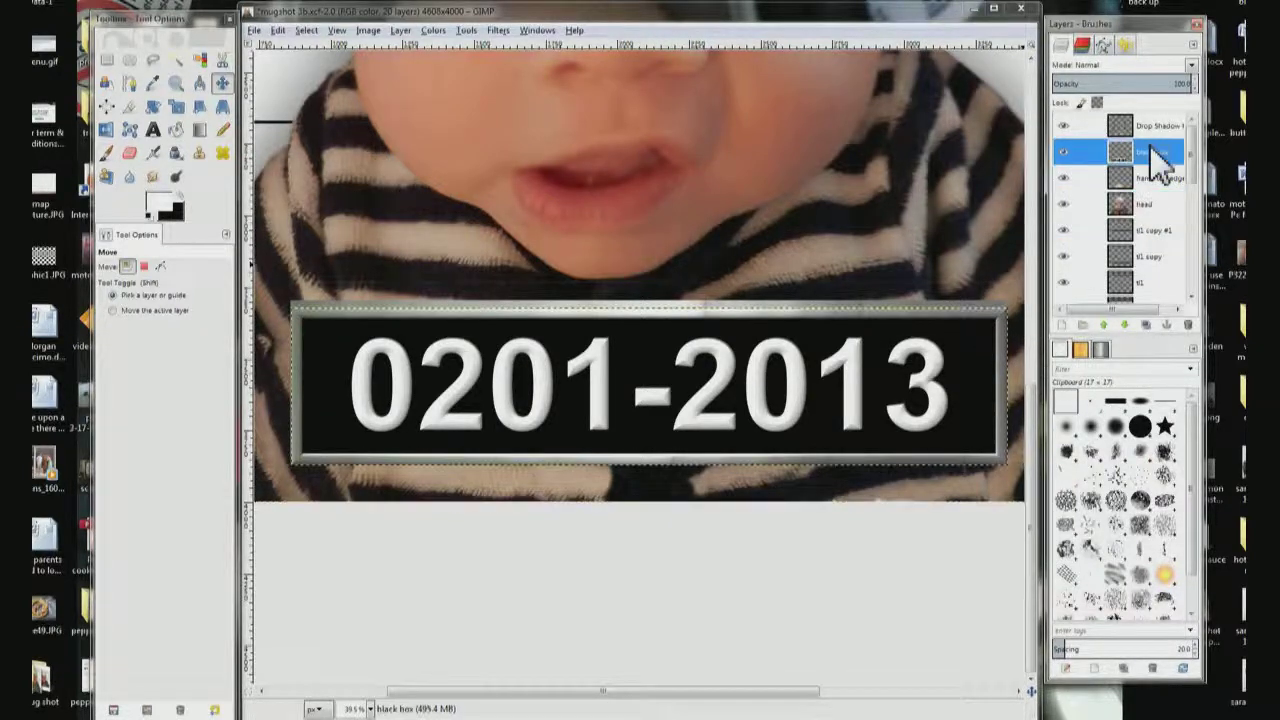
pyautogui.doubleClick(1160, 150)
pyautogui.rightClick(1168, 146)
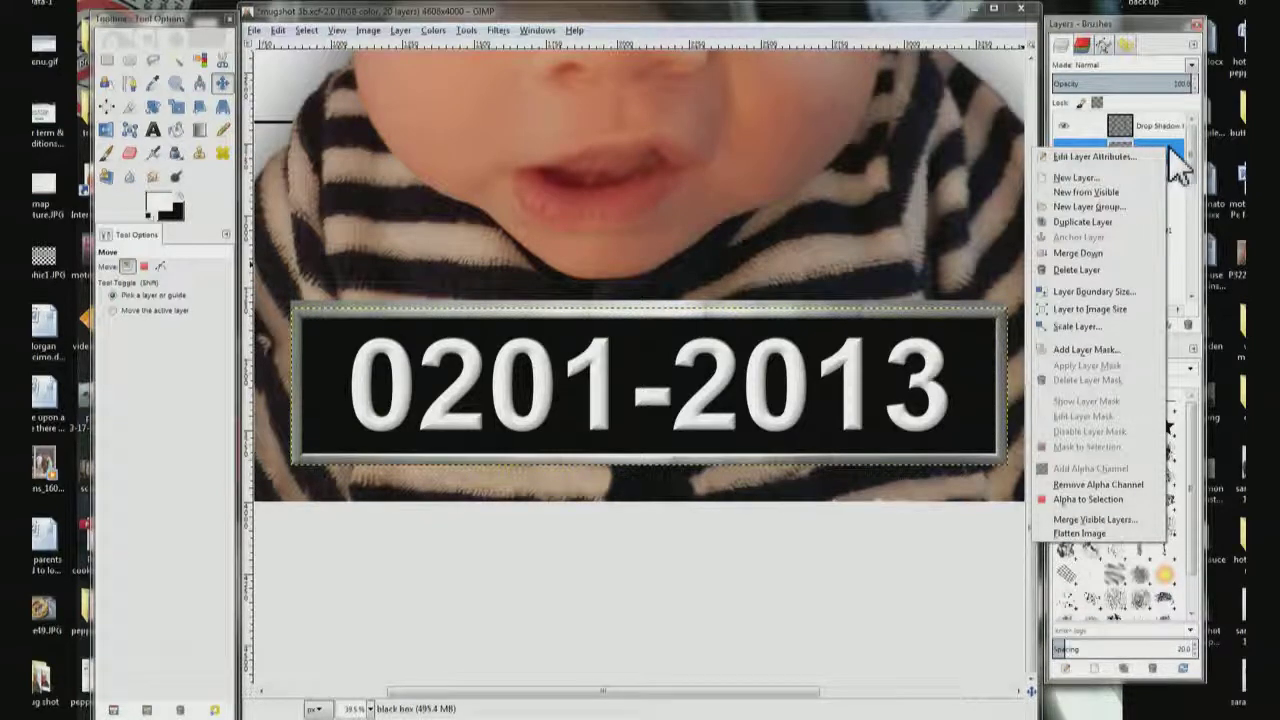
pyautogui.click(1128, 270)
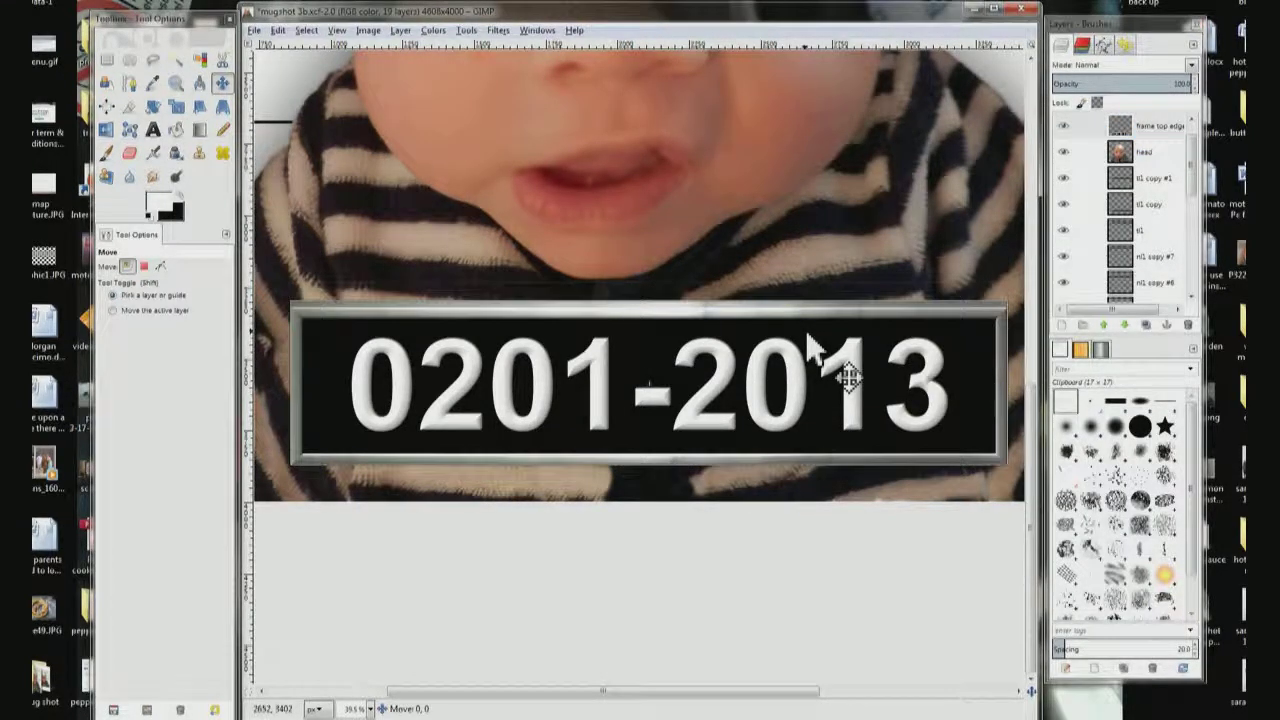
# Shift the merged placard slightly up and to the left over the chest and save the image.
pyautogui.moveTo(808, 333); pyautogui.dragTo(778, 228)
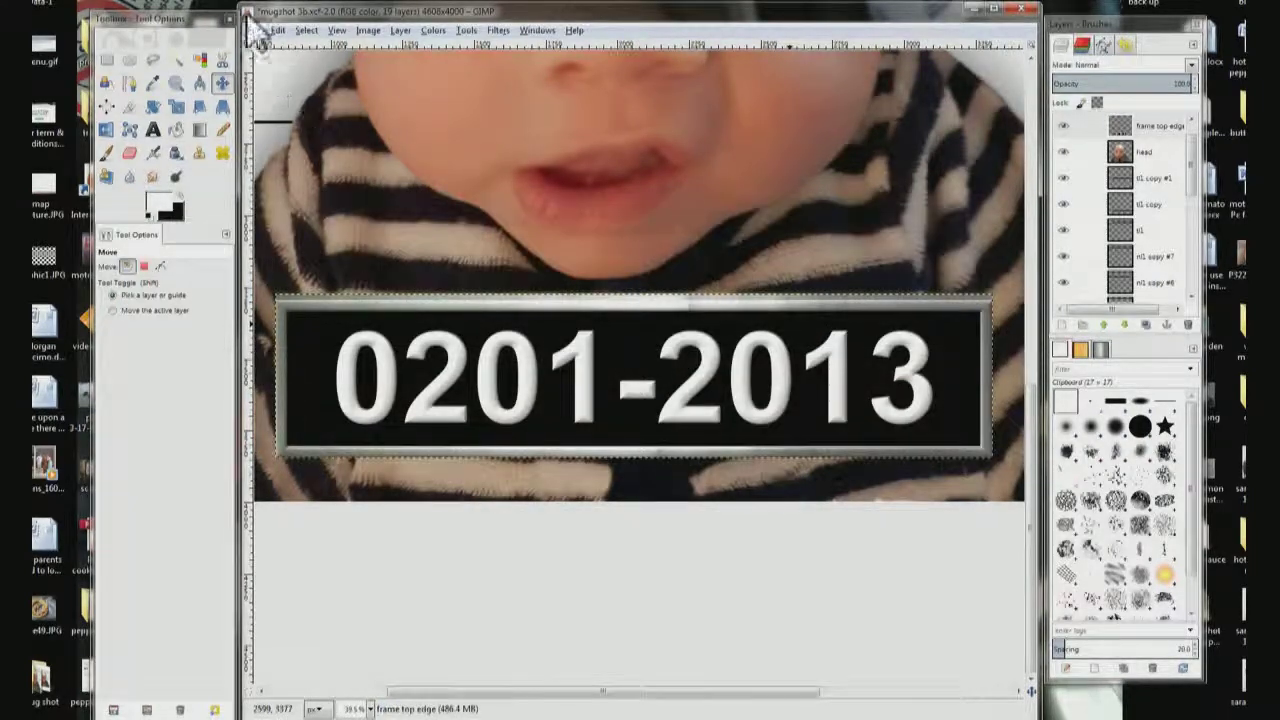
pyautogui.hotkey('ctrl', 's')
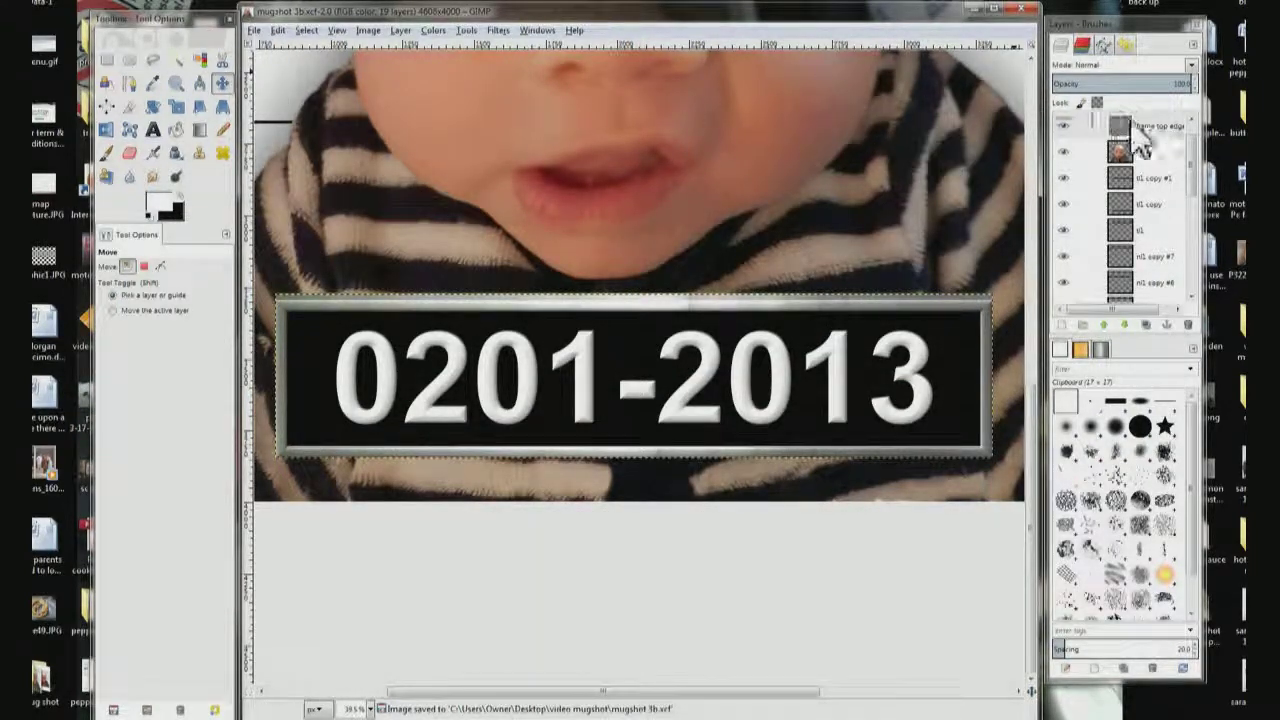
# Add a Drop Shadow to the frame top edge layer with offset X 45, offset Y 75, blur radius 35, near-black colour 050400 and opacity 60.
pyautogui.click(1172, 145)
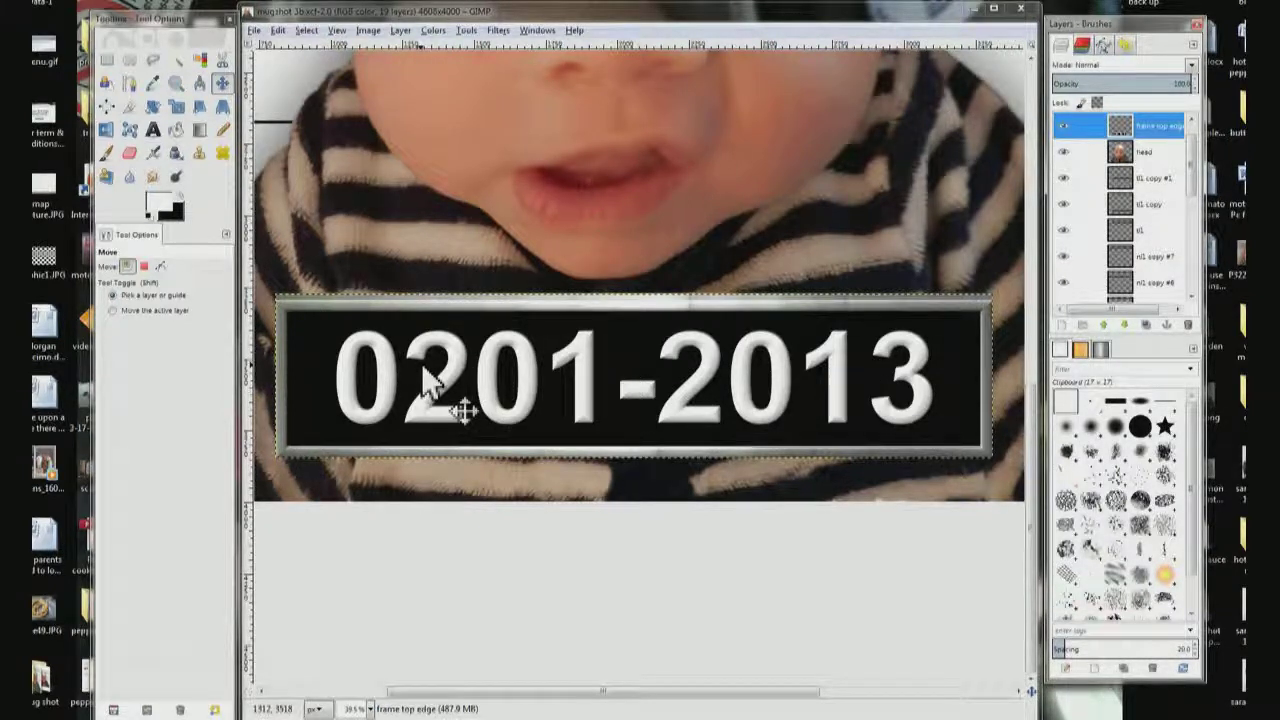
pyautogui.click(498, 32)
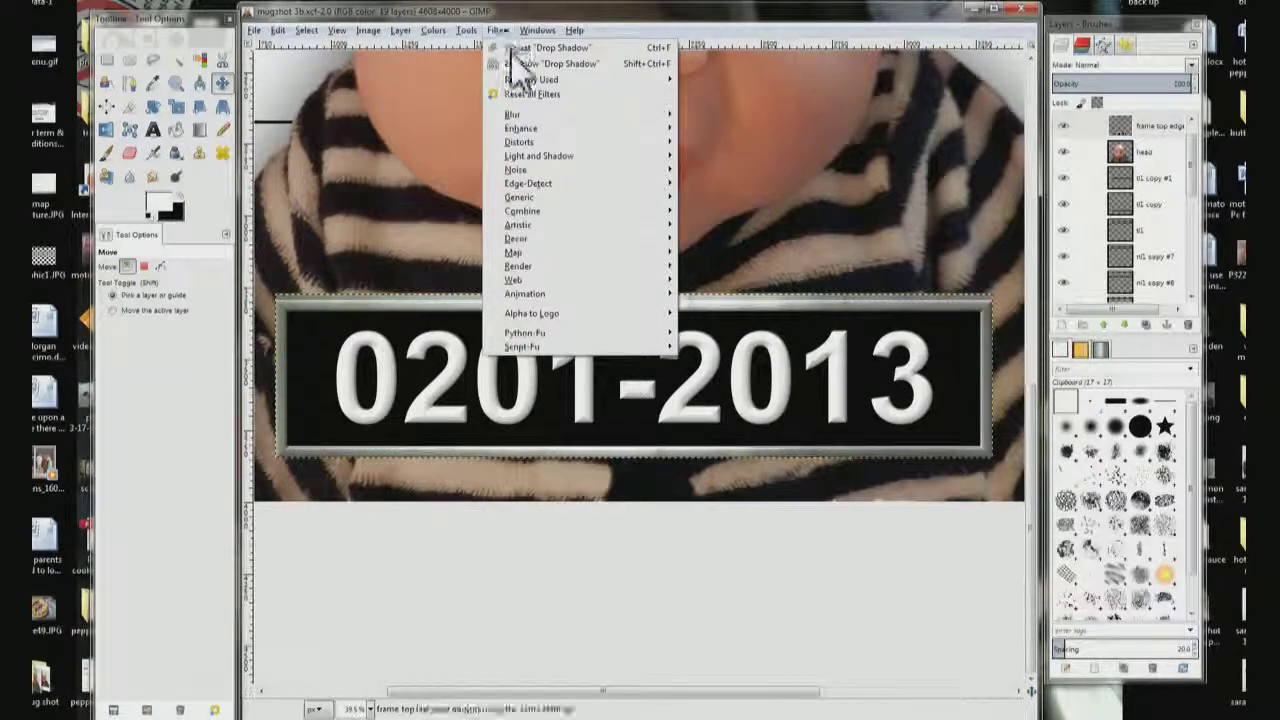
pyautogui.click(516, 64)
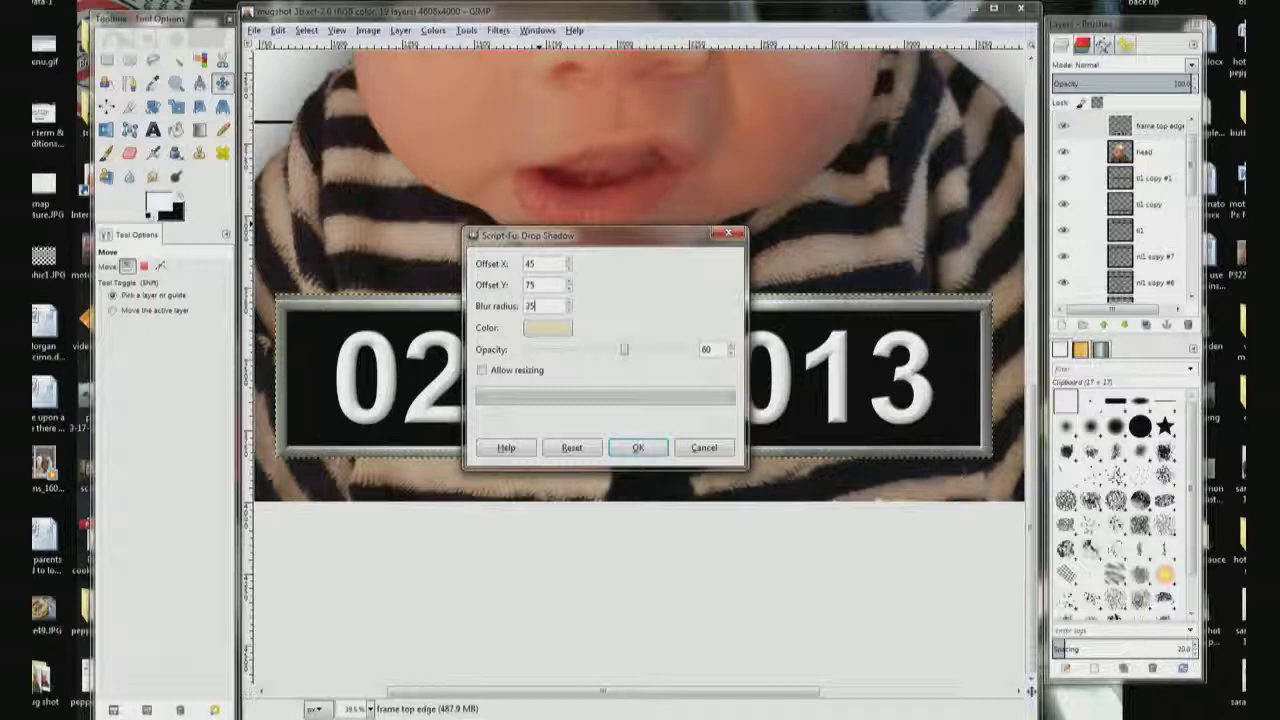
pyautogui.click(548, 329)
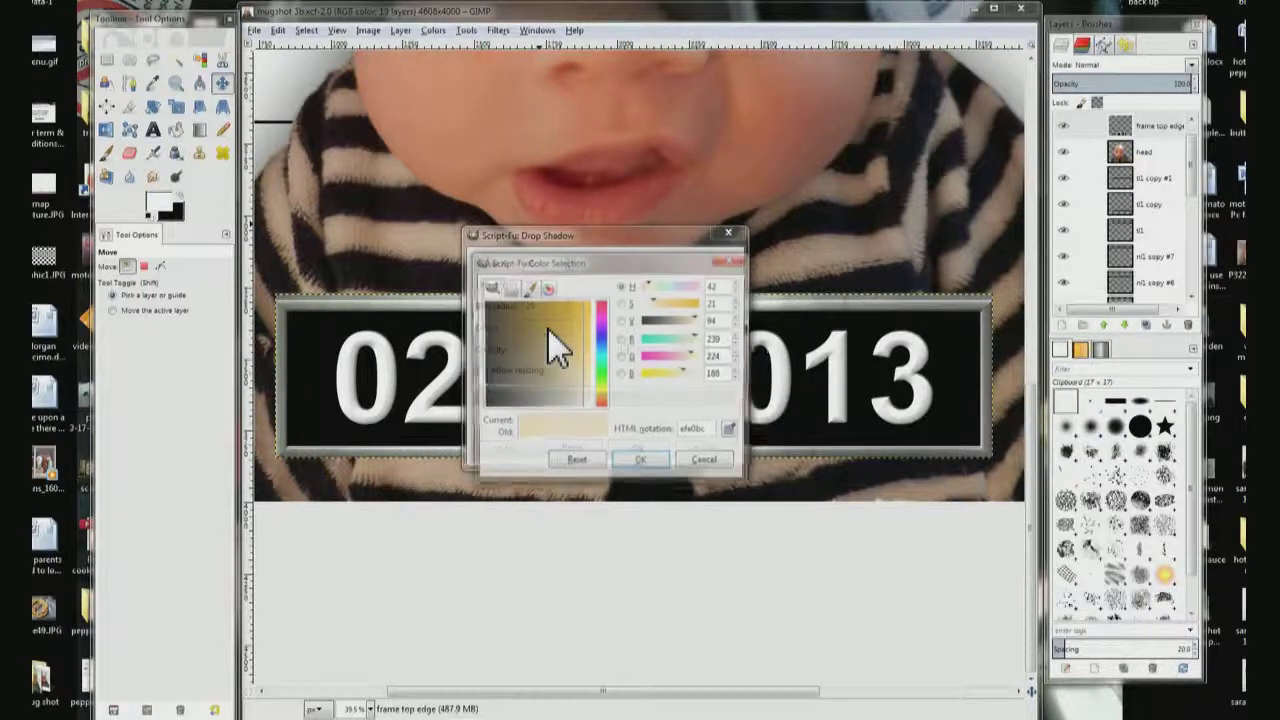
pyautogui.click(490, 318)
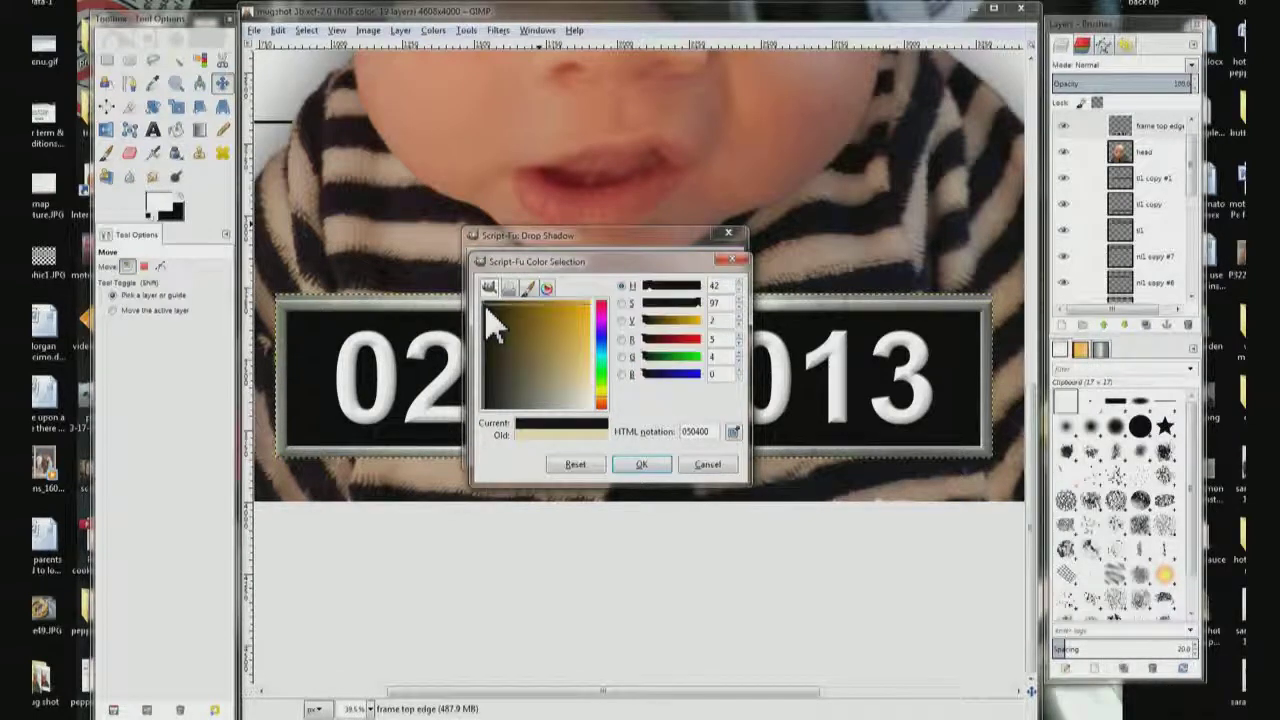
pyautogui.click(641, 466)
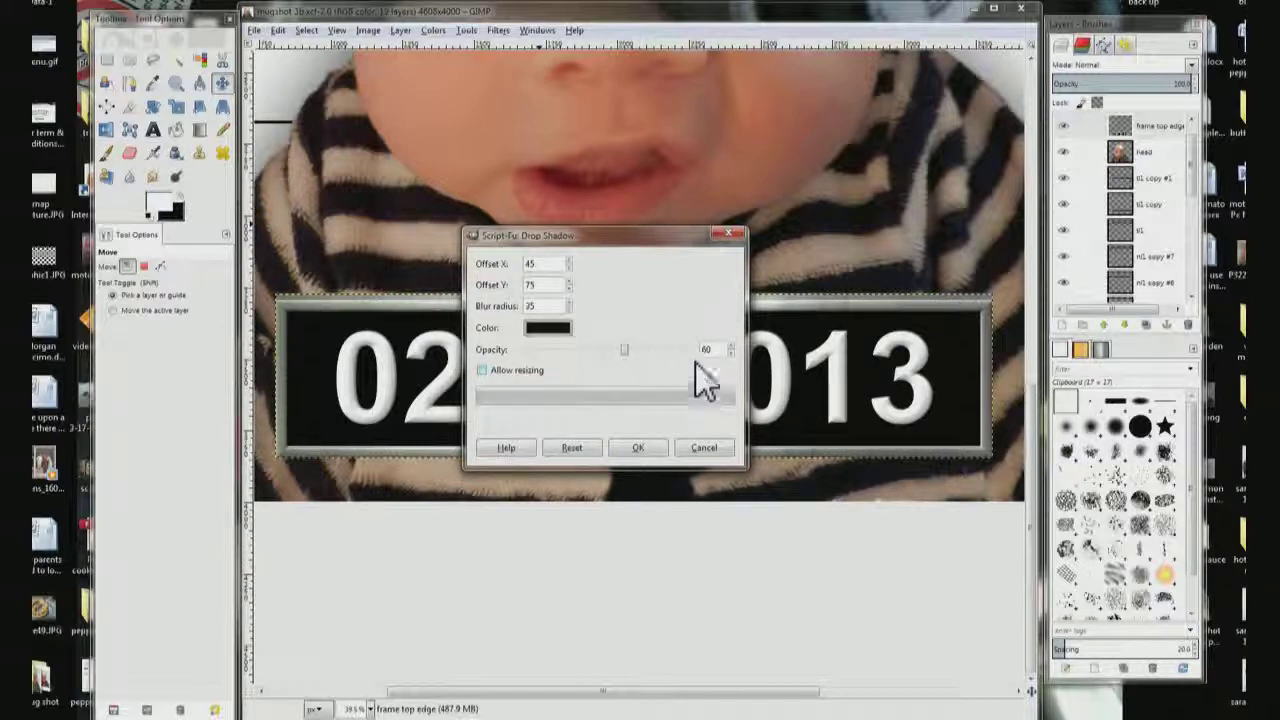
pyautogui.click(640, 450)
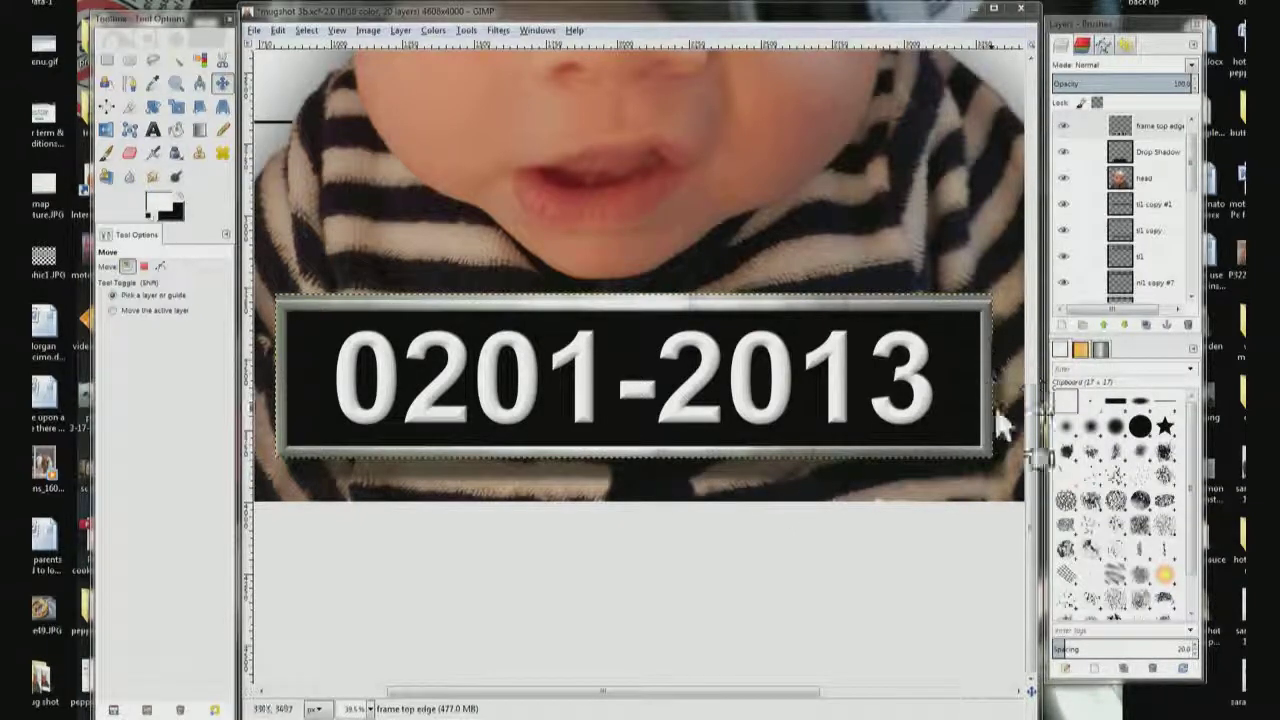
# Merge the frame top edge layer down into the placard's Drop Shadow layer.
pyautogui.click(1160, 124)
pyautogui.doubleClick(1162, 126)
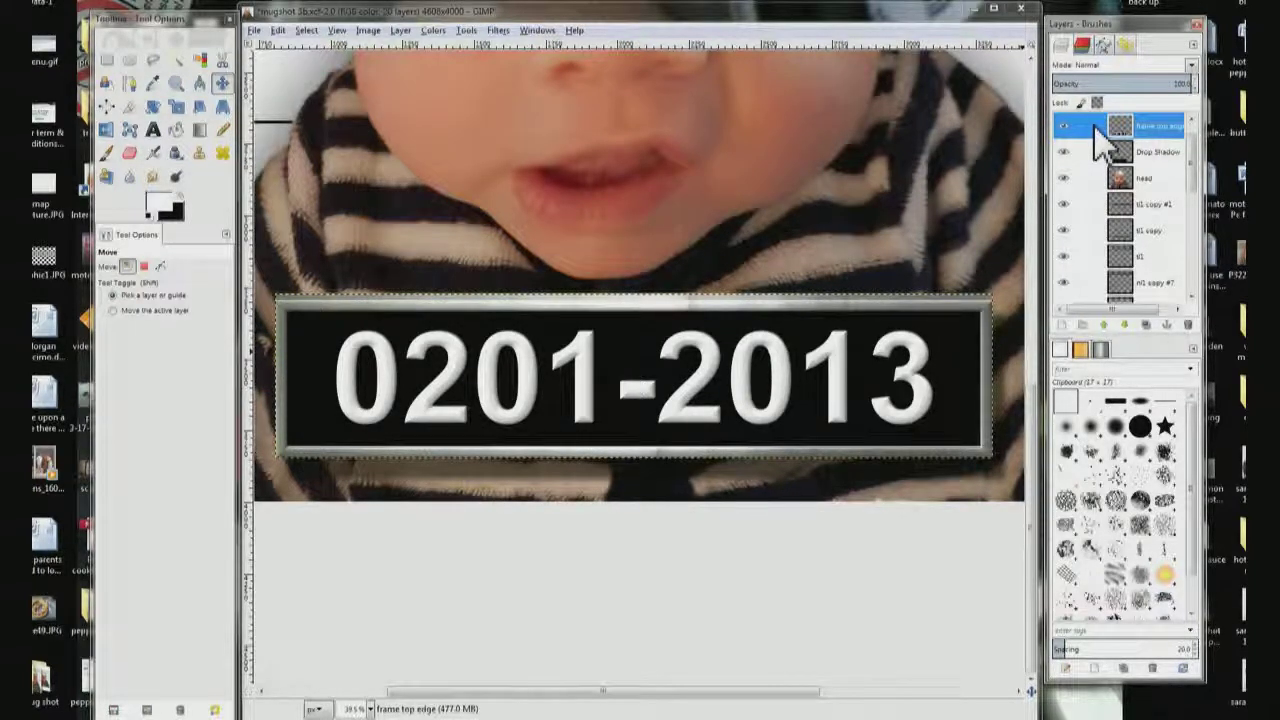
pyautogui.rightClick(1101, 142)
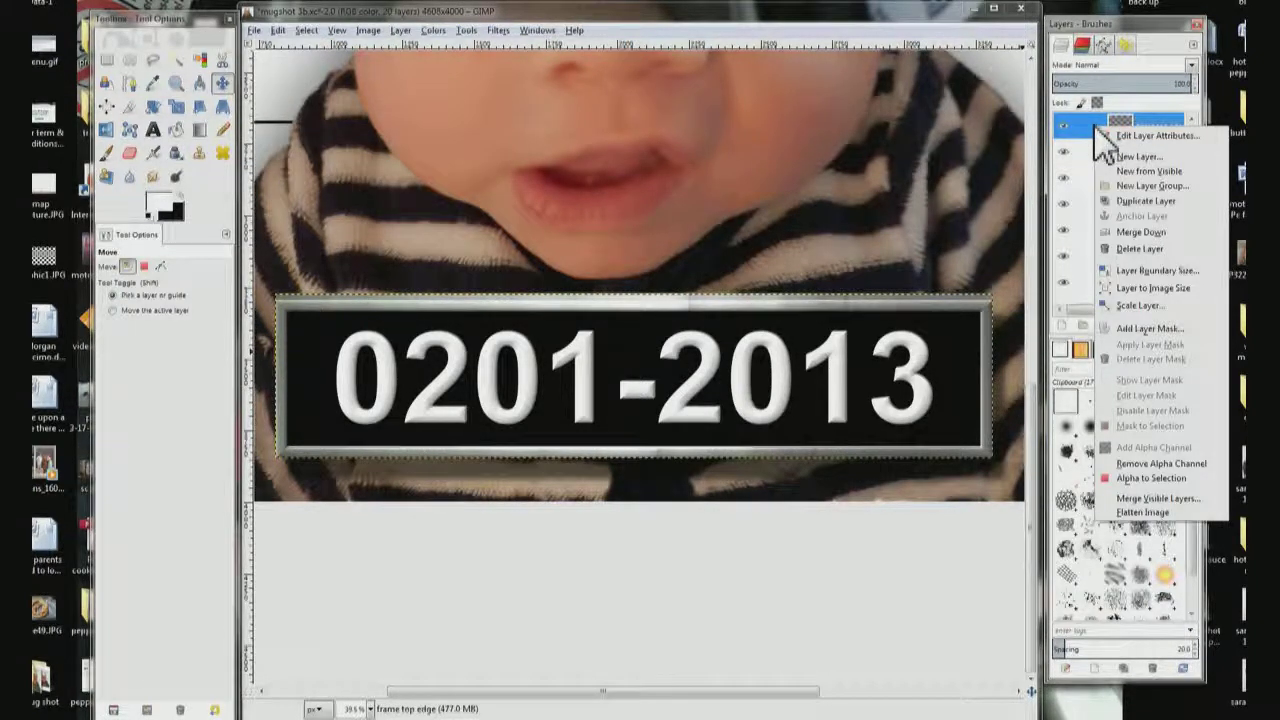
pyautogui.click(1121, 249)
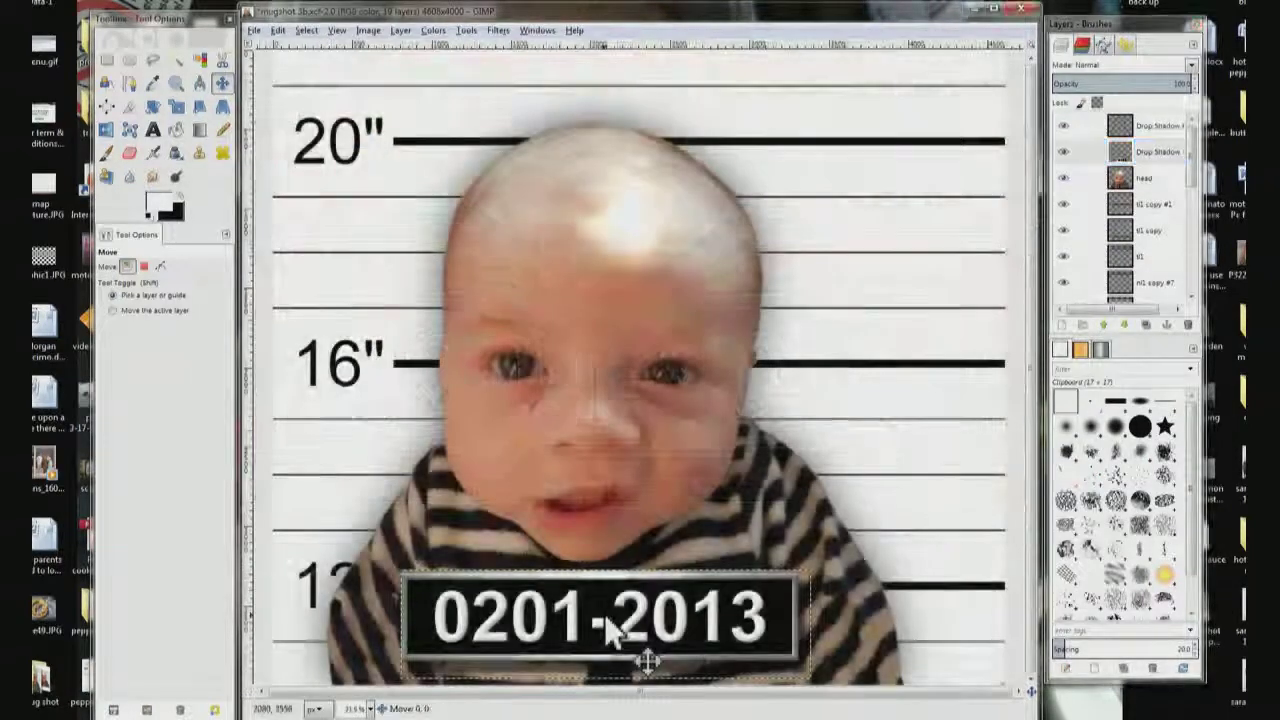
# Move the merged placard up over the baby's head to test it, and place it back over the chest.
pyautogui.moveTo(607, 617); pyautogui.dragTo(510, 245)
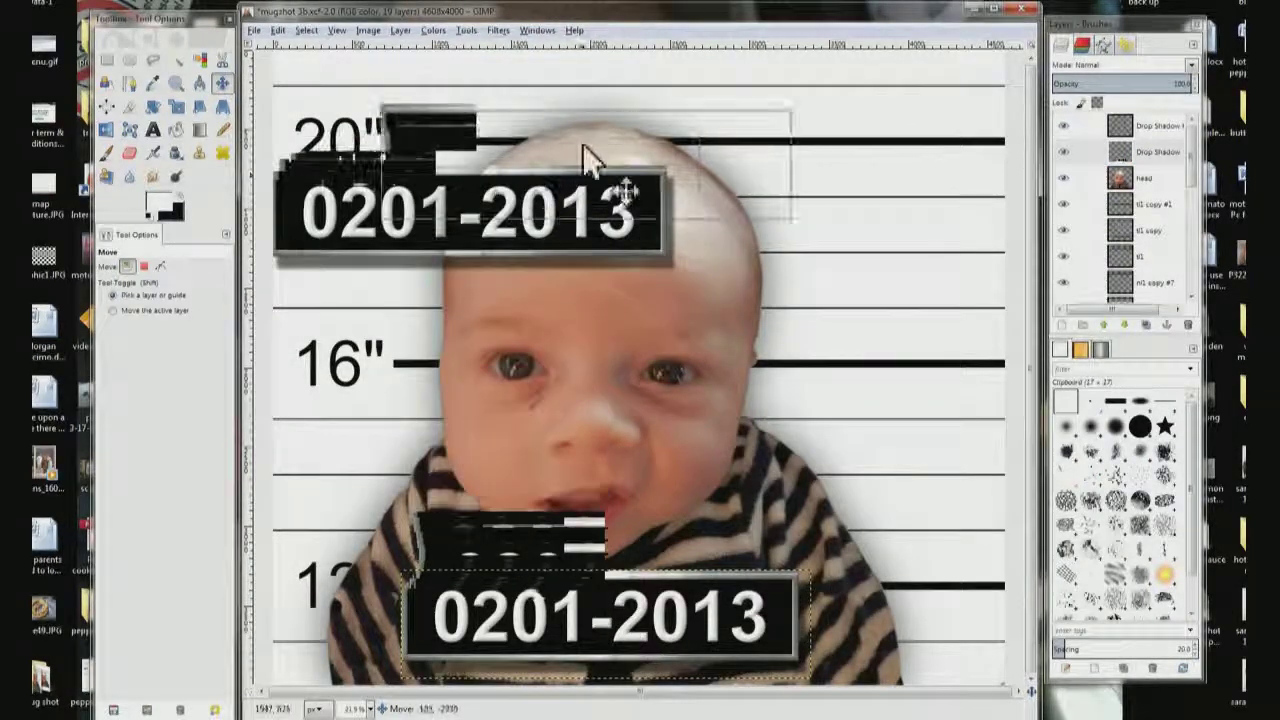
pyautogui.moveTo(583, 147); pyautogui.dragTo(748, 210)
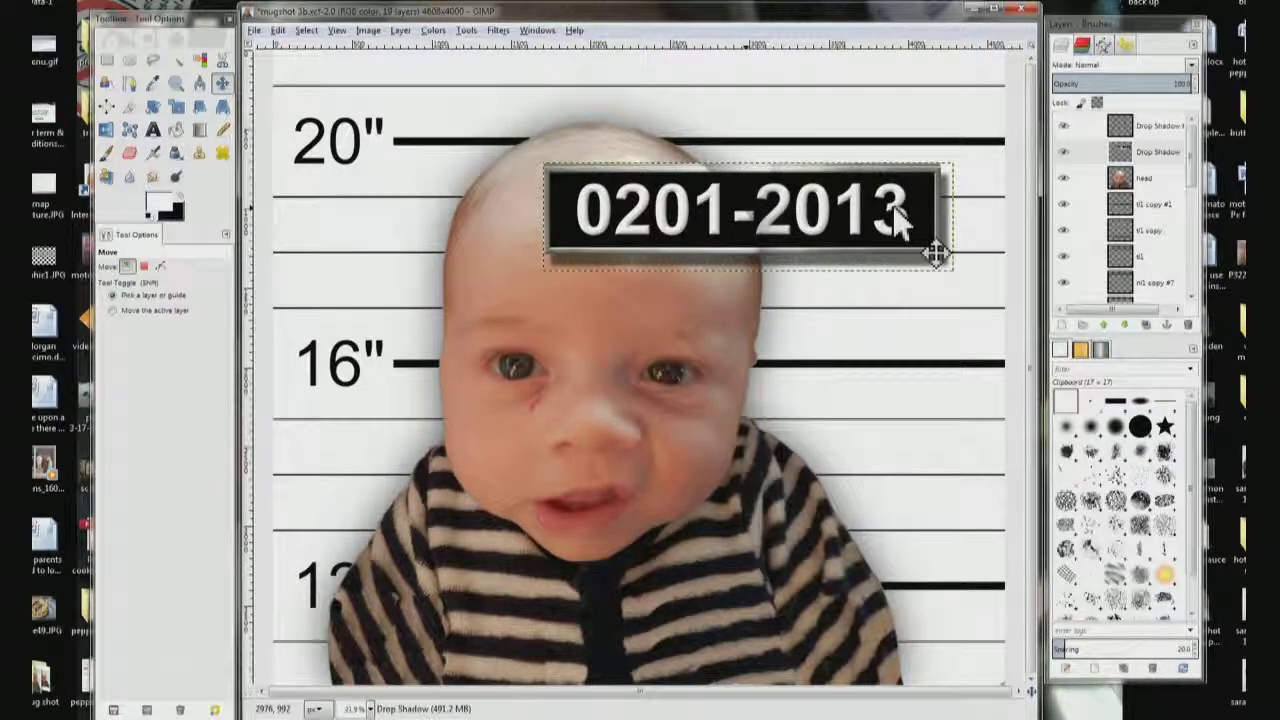
pyautogui.moveTo(897, 215); pyautogui.dragTo(734, 619)
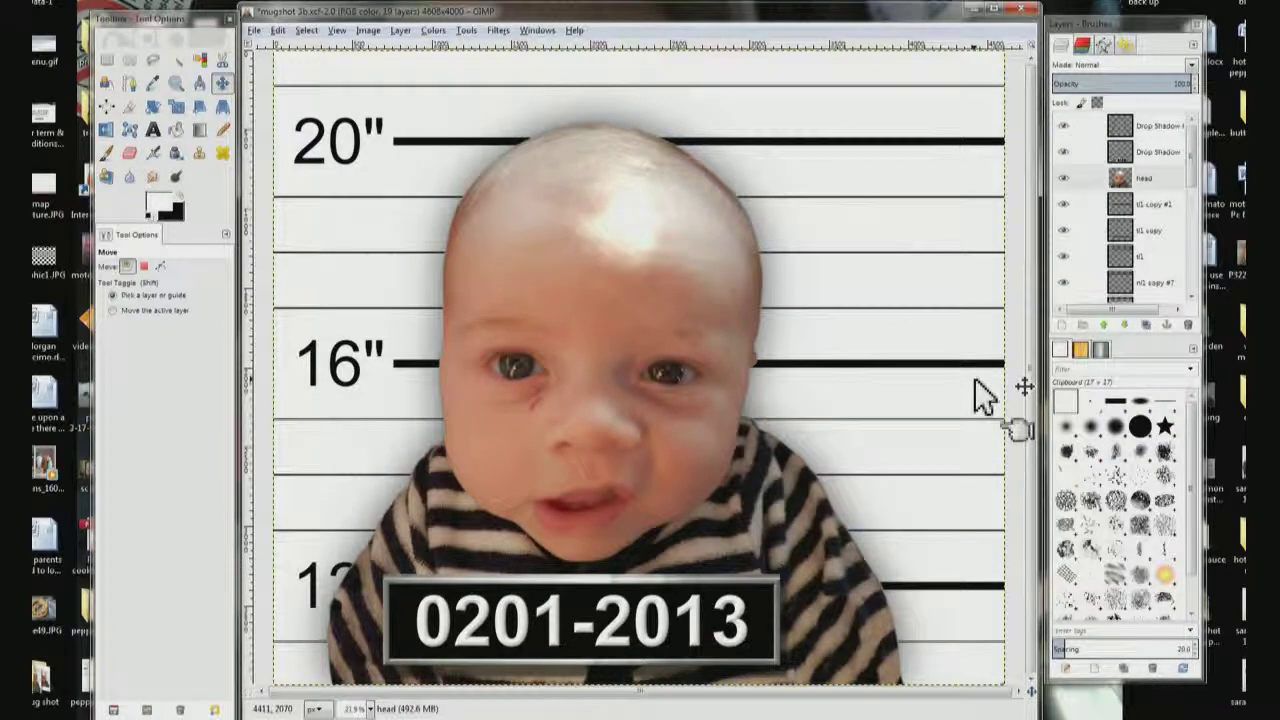
# Save the image and export it to the Desktop folder as mugshot 3b.png with the preset PNG options.
pyautogui.click(254, 30)
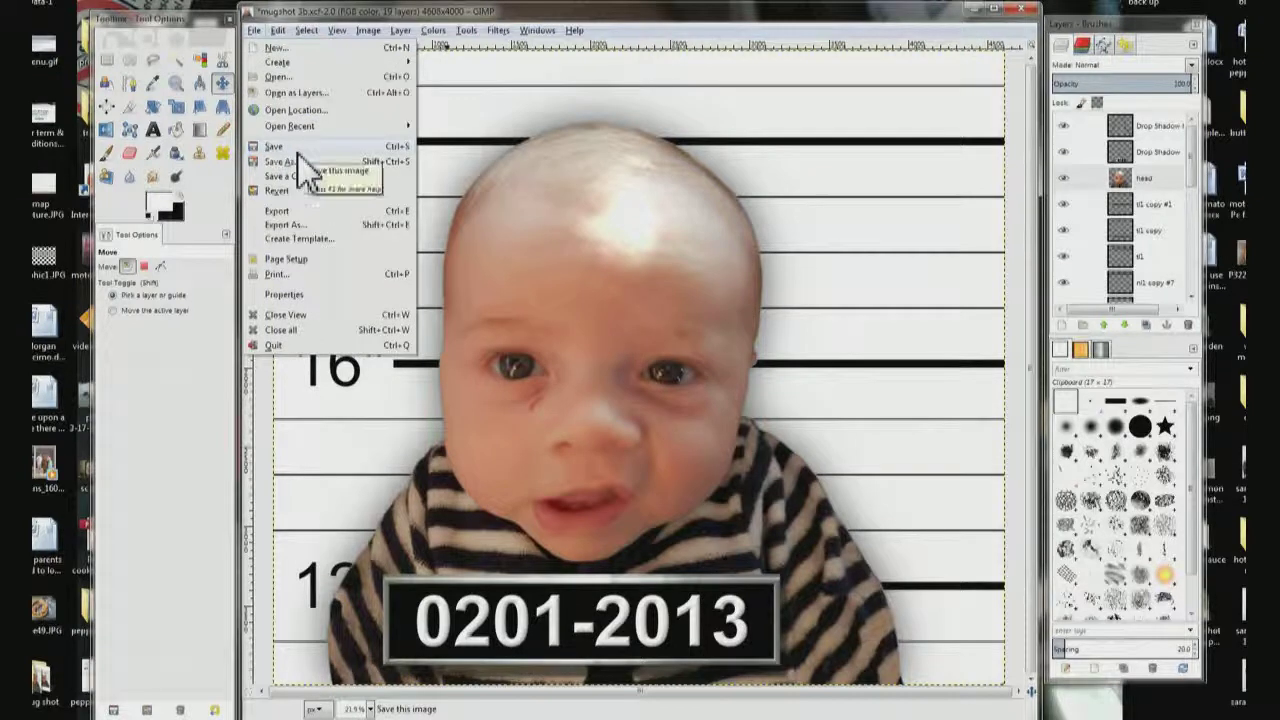
pyautogui.click(298, 158)
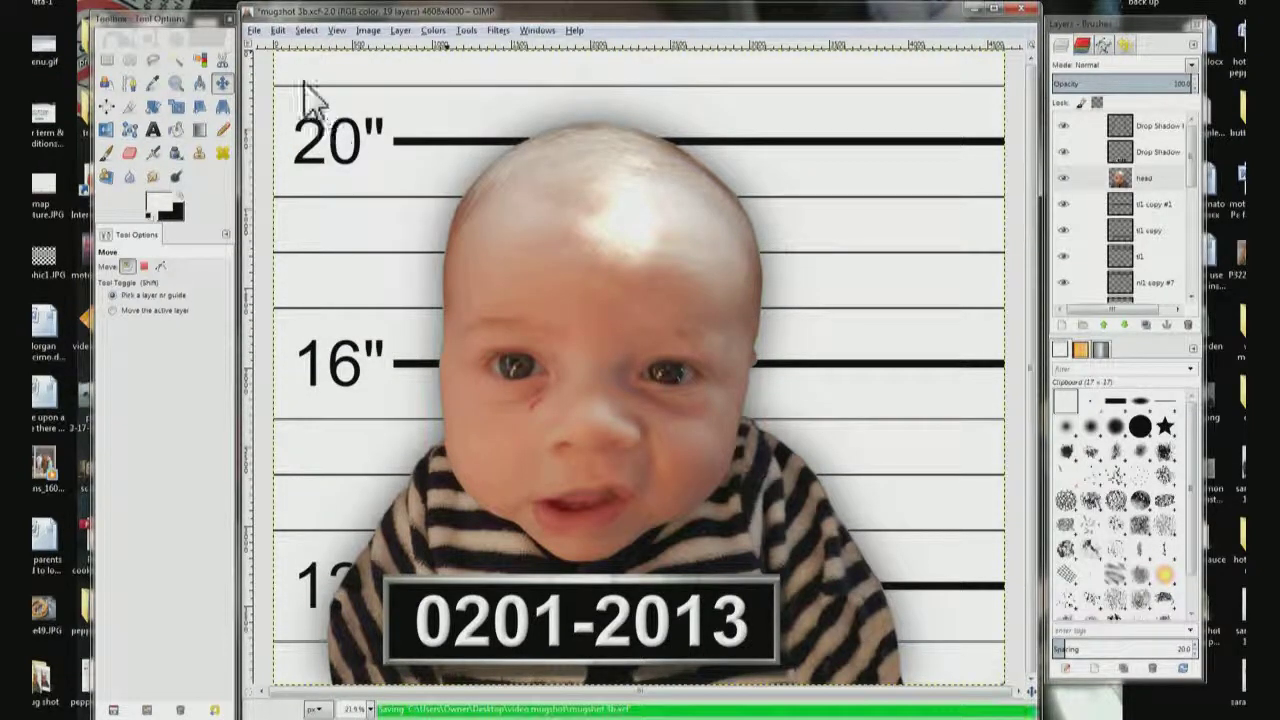
pyautogui.click(256, 31)
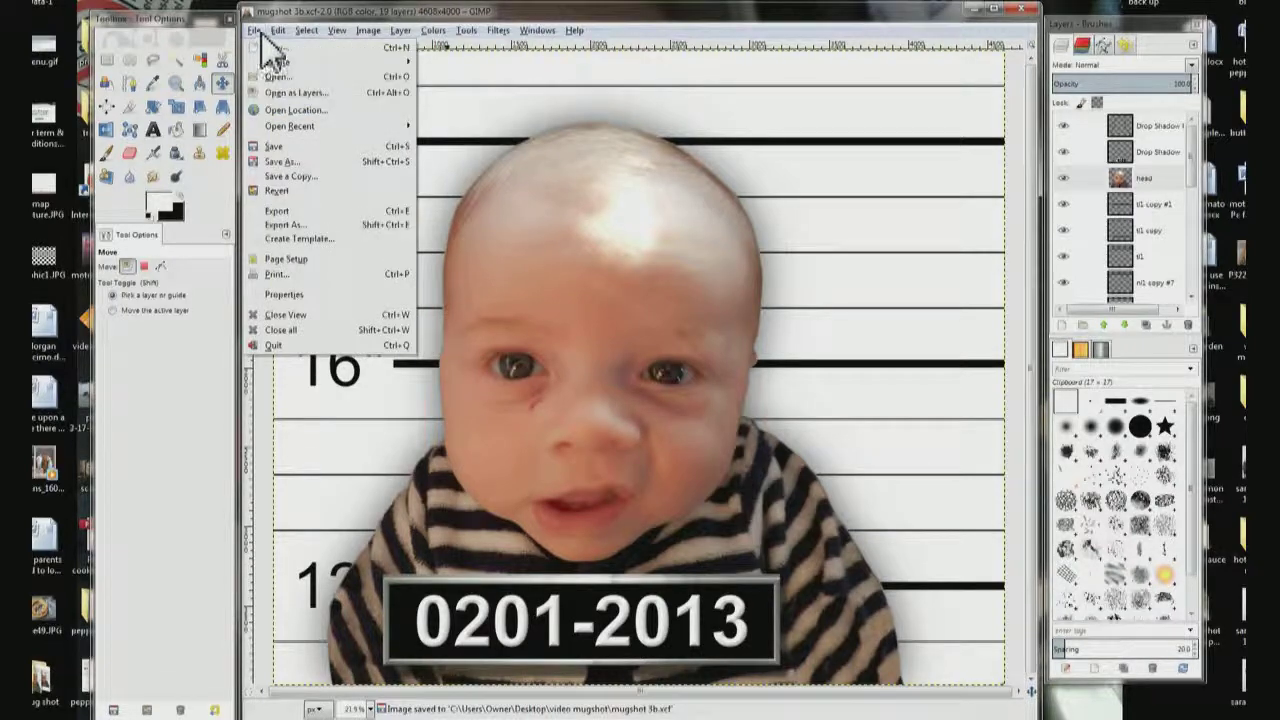
pyautogui.click(278, 212)
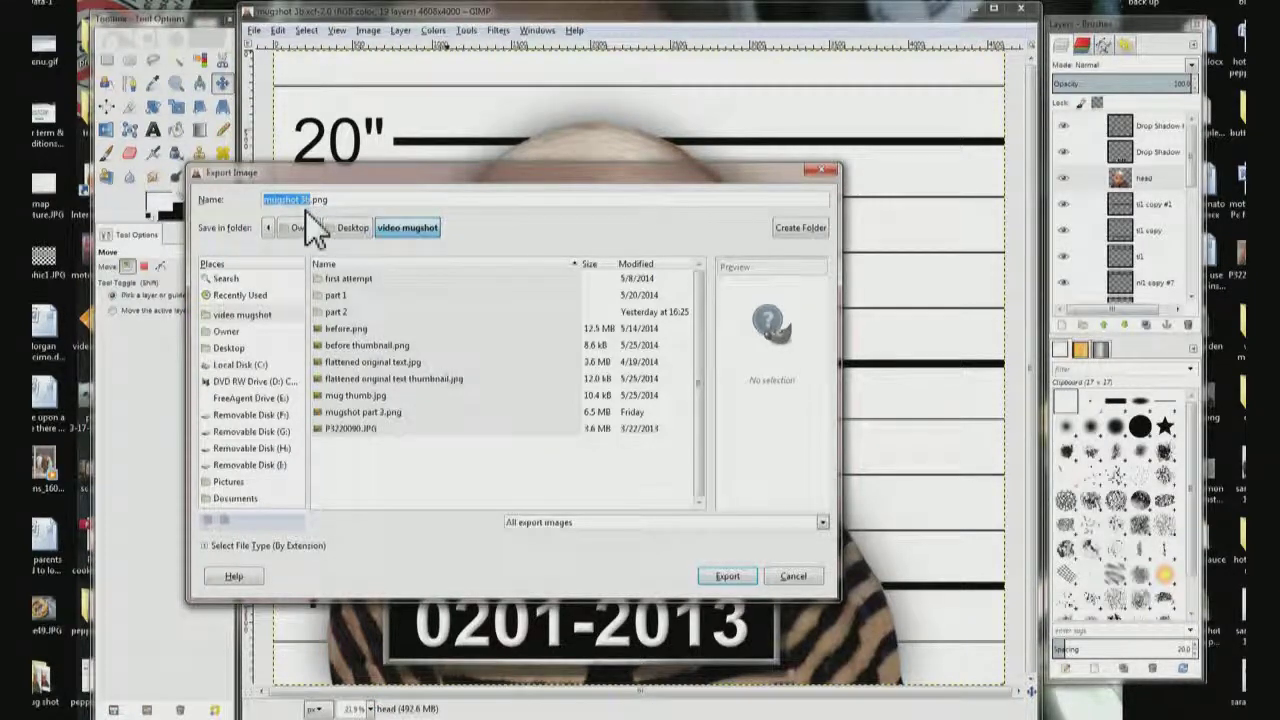
pyautogui.click(360, 228)
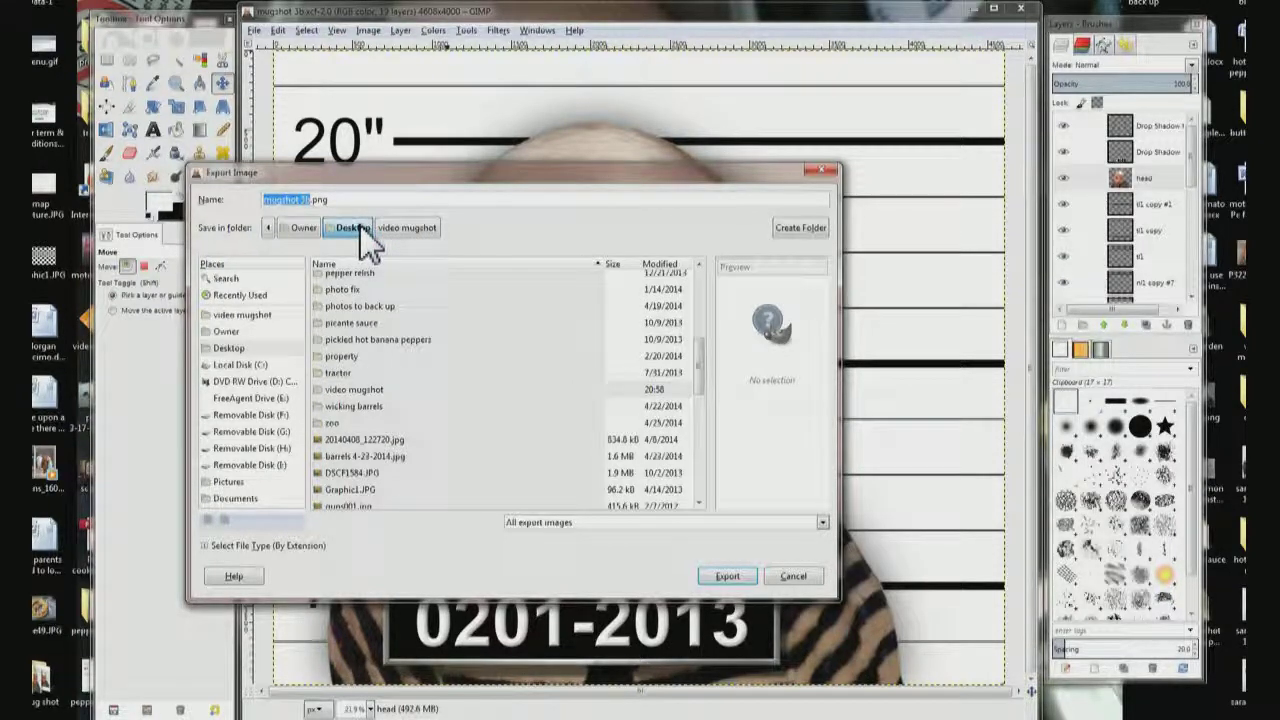
pyautogui.click(737, 580)
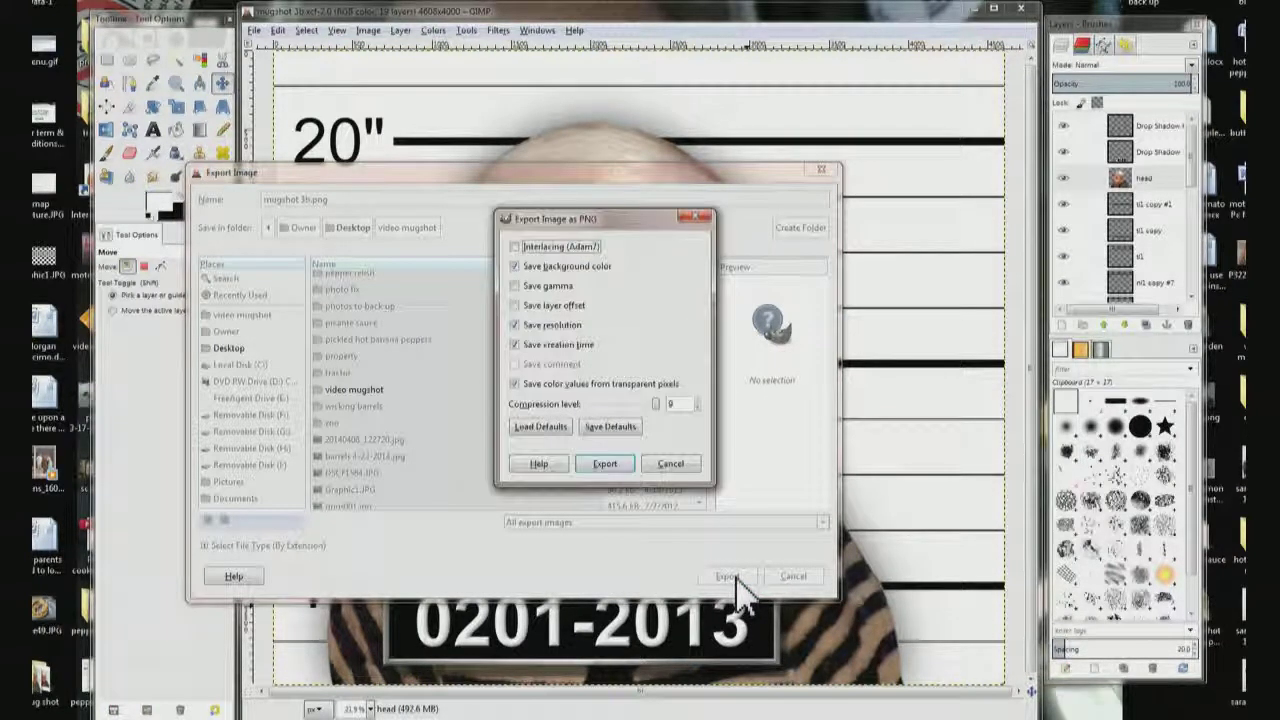
pyautogui.click(605, 464)
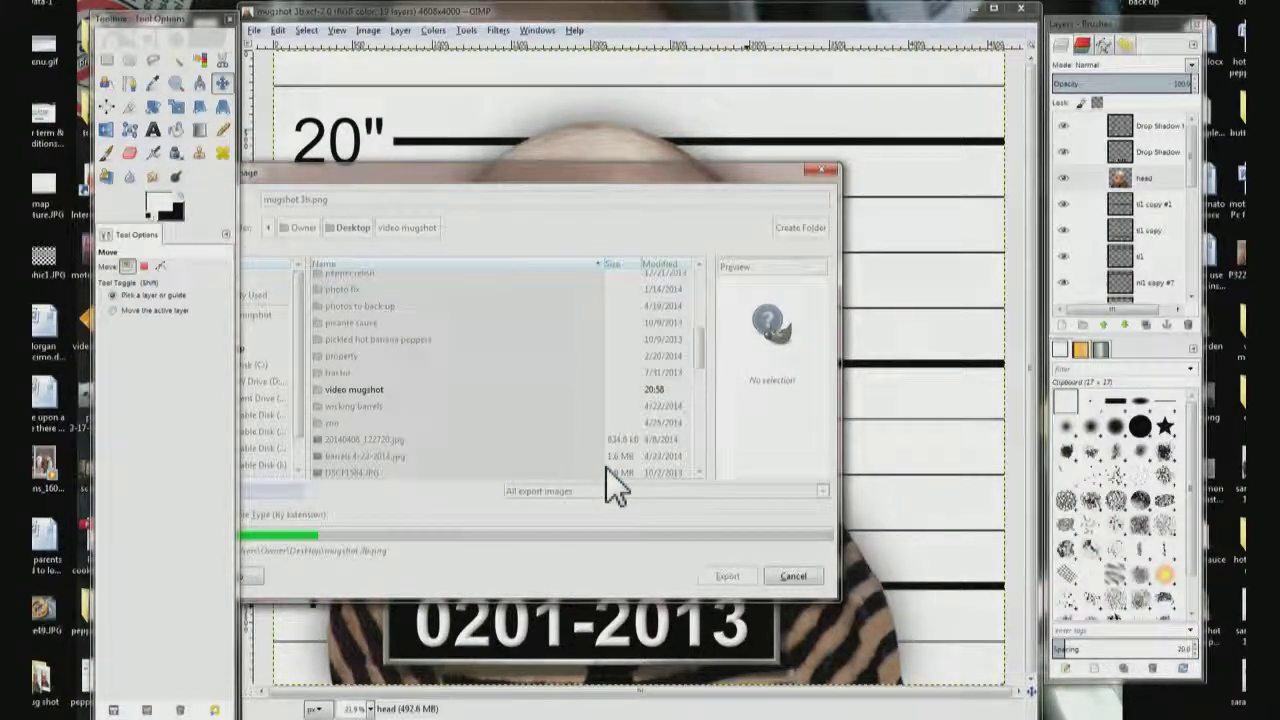